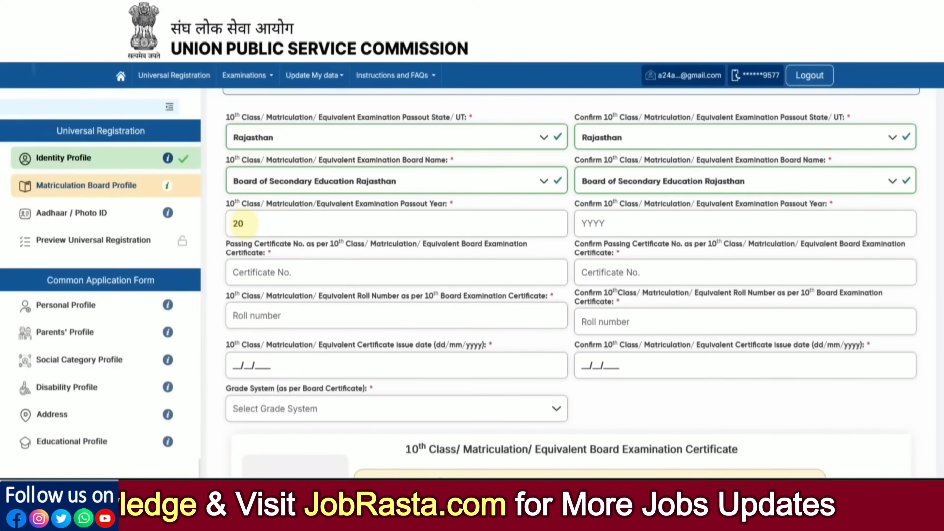
# Confirm passout year 2023 and enter the passing certificate number in both certificate fields.
pyautogui.click(603, 229)
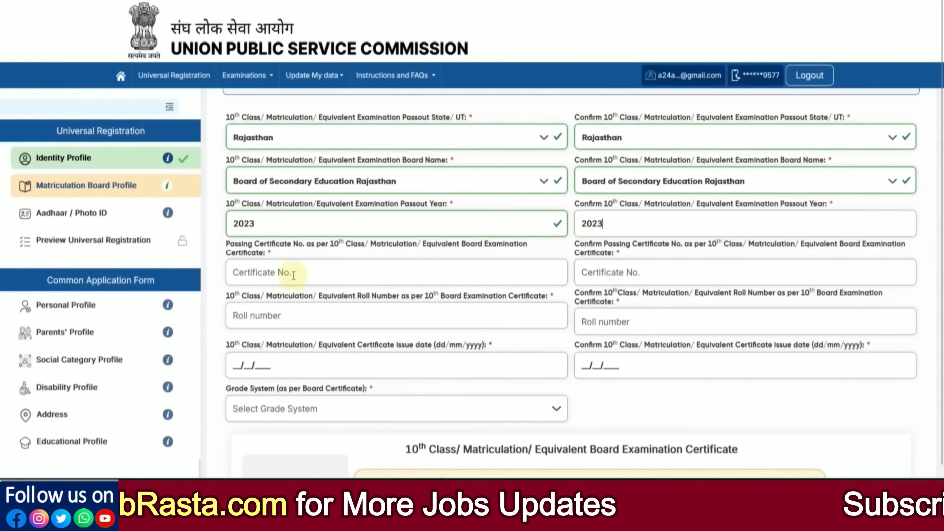
pyautogui.click(279, 275)
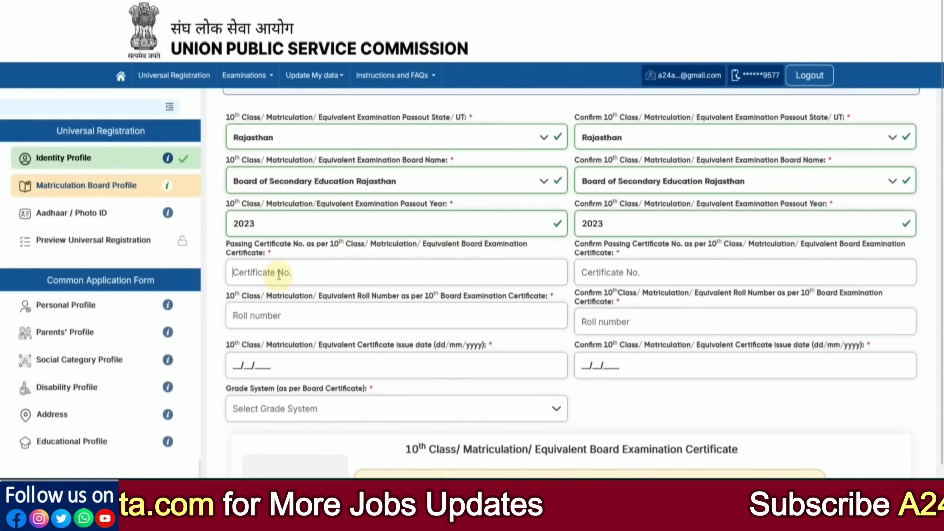
pyautogui.moveTo(372, 247); pyautogui.dragTo(402, 246)
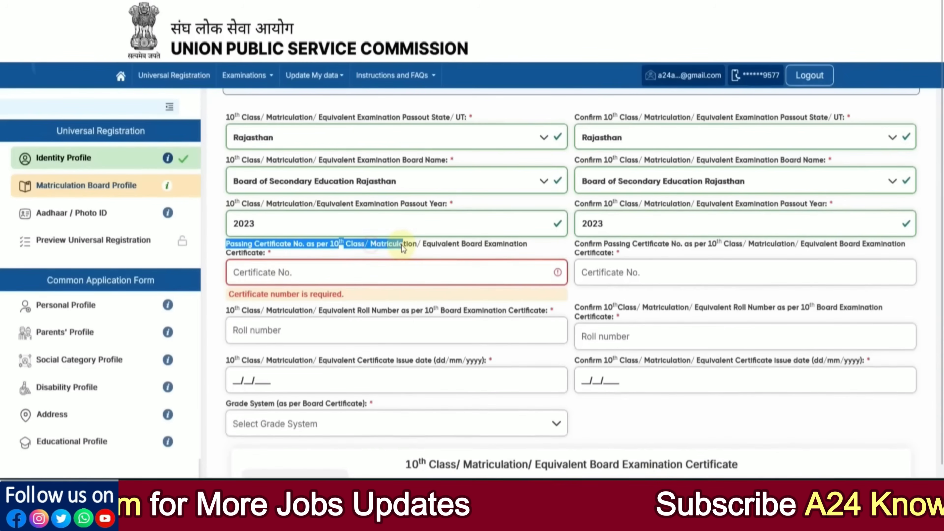
pyautogui.click(255, 270)
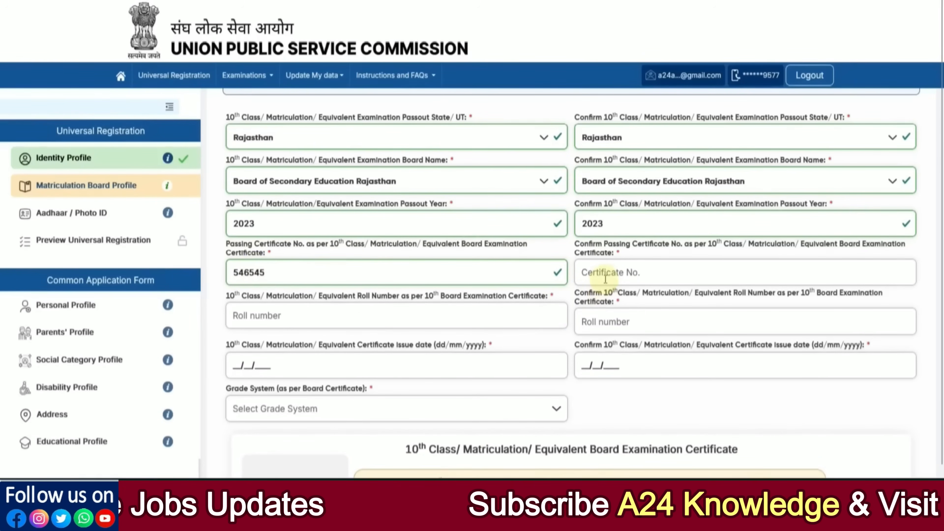
pyautogui.click(606, 279)
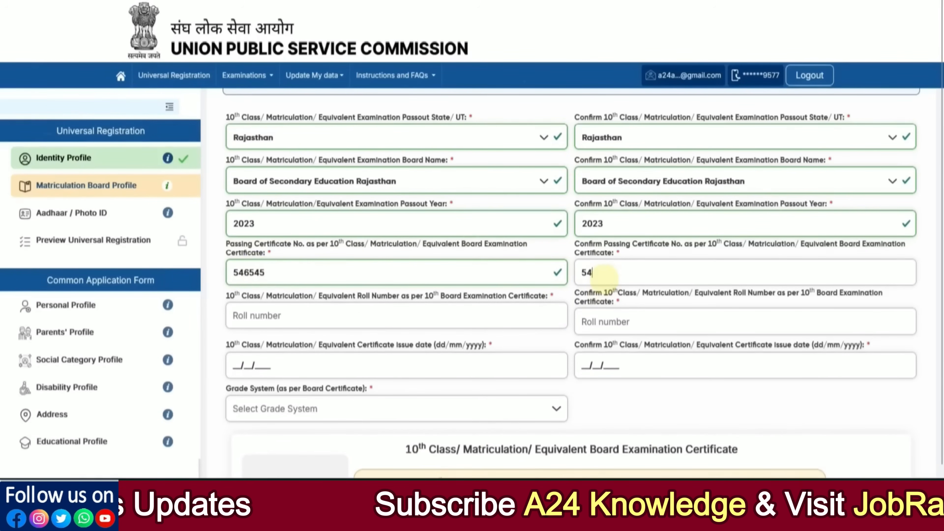
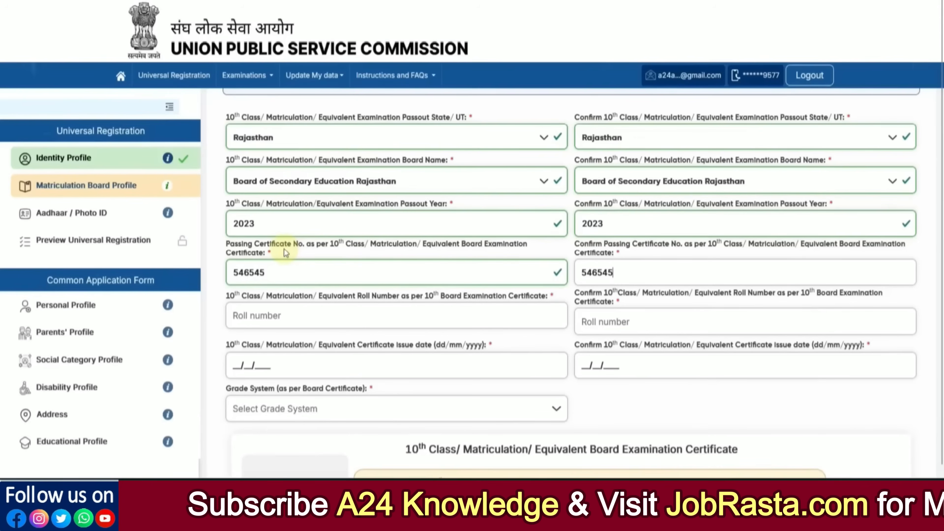
pyautogui.click(311, 249)
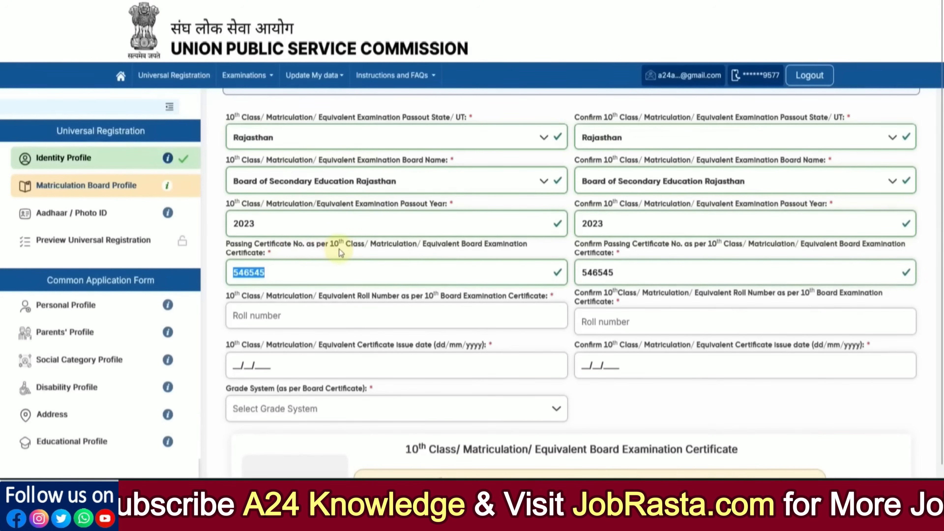
# Leave the roll number empty and set the certificate issue date to 14/06/2023.
pyautogui.click(271, 316)
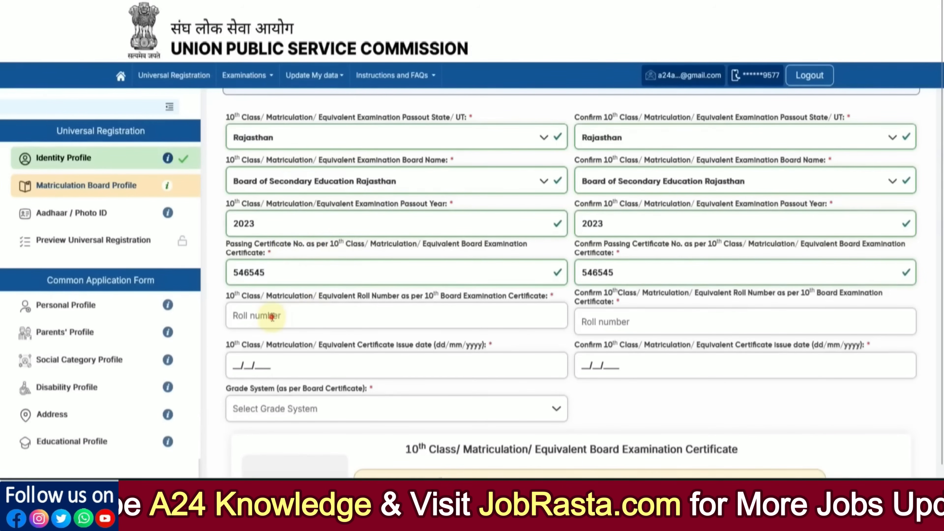
pyautogui.scroll(-2, 352, 320)
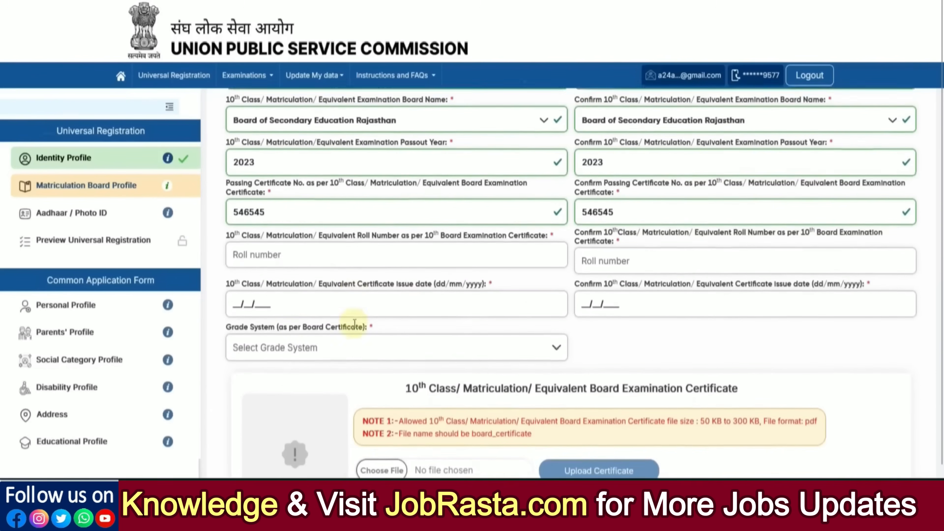
pyautogui.click(374, 282)
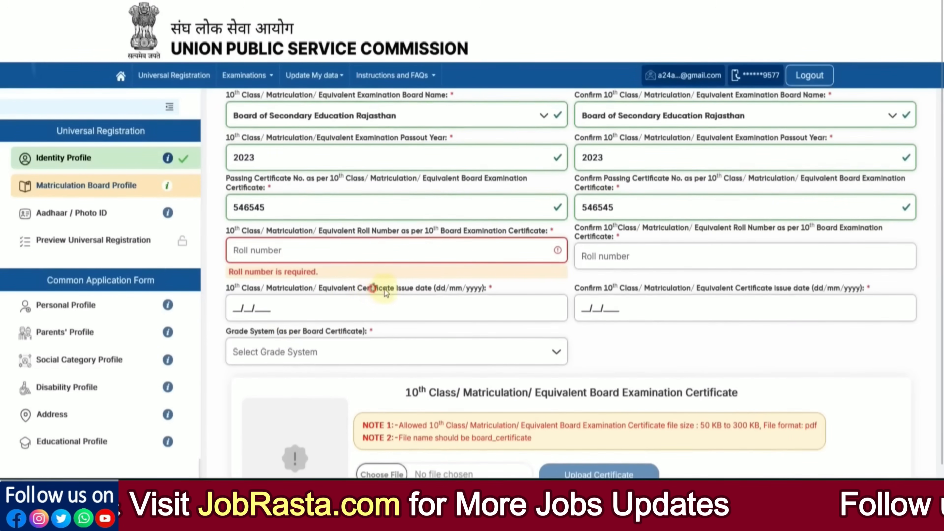
pyautogui.click(237, 308)
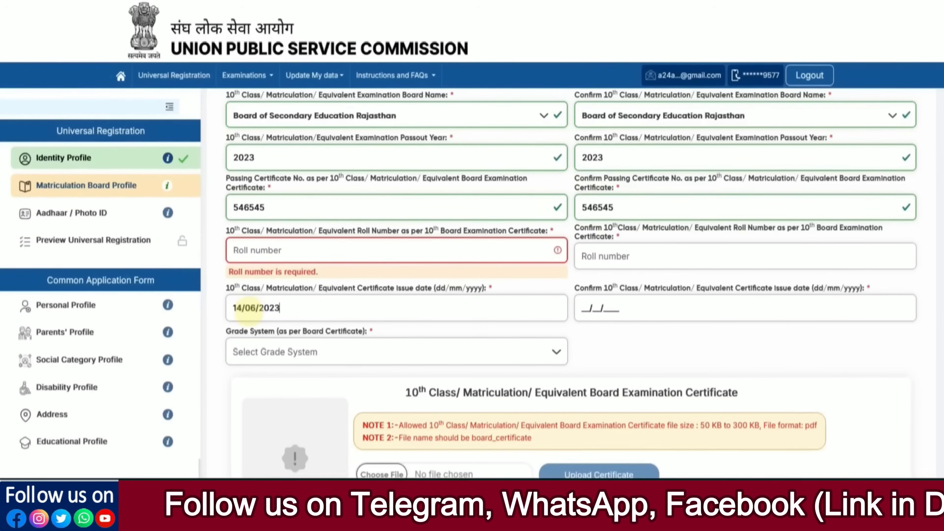
pyautogui.click(609, 349)
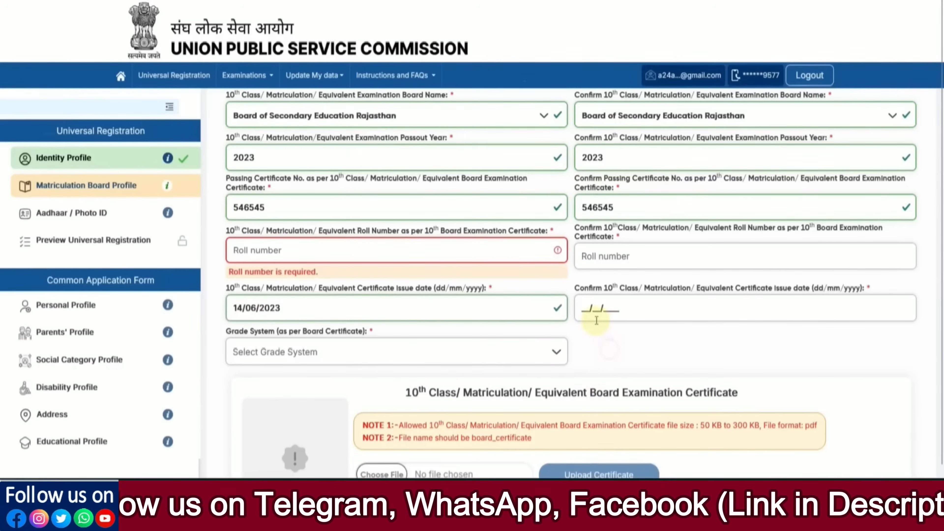
# Try the grade system options and settle on Percentage(%) Marks.
pyautogui.scroll(-3, 359, 357)
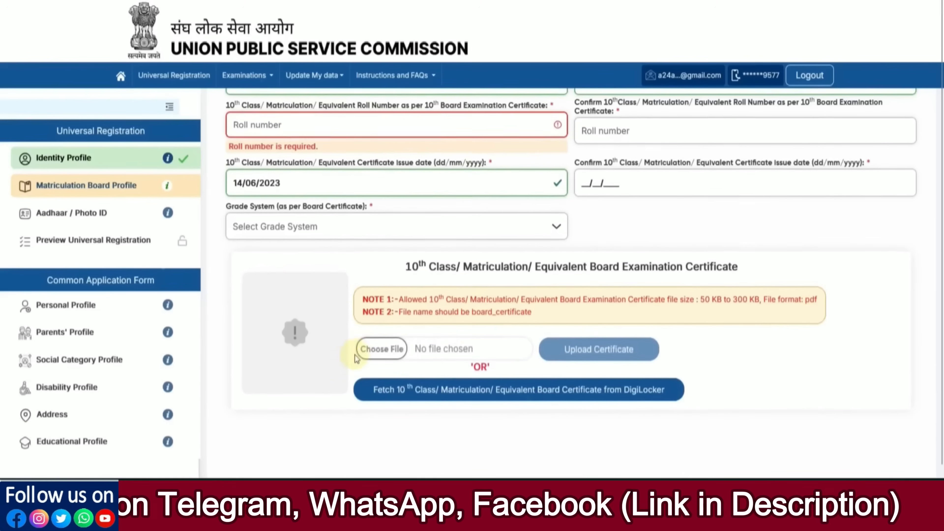
pyautogui.click(285, 227)
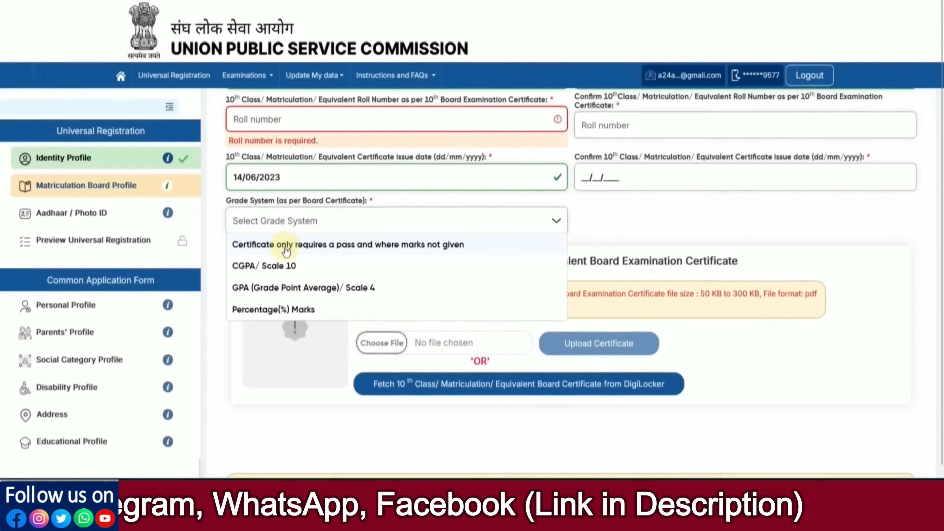
pyautogui.click(271, 271)
pyautogui.click(405, 224)
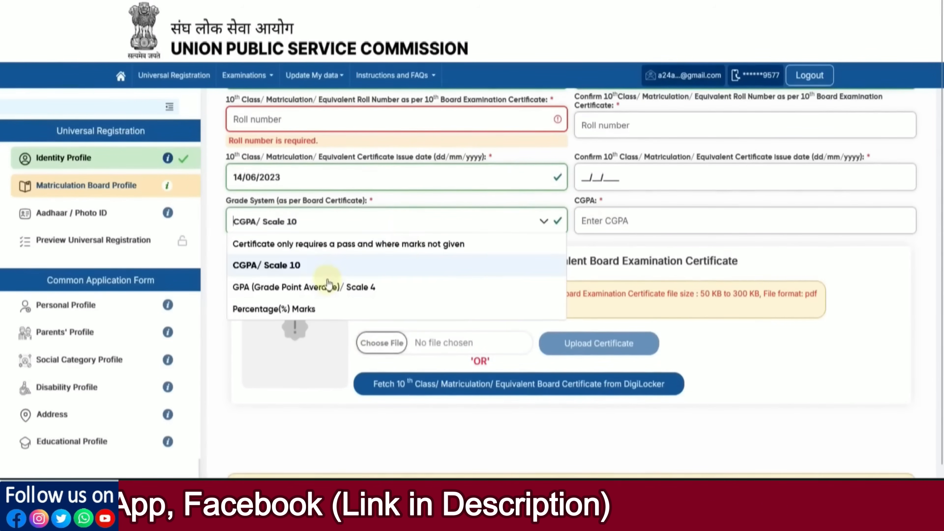
pyautogui.click(296, 311)
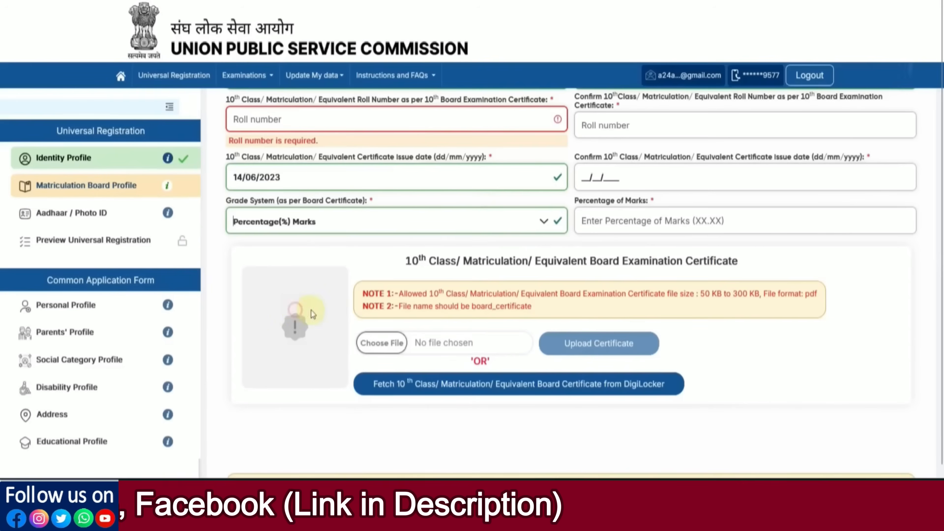
pyautogui.click(544, 228)
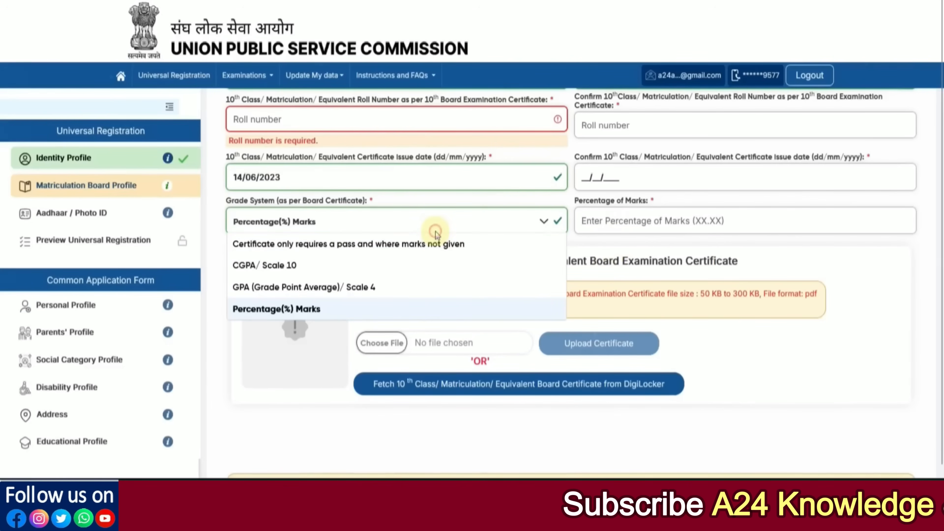
pyautogui.click(339, 253)
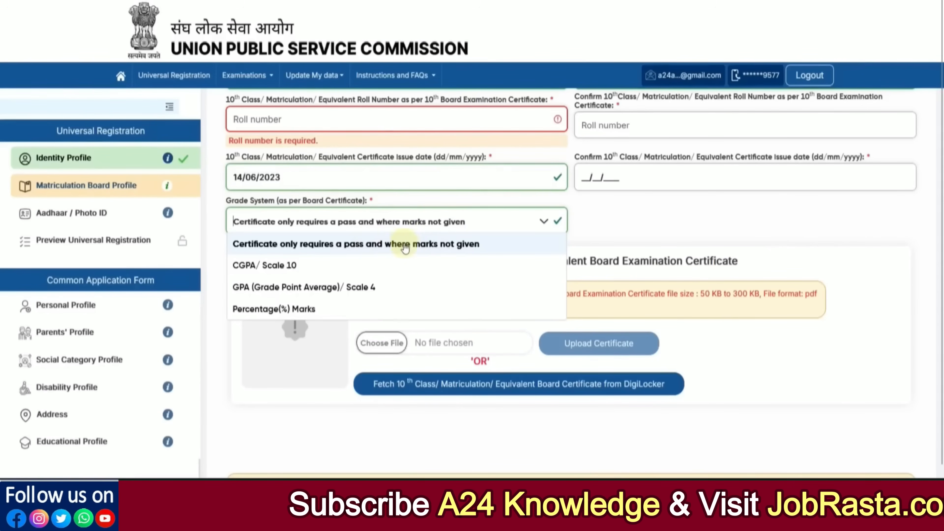
pyautogui.click(350, 293)
pyautogui.click(599, 222)
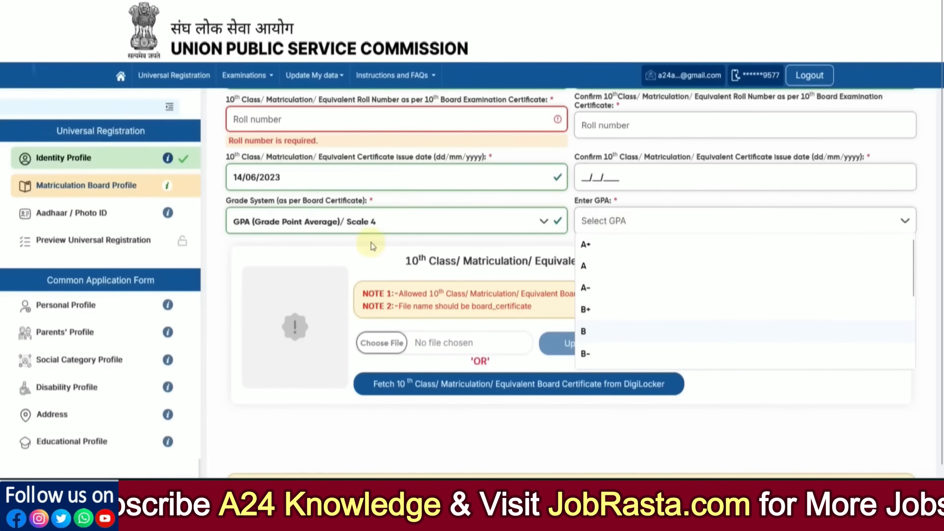
pyautogui.click(354, 225)
pyautogui.click(339, 308)
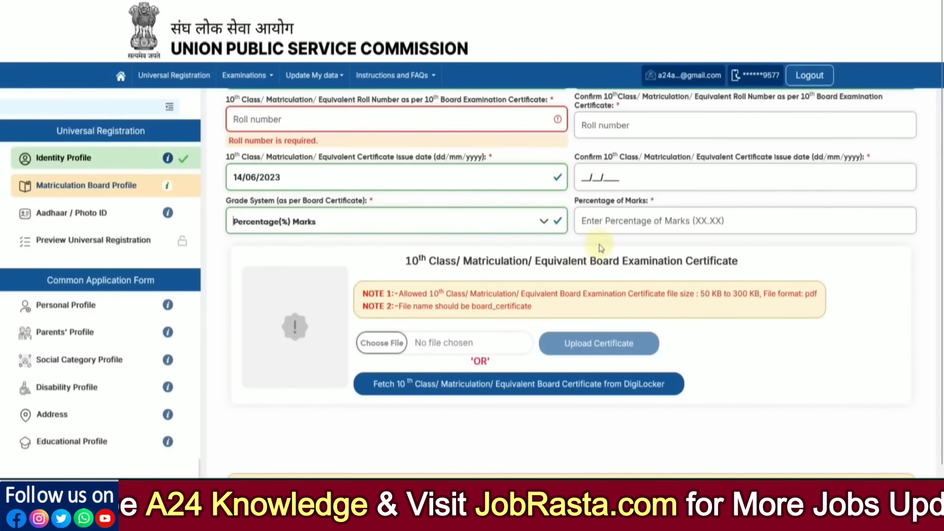
# Enter 80.00 as the percentage of marks.
pyautogui.click(607, 222)
pyautogui.write('80')
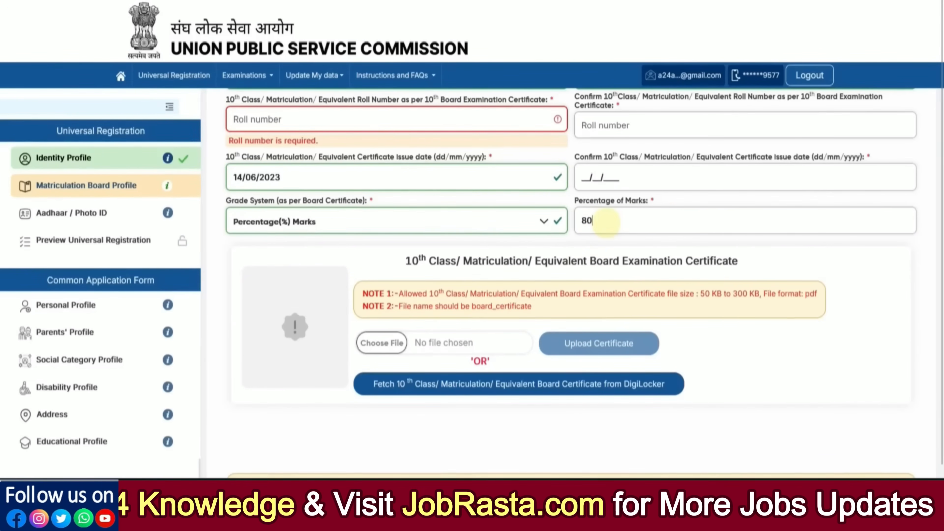
pyautogui.write('.00')
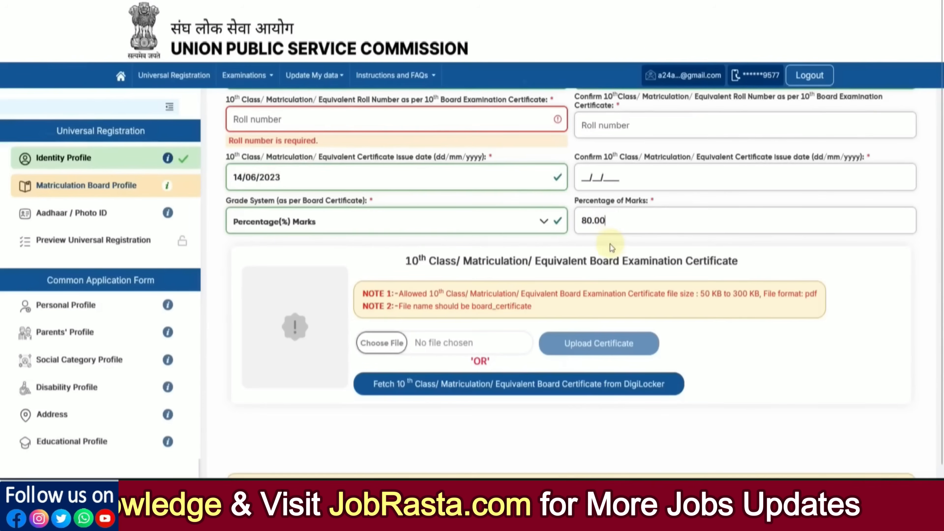
pyautogui.moveTo(436, 265); pyautogui.dragTo(518, 264)
pyautogui.click(566, 271)
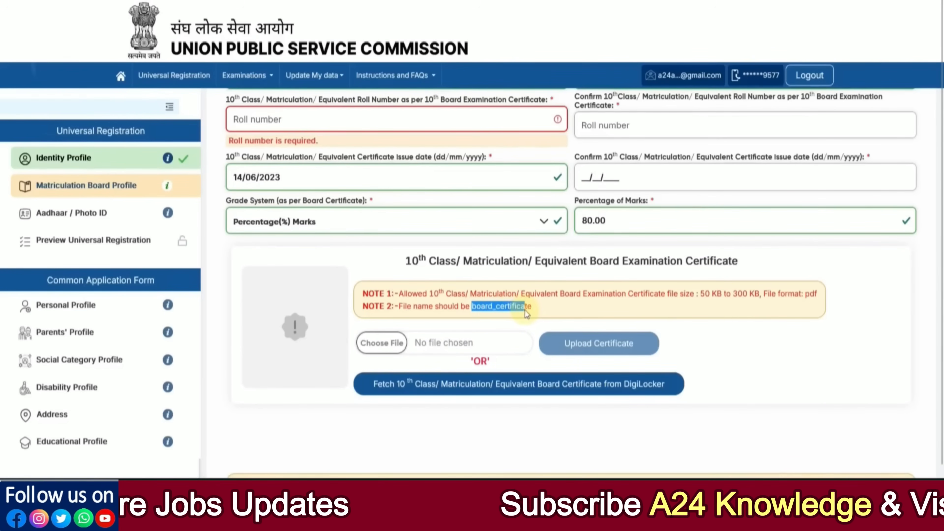
# Copy the required file name board_certificate for the 10th certificate upload.
pyautogui.rightClick(500, 308)
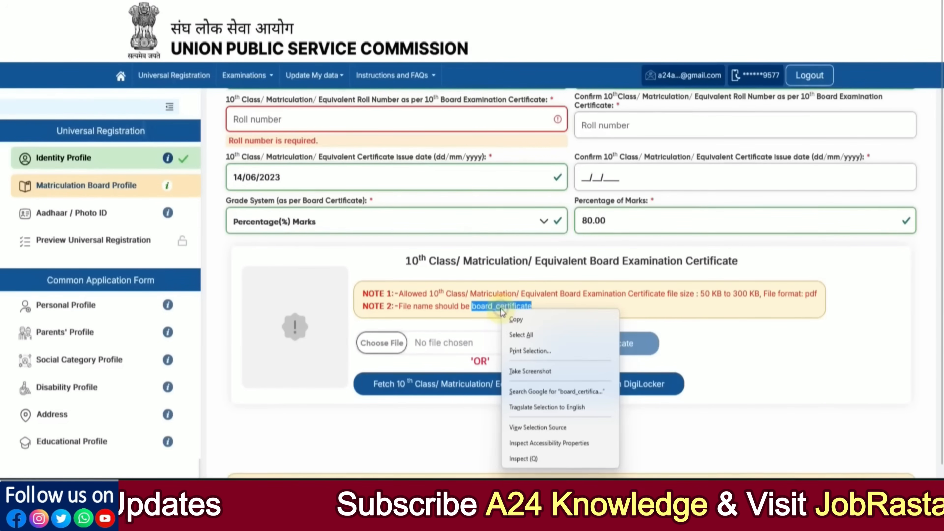
pyautogui.click(513, 321)
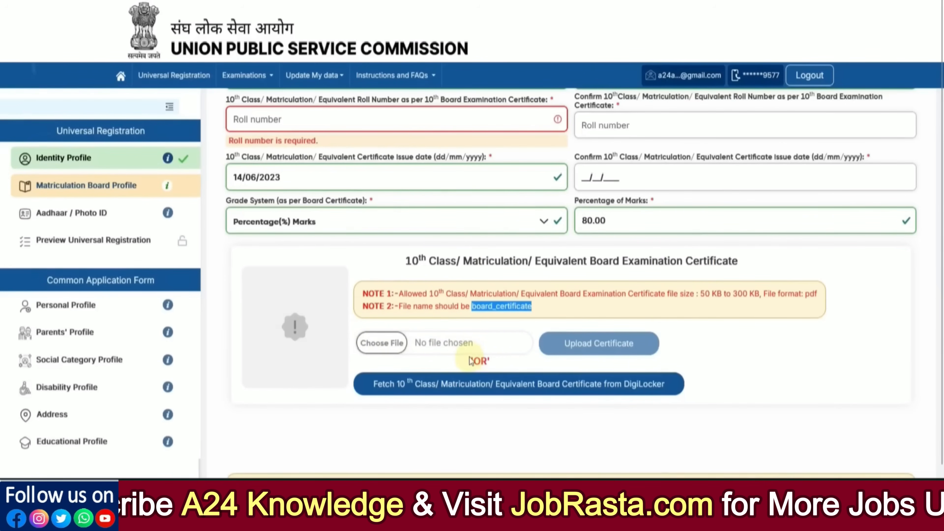
pyautogui.scroll(-2, 558, 357)
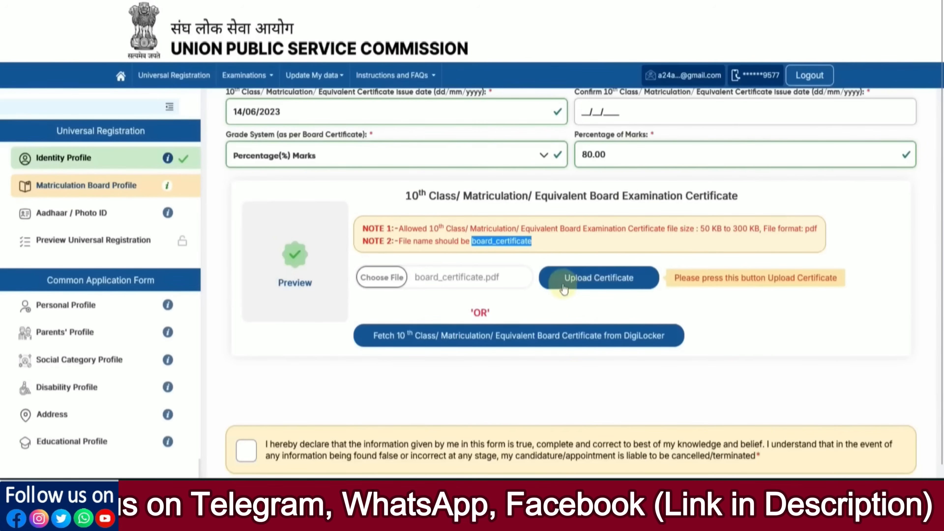
# Upload board_certificate.pdf, dismiss the success message and save the board profile with Next & Review.
pyautogui.click(584, 287)
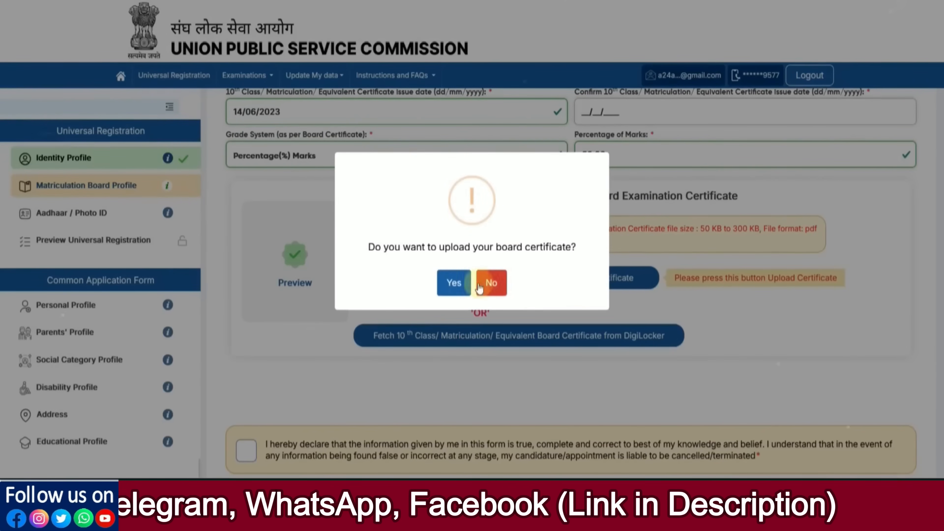
pyautogui.click(451, 281)
pyautogui.click(473, 294)
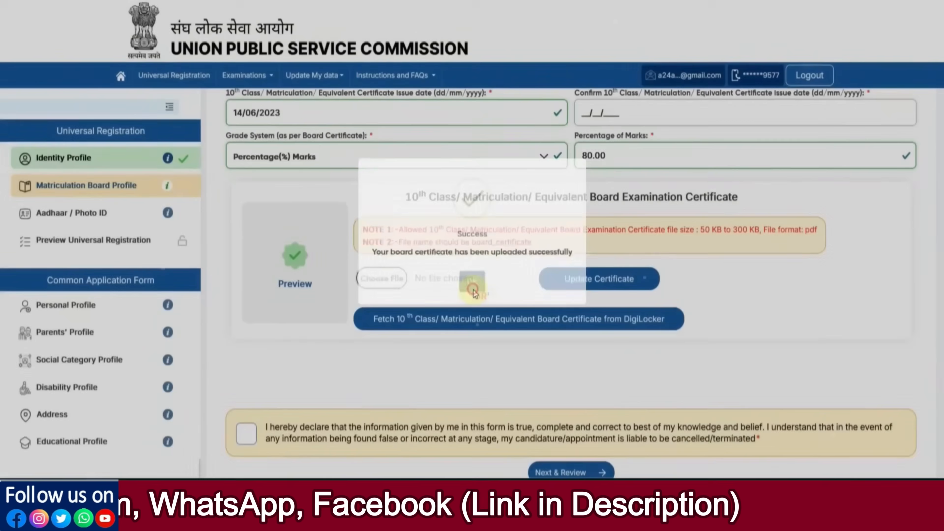
pyautogui.scroll(-1, 622, 341)
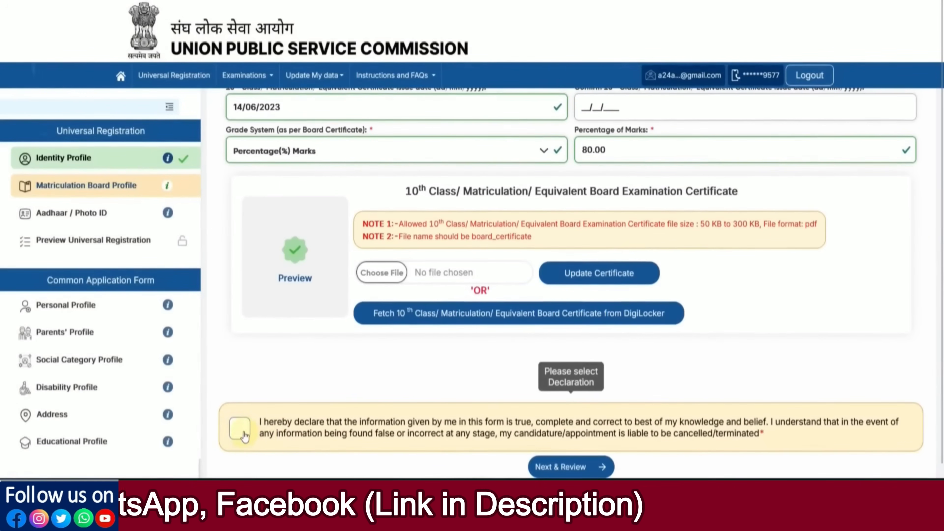
pyautogui.click(562, 465)
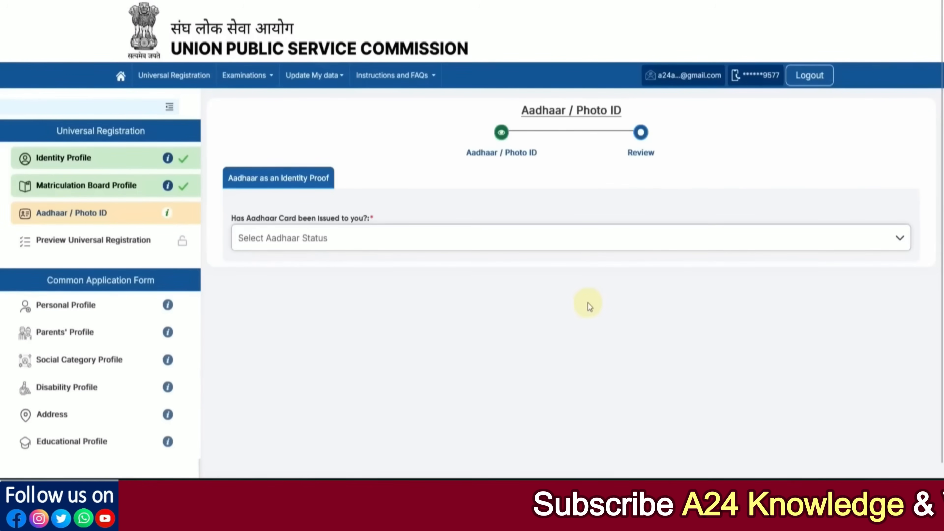
# Try the issued-Aadhaar and virtual-ID verification options, giving consent for each.
pyautogui.click(322, 239)
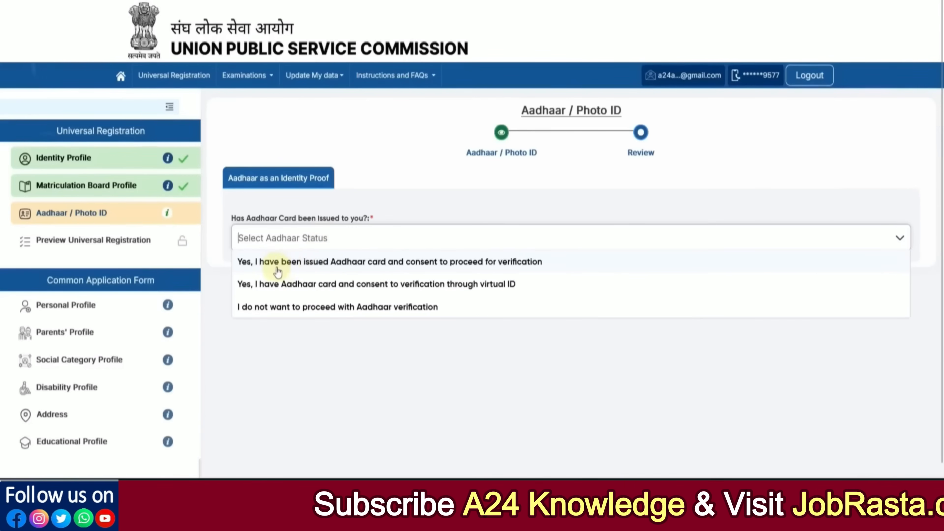
pyautogui.click(332, 264)
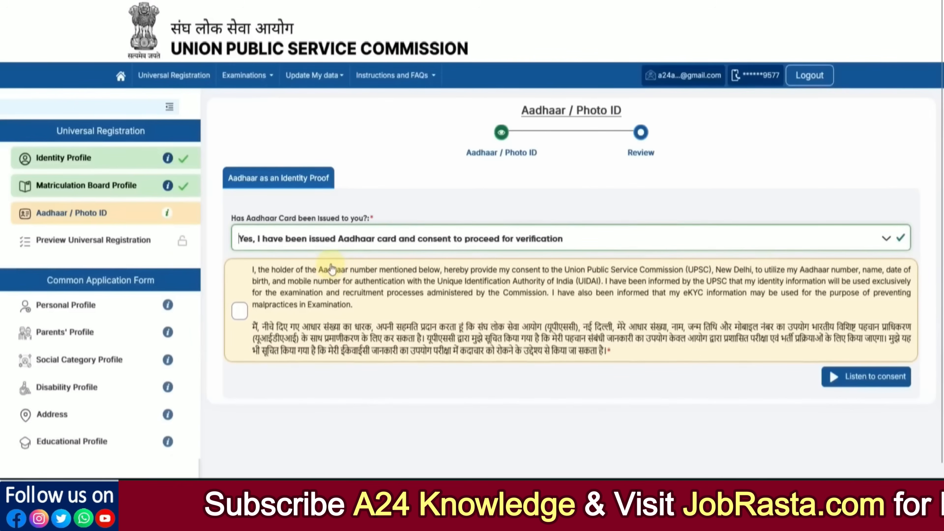
pyautogui.click(240, 311)
pyautogui.scroll(-2, 392, 326)
pyautogui.scroll(-1, 393, 326)
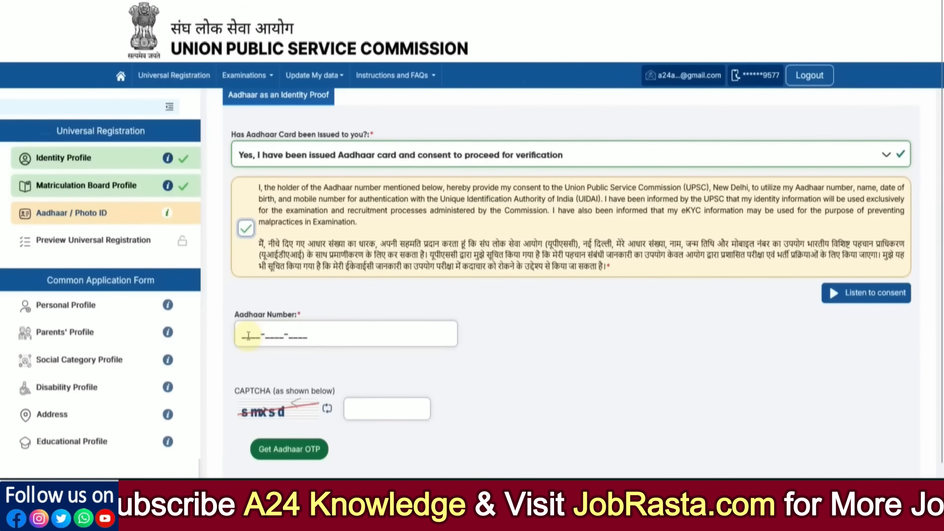
pyautogui.scroll(-1, 335, 338)
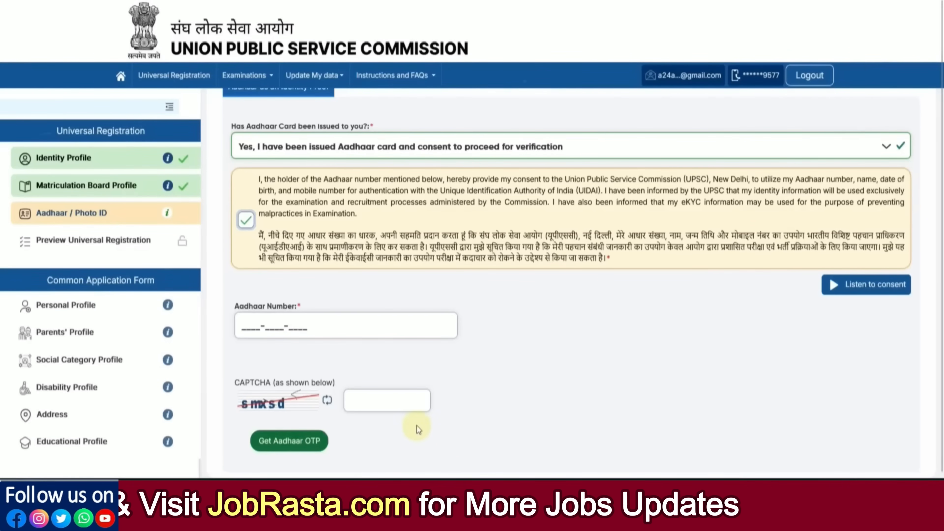
pyautogui.click(290, 149)
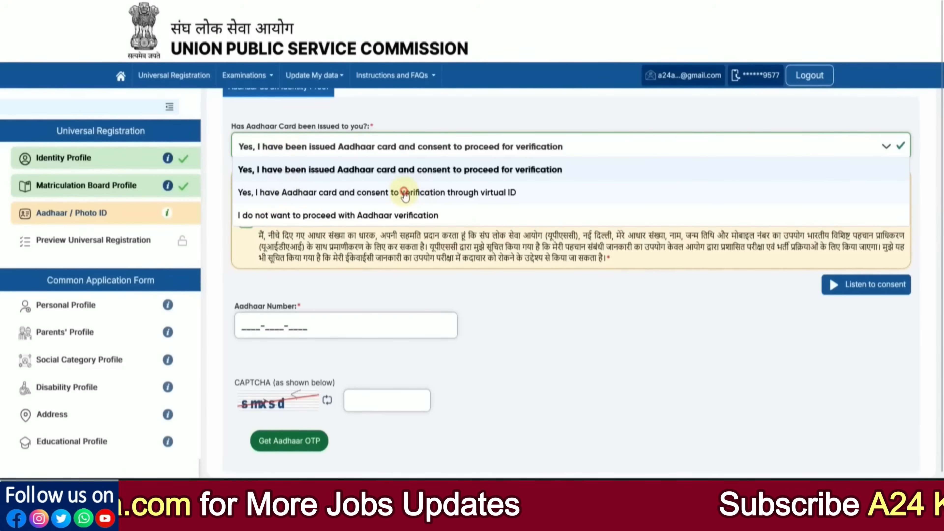
pyautogui.click(413, 193)
pyautogui.click(240, 309)
pyautogui.scroll(-3, 346, 342)
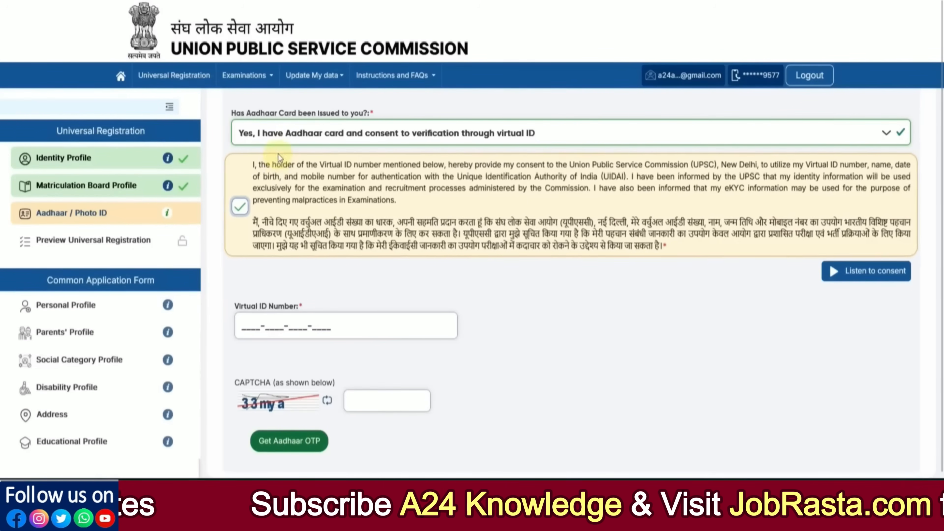
# Choose 'I do not want to proceed with Aadhaar verification' and acknowledge the early-reporting notice.
pyautogui.click(280, 141)
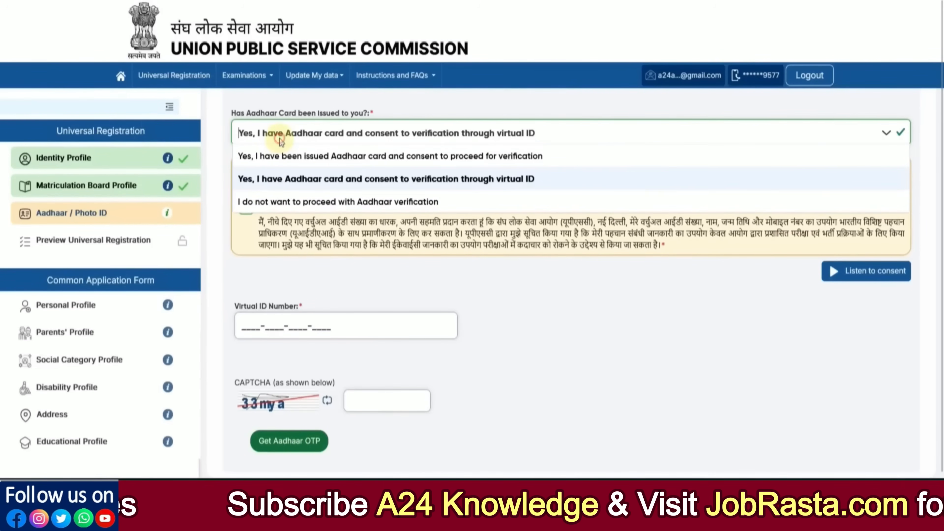
pyautogui.click(270, 203)
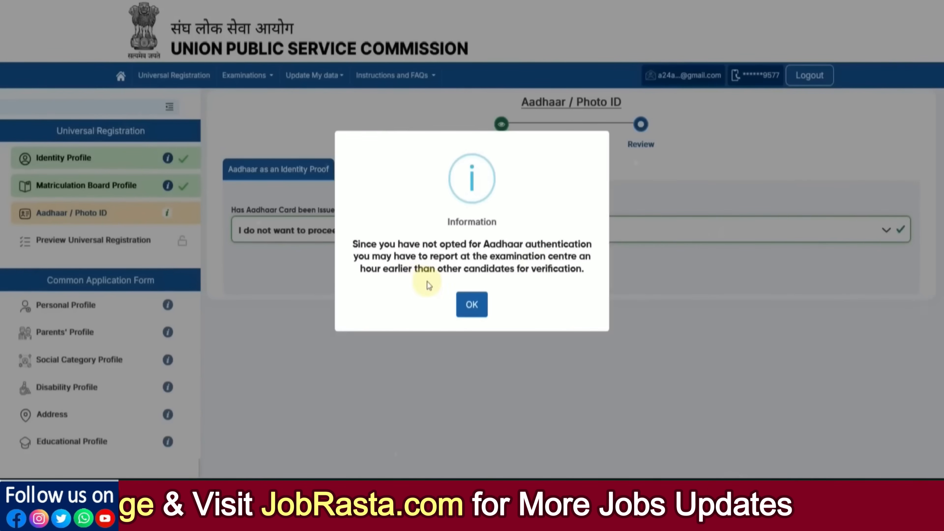
pyautogui.click(473, 304)
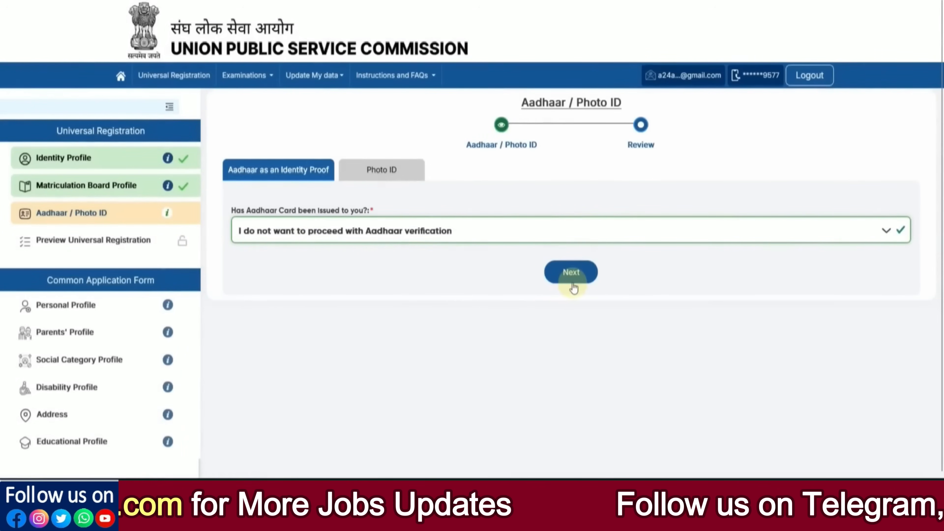
pyautogui.click(359, 238)
pyautogui.click(328, 299)
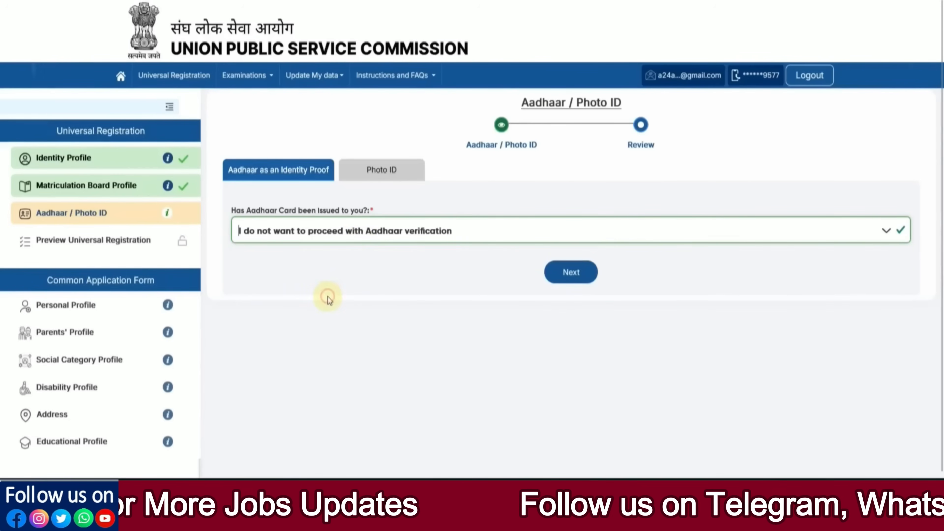
# On the Photo ID tab, select Valid PAN Card as the identity card.
pyautogui.click(377, 178)
pyautogui.click(369, 260)
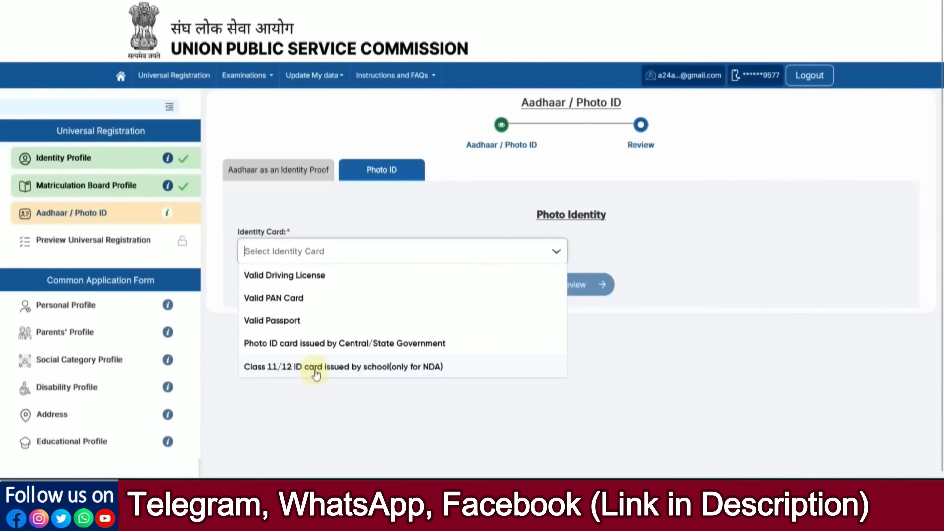
pyautogui.click(296, 298)
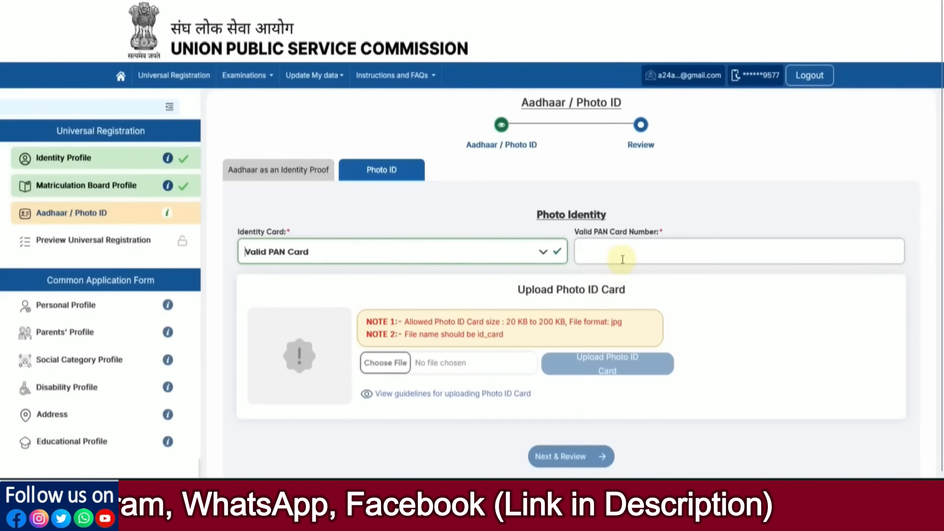
pyautogui.scroll(-1, 736, 285)
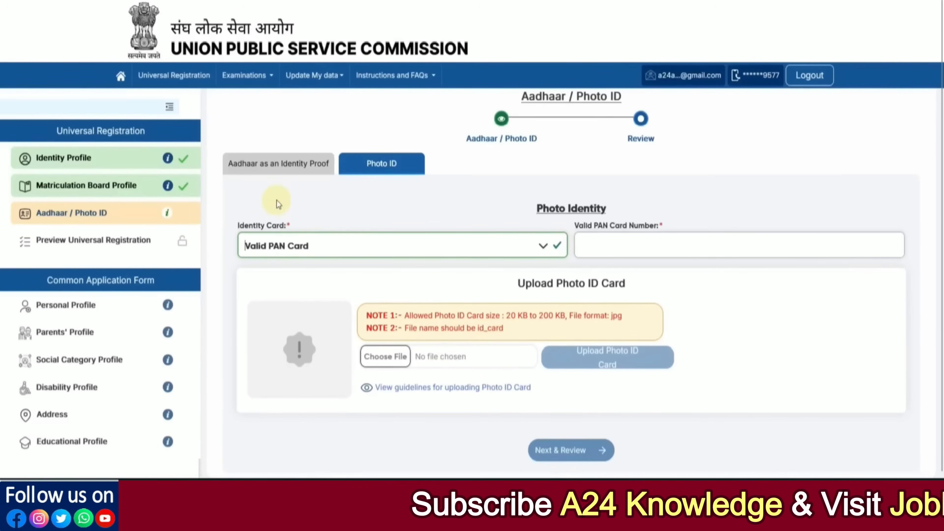
# Back on the Aadhaar tab, choose 'Yes, I have been issued Aadhaar card' for verification.
pyautogui.click(284, 168)
pyautogui.click(285, 228)
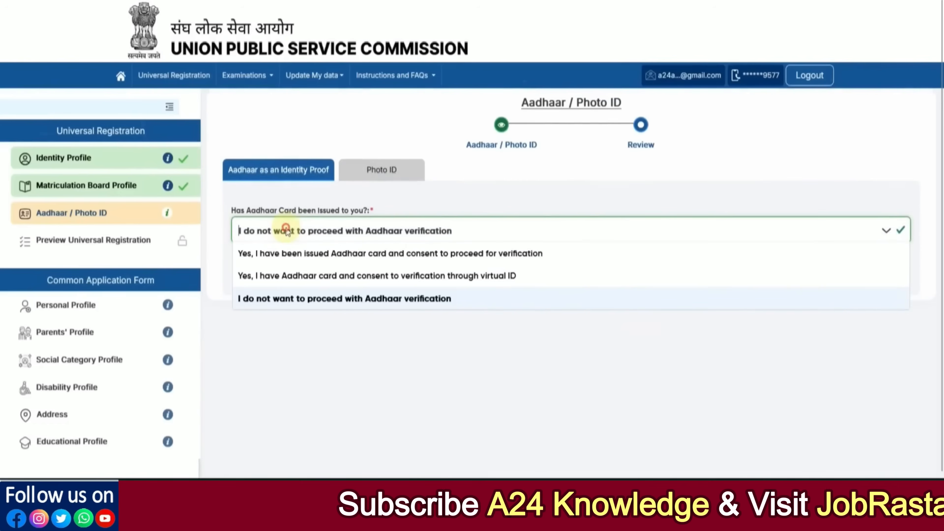
pyautogui.click(275, 276)
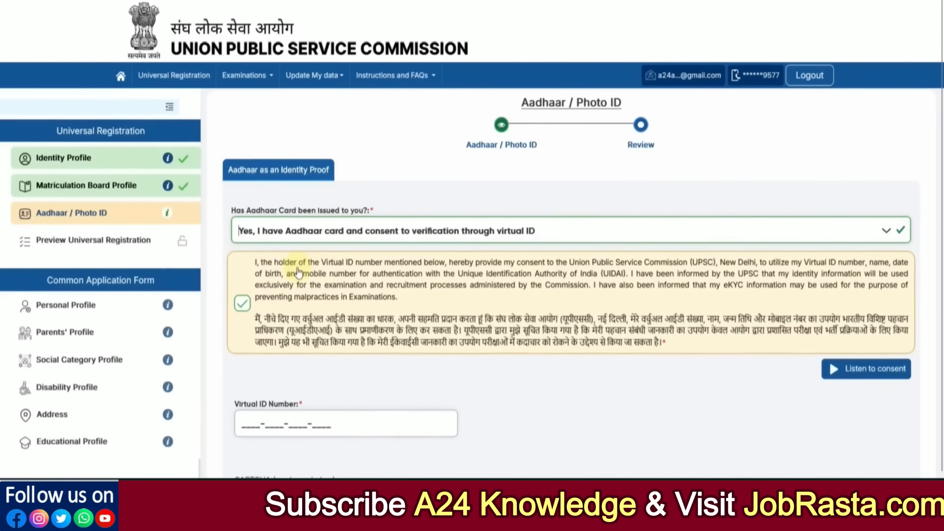
pyautogui.click(282, 225)
pyautogui.click(281, 253)
pyautogui.scroll(-2, 335, 298)
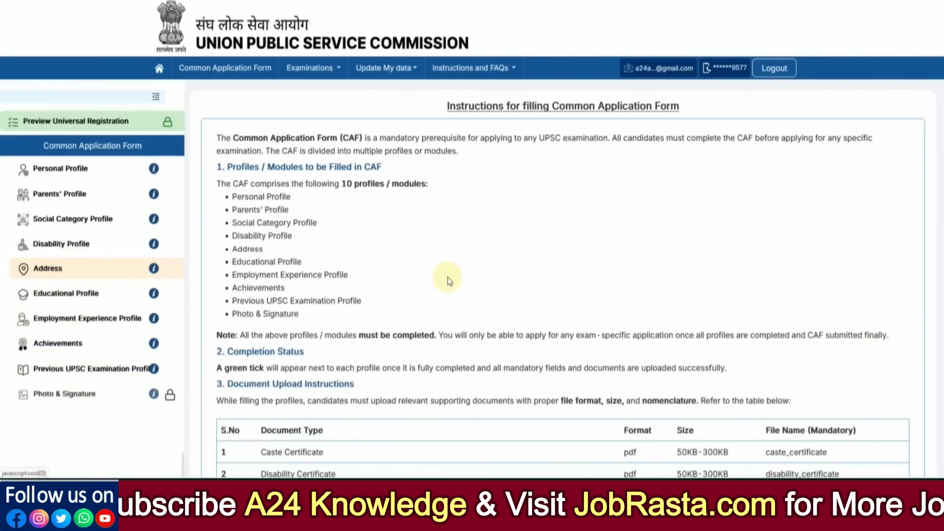
pyautogui.scroll(-8, 450, 282)
pyautogui.scroll(3, 327, 256)
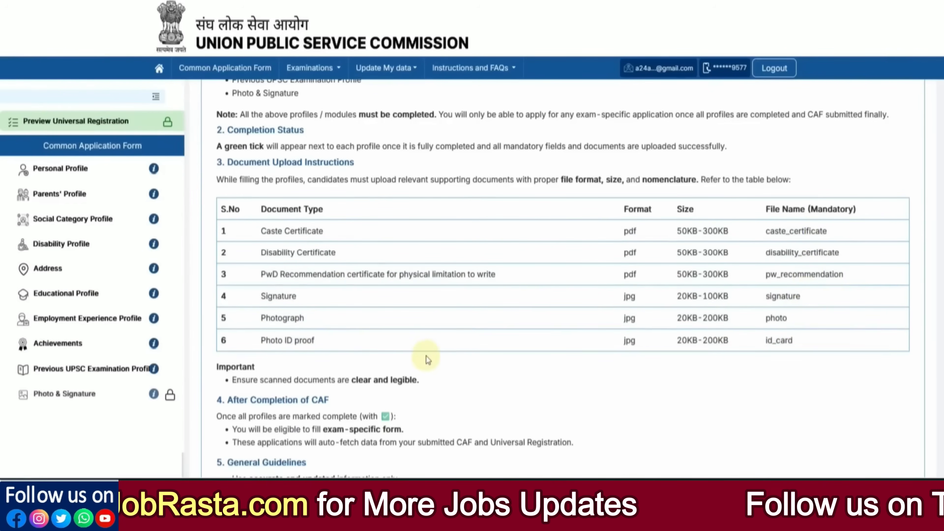
pyautogui.scroll(-3, 427, 359)
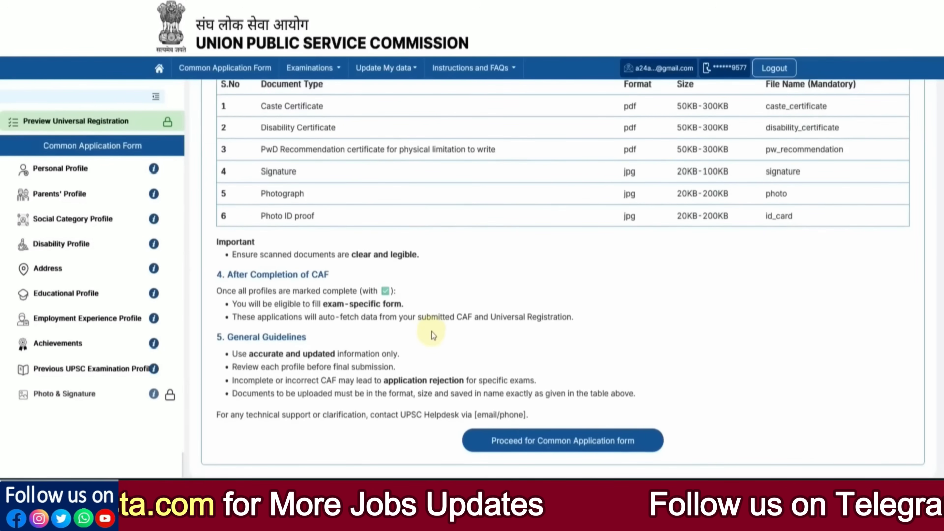
# Start the Common Application Form with nationality Citizen of India and minority status No.
pyautogui.click(550, 446)
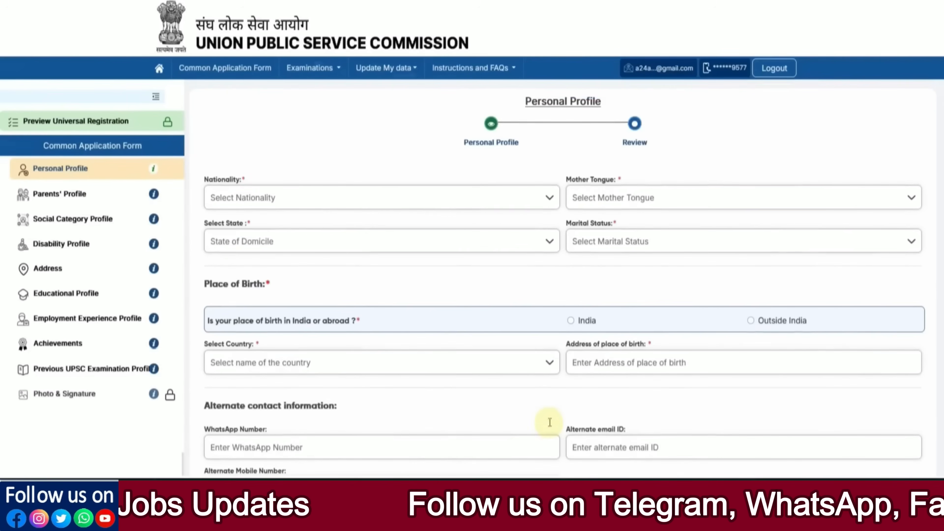
pyautogui.click(251, 199)
pyautogui.click(248, 218)
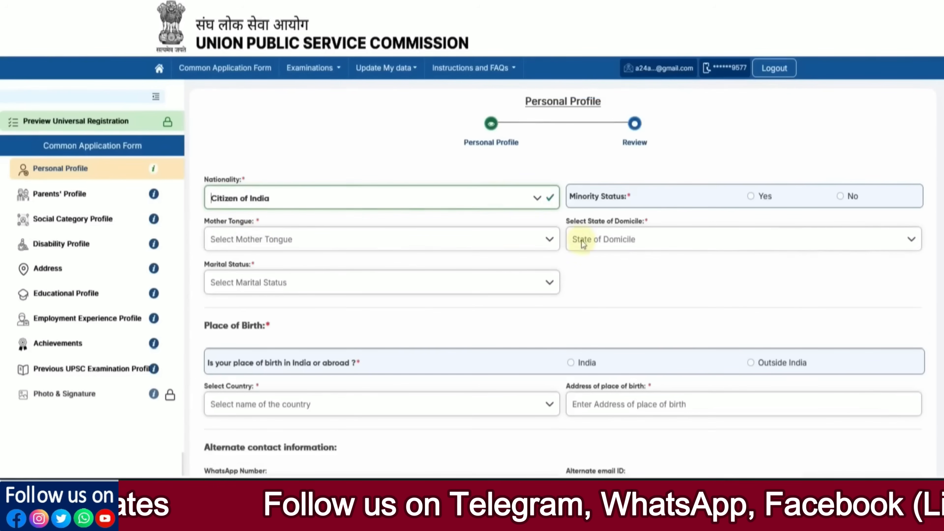
pyautogui.click(751, 197)
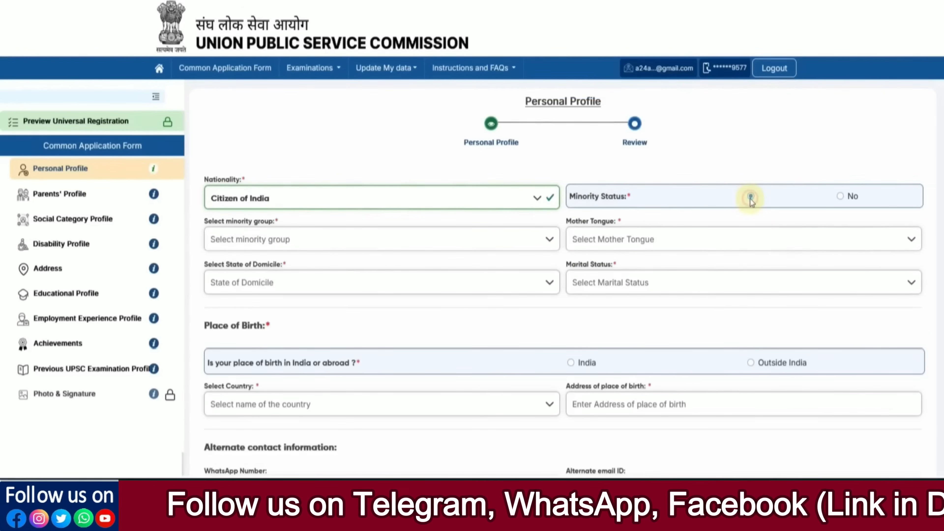
pyautogui.click(348, 239)
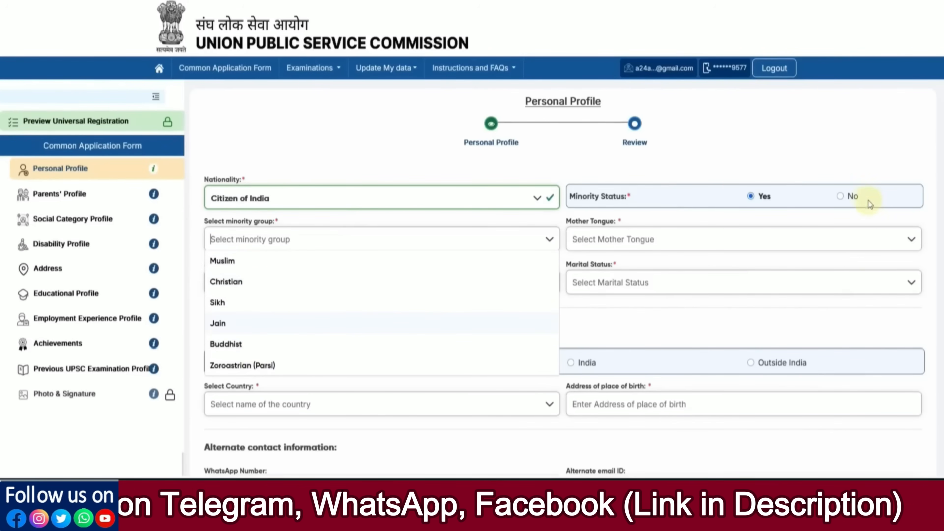
pyautogui.click(841, 197)
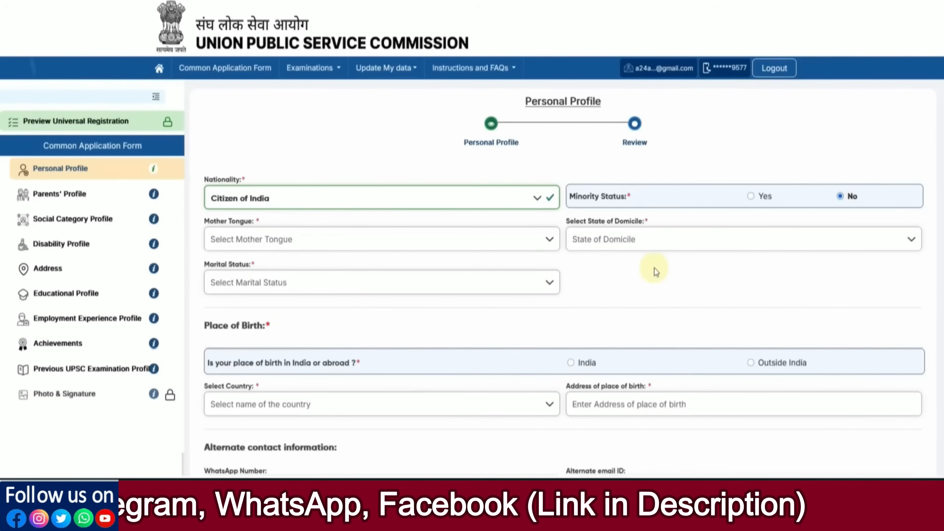
pyautogui.hotkey('ctrl', '+')
pyautogui.scroll(-2, 632, 277)
# Set mother tongue Hindi, state of domicile Rajasthan and marital status Unmarried.
pyautogui.click(404, 223)
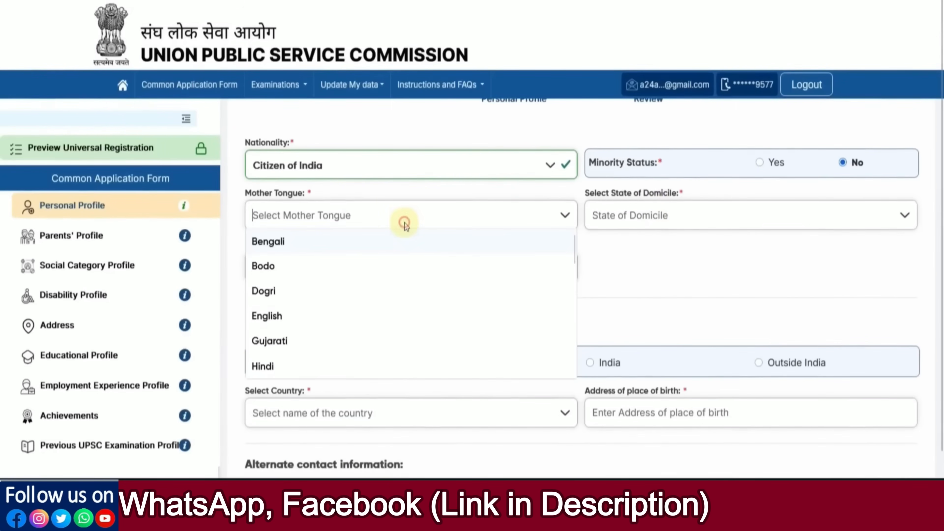
pyautogui.click(322, 365)
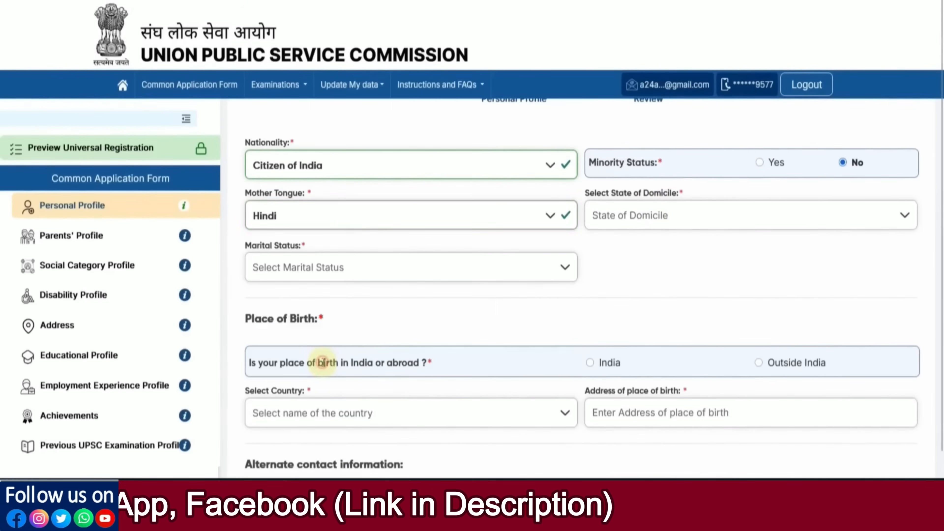
pyautogui.click(643, 217)
pyautogui.scroll(-5, 643, 274)
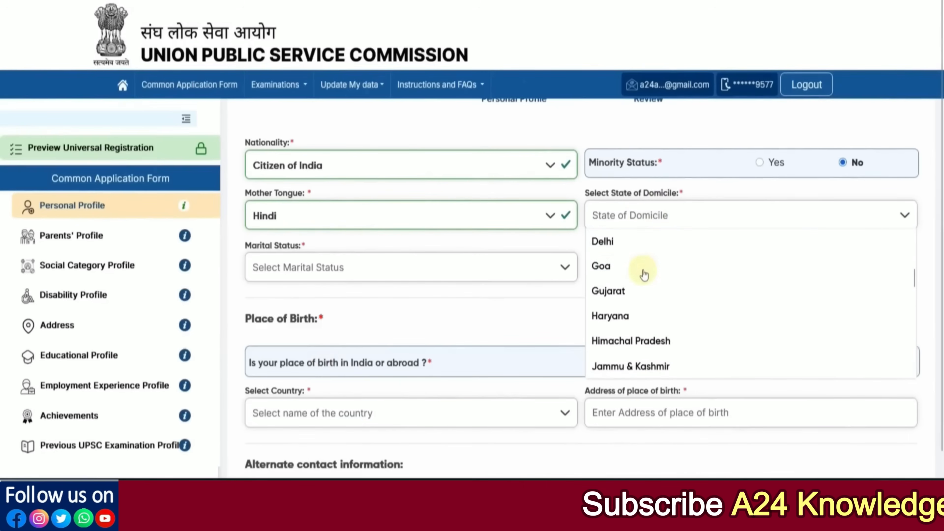
pyautogui.scroll(-6, 643, 275)
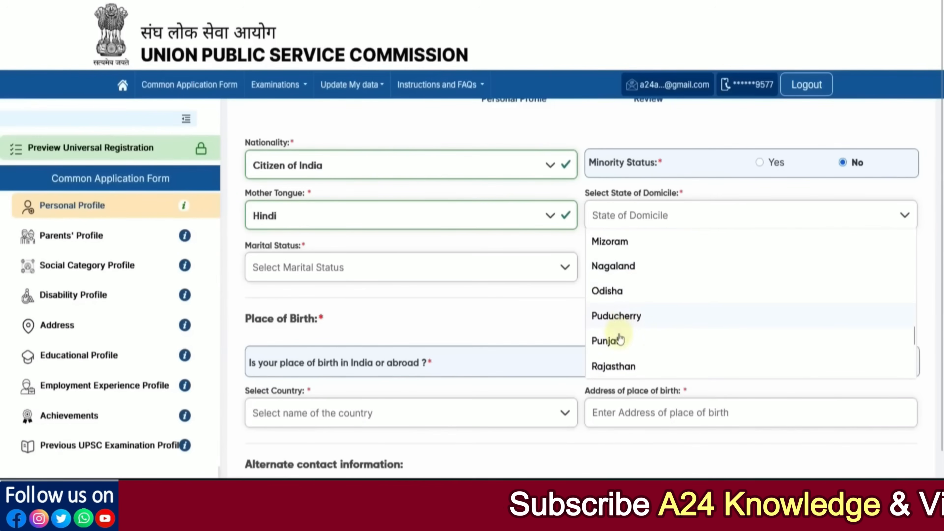
pyautogui.click(619, 367)
pyautogui.click(389, 272)
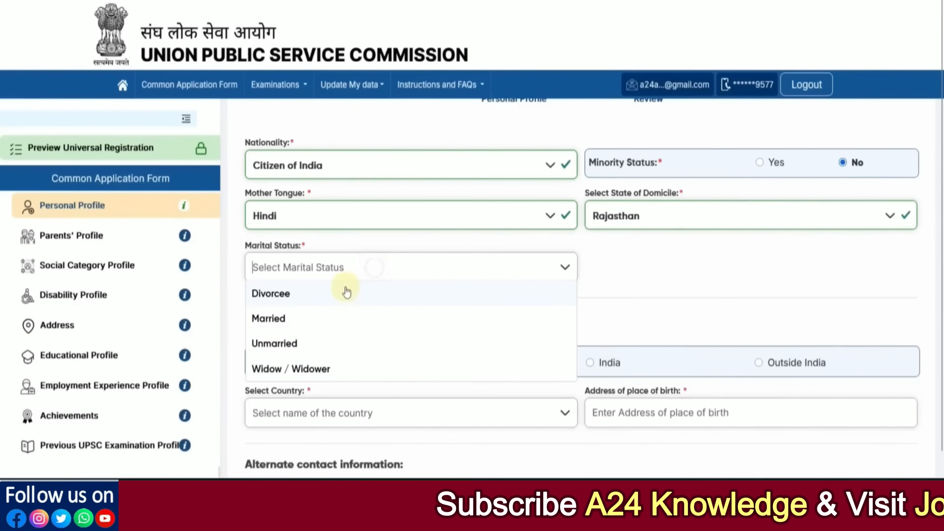
pyautogui.click(315, 343)
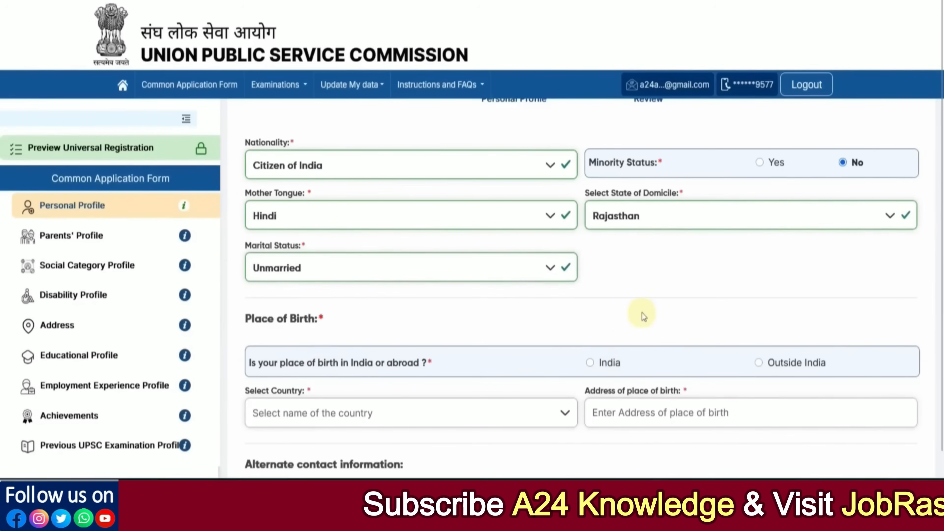
pyautogui.scroll(-3, 649, 308)
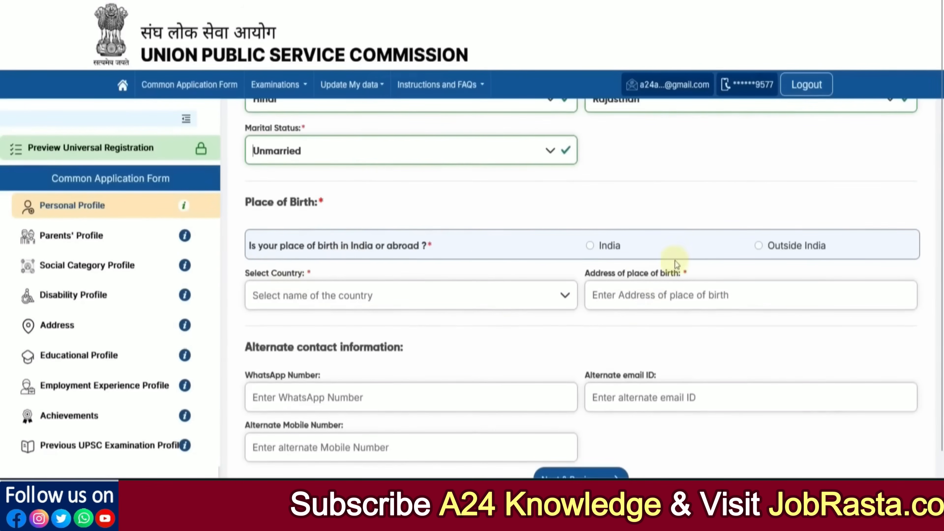
# Set the place of birth to India, state Rajasthan, district Alwar.
pyautogui.click(590, 246)
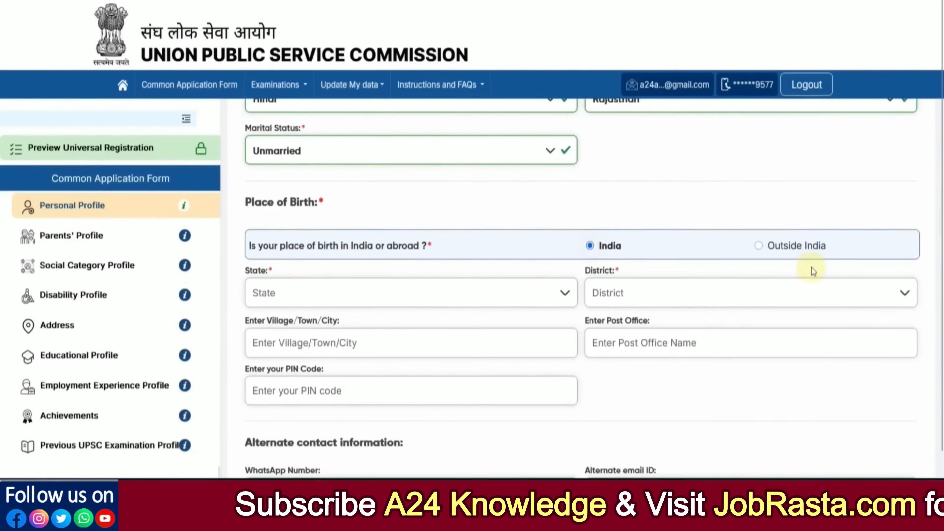
pyautogui.click(378, 284)
pyautogui.scroll(-10, 327, 370)
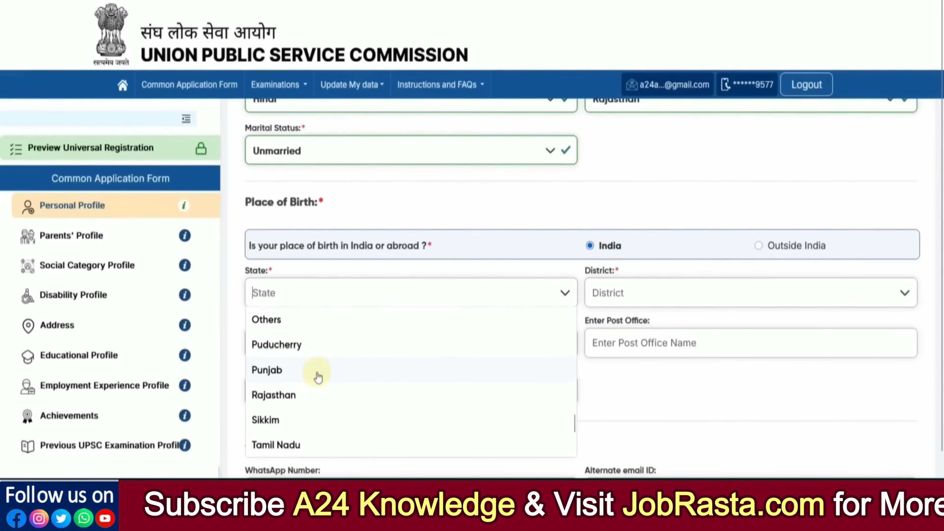
pyautogui.click(290, 395)
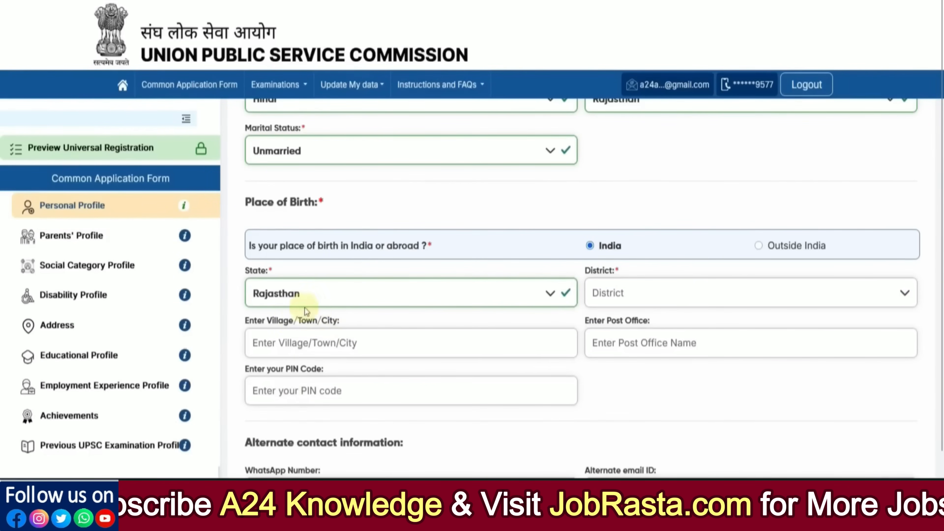
pyautogui.click(602, 297)
pyautogui.click(610, 342)
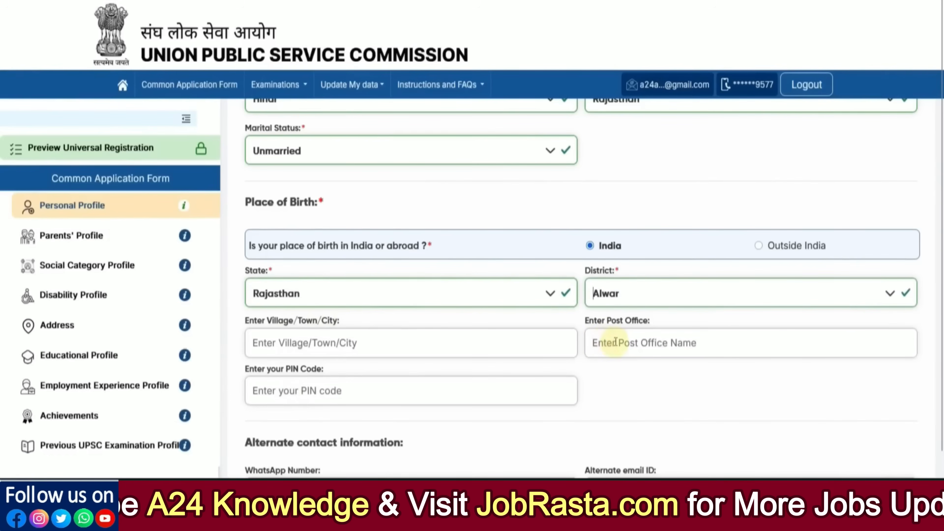
pyautogui.scroll(-2, 617, 351)
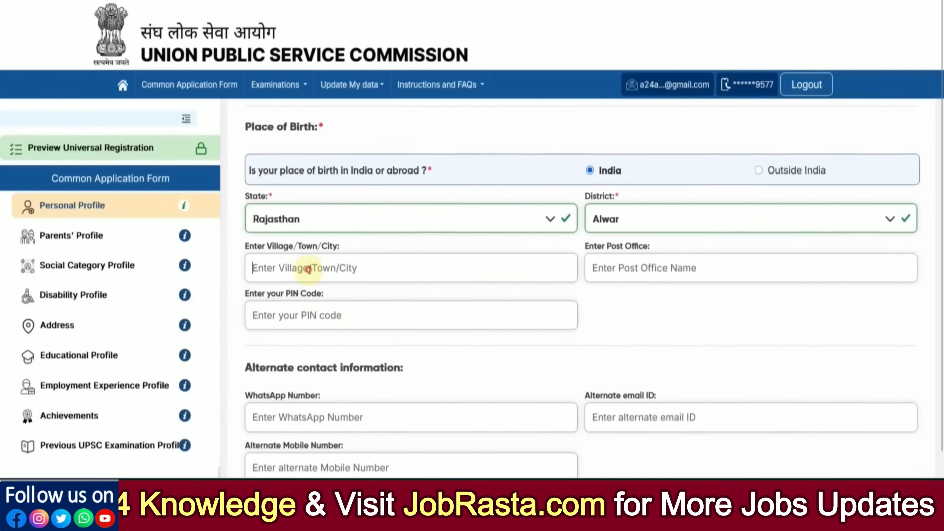
# Fill town and post office Alwar plus the PIN code, then save with Next & Review.
pyautogui.write('AlwaR')
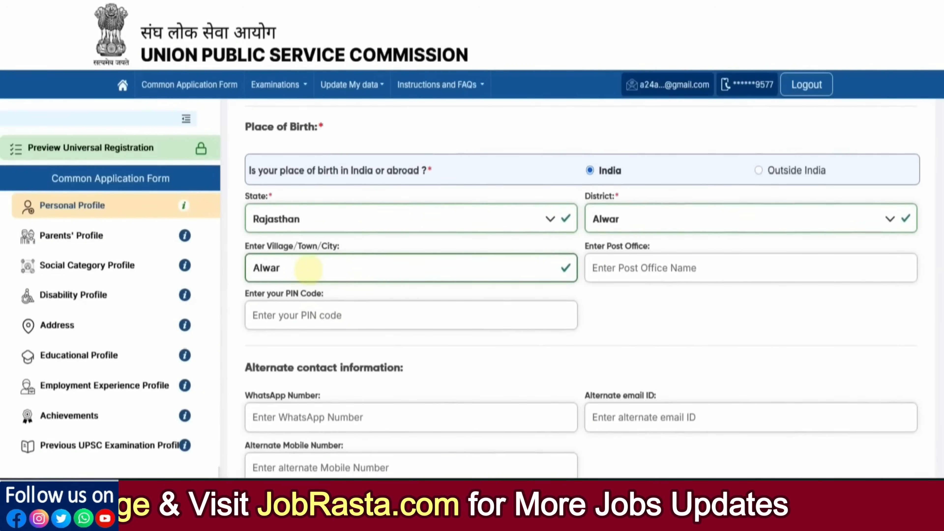
pyautogui.write('Alwar')
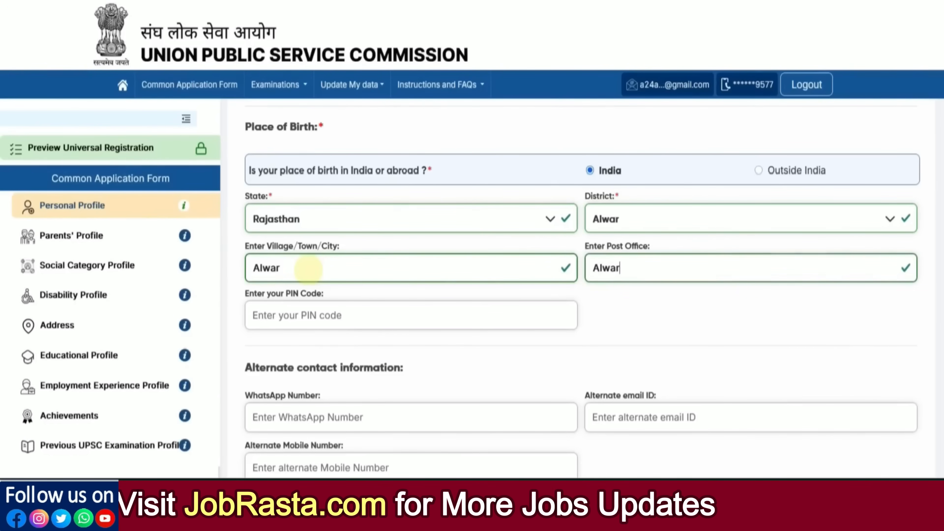
pyautogui.write('301001')
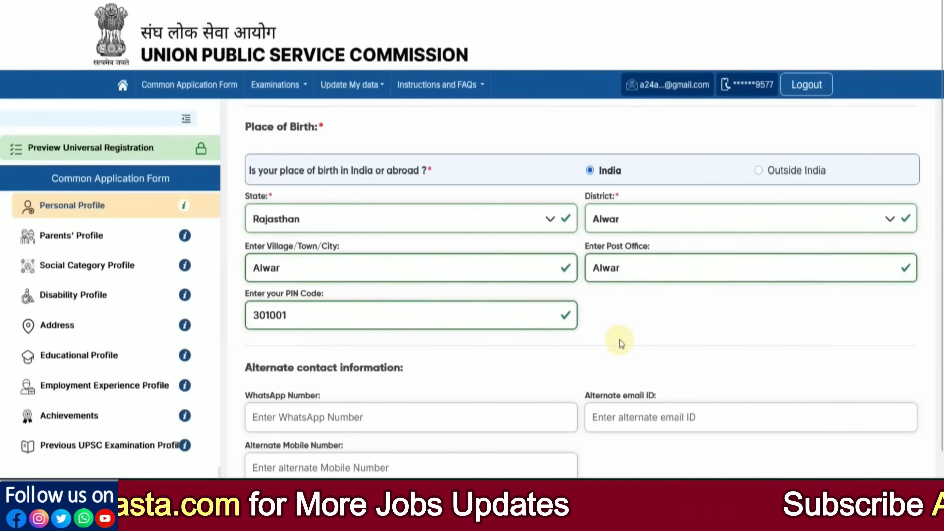
pyautogui.scroll(-1, 599, 335)
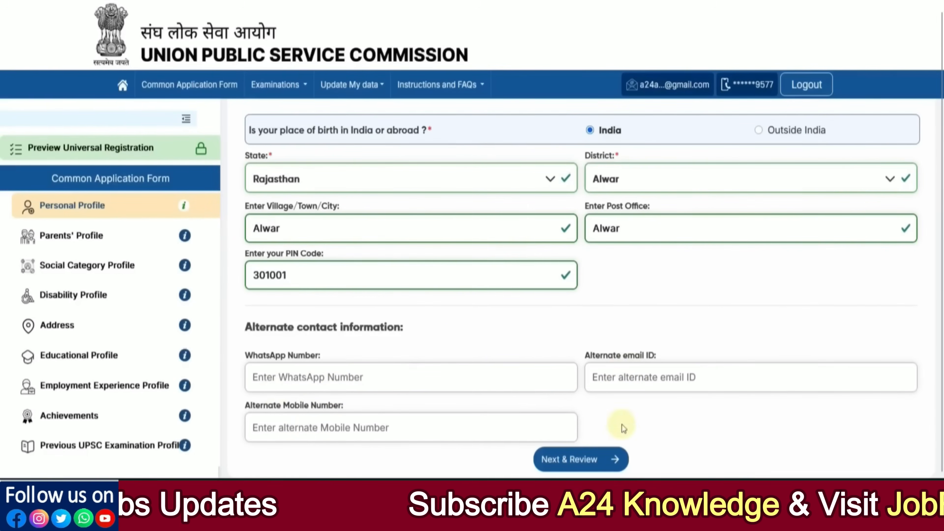
pyautogui.click(576, 461)
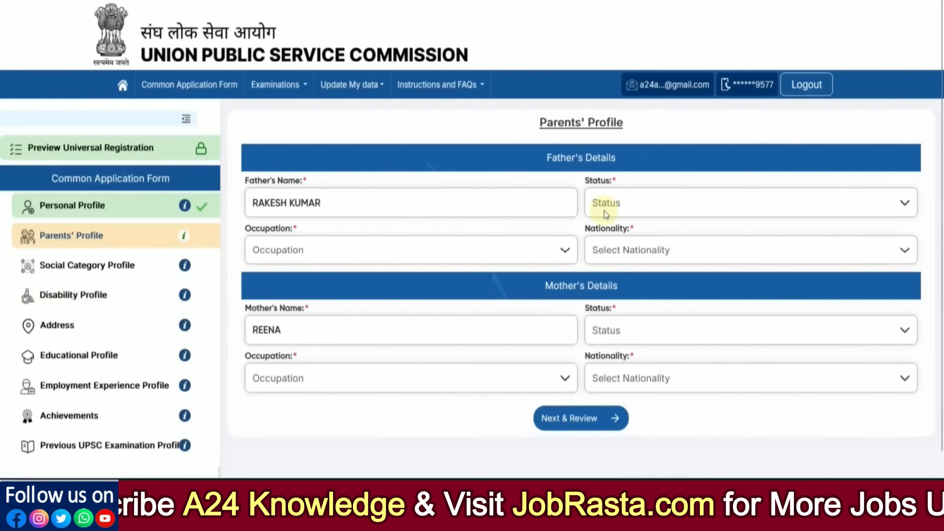
# Mark the father as Alive and Self Employed with annual income 250000.
pyautogui.click(627, 211)
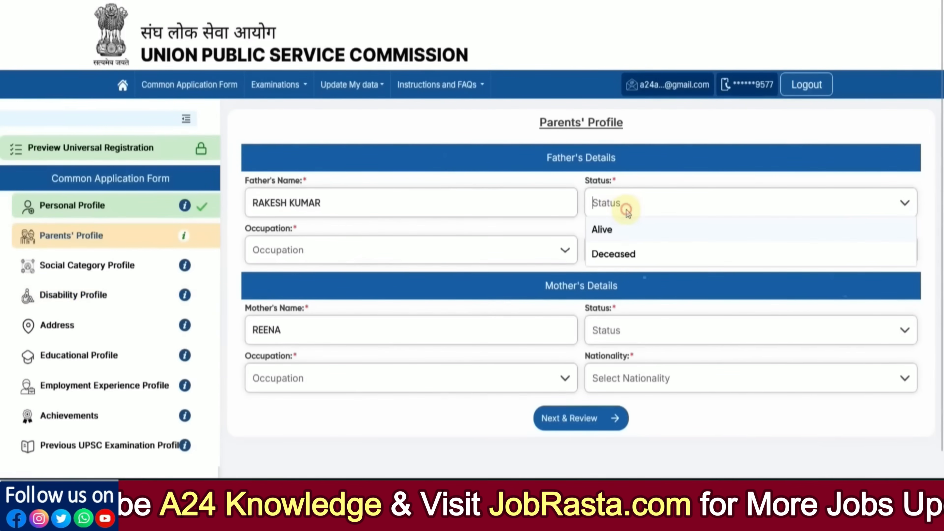
pyautogui.click(605, 231)
pyautogui.click(341, 243)
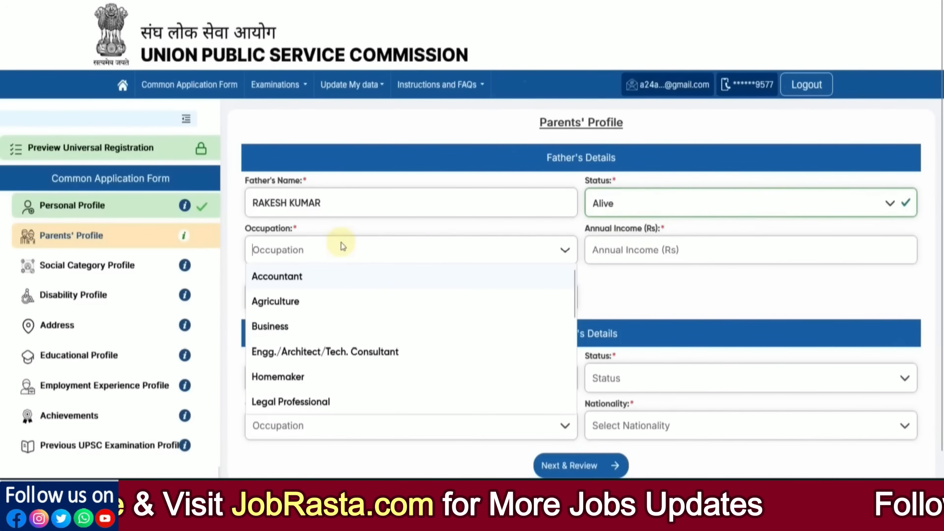
pyautogui.scroll(-5, 335, 330)
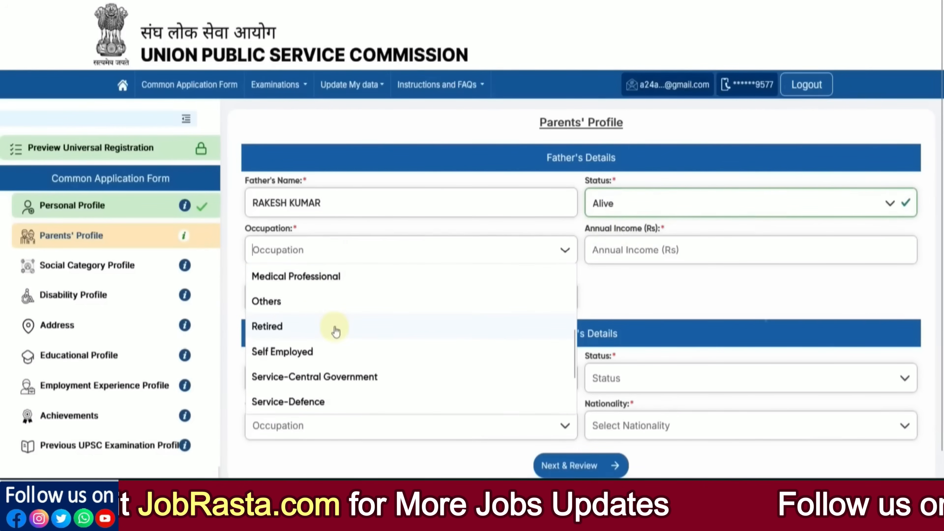
pyautogui.click(328, 352)
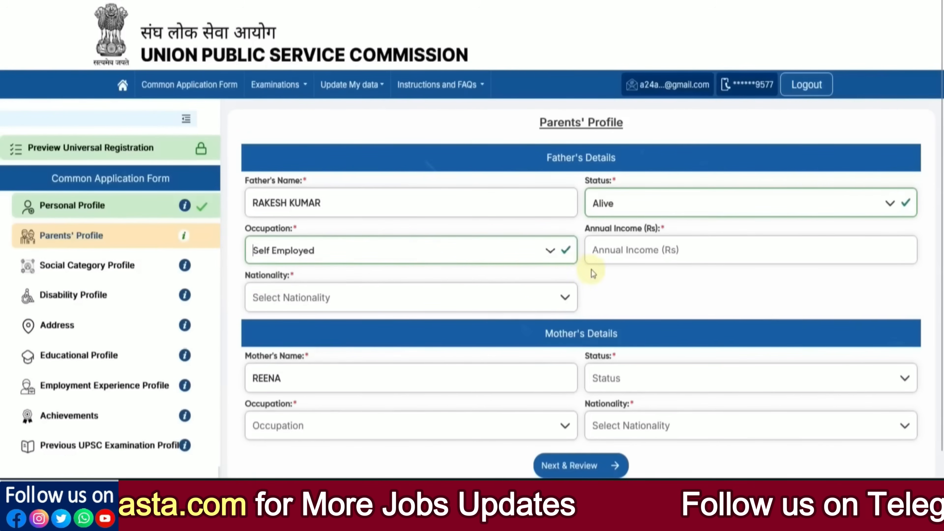
pyautogui.click(608, 262)
pyautogui.write('2')
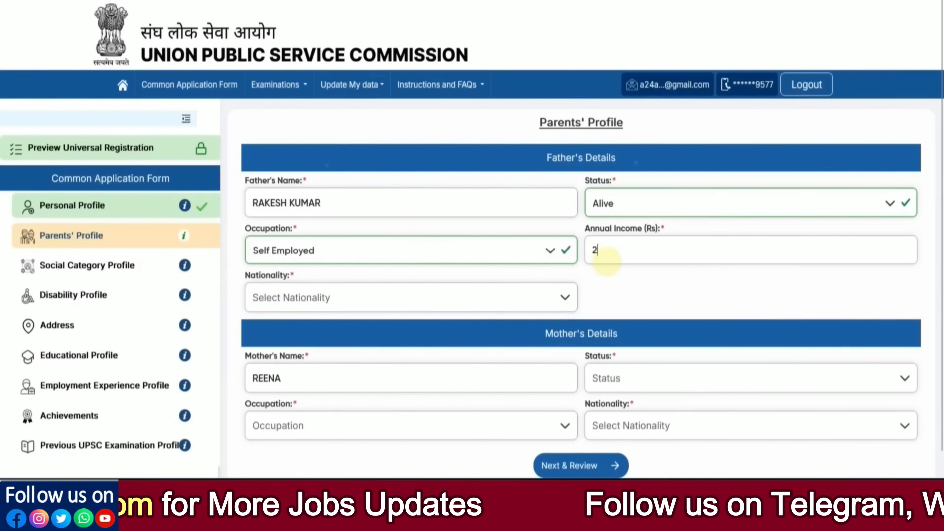
pyautogui.write('50000')
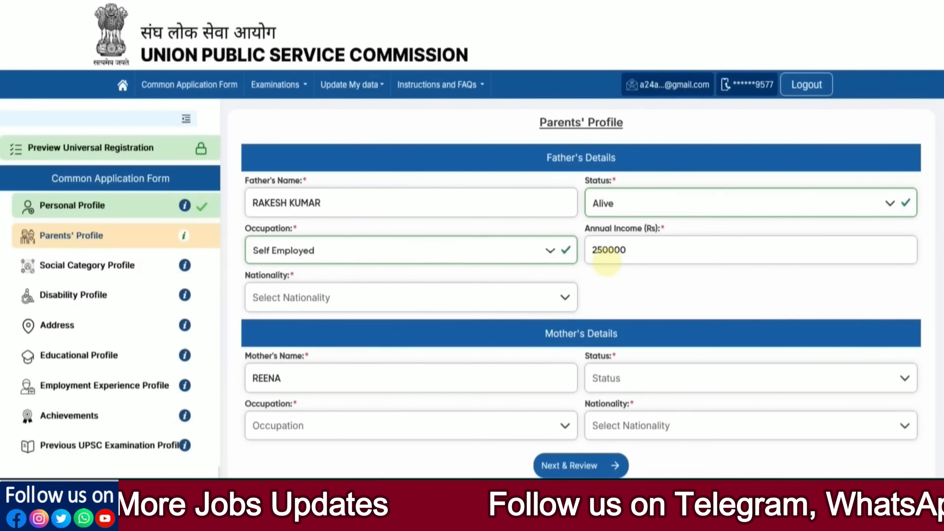
# Set the father's nationality to Citizen of India, home state Rajasthan and district Alwar.
pyautogui.click(390, 294)
pyautogui.click(359, 325)
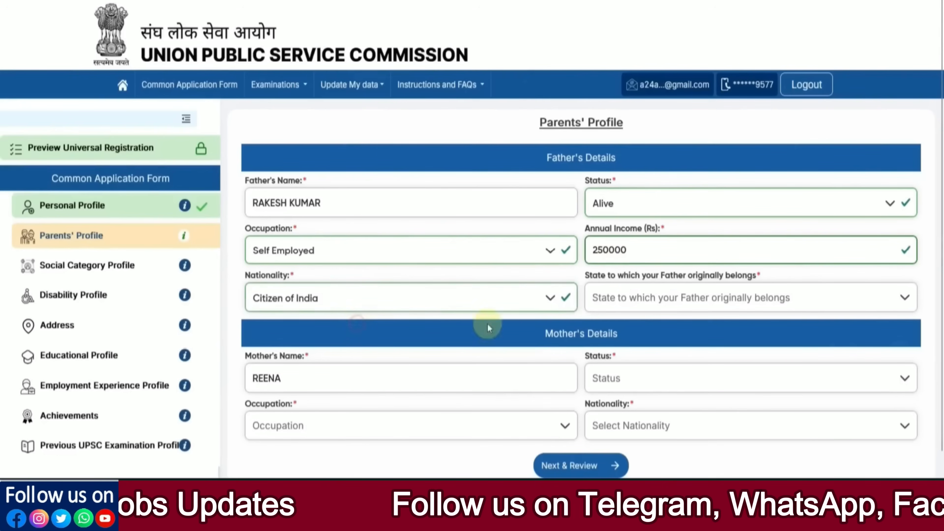
pyautogui.click(649, 298)
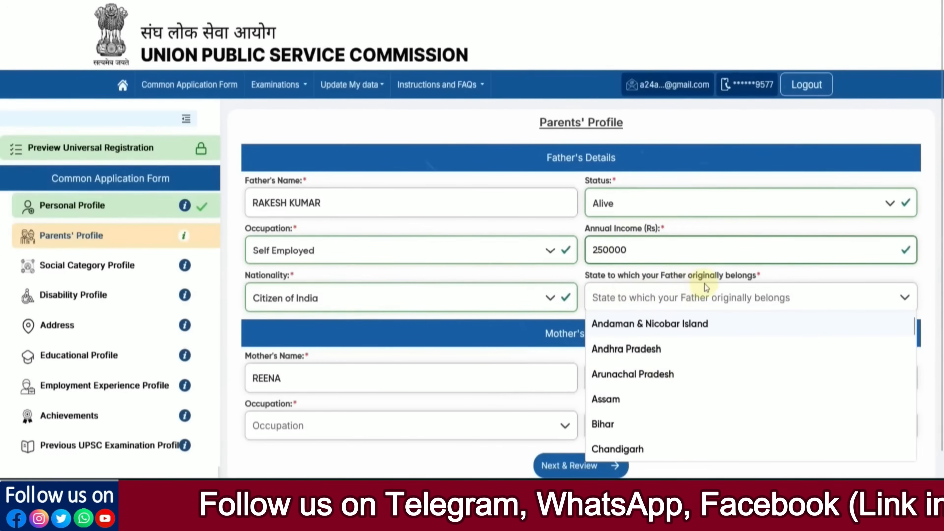
pyautogui.scroll(-10, 649, 393)
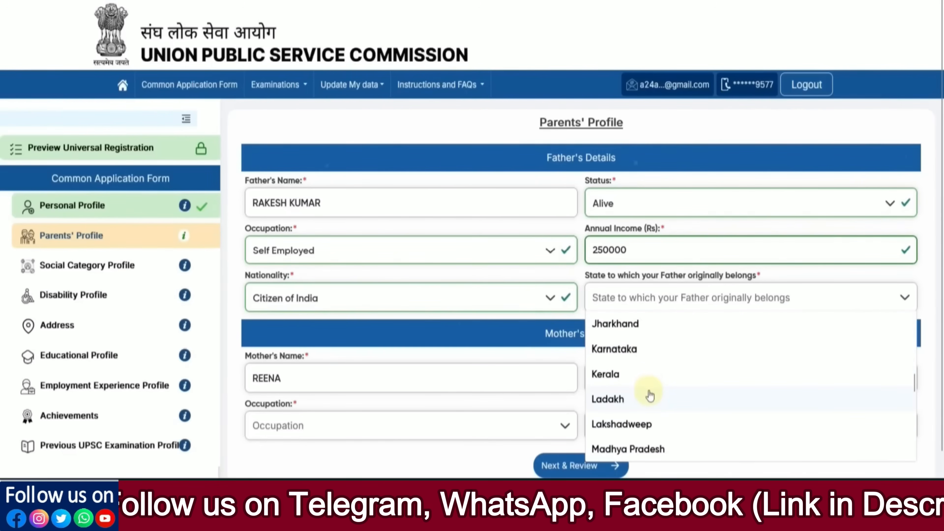
pyautogui.scroll(-8, 650, 395)
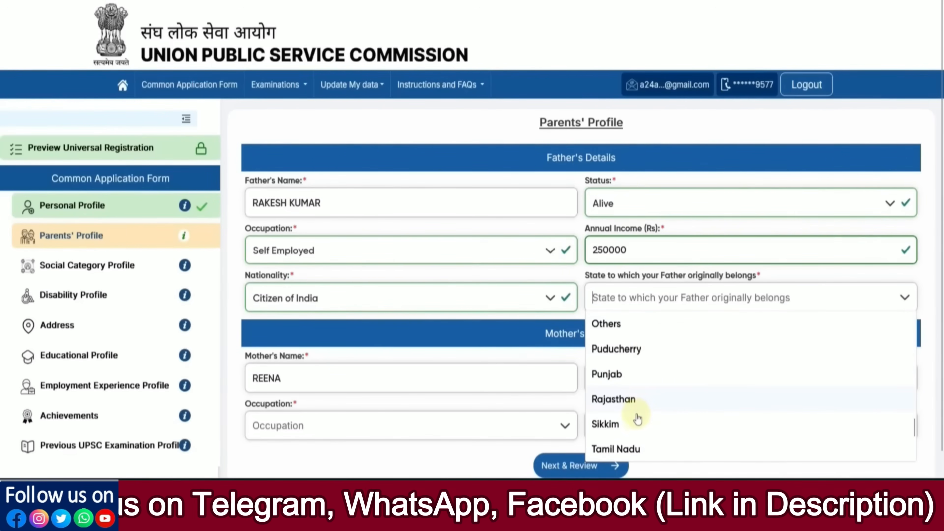
pyautogui.click(627, 397)
pyautogui.click(428, 356)
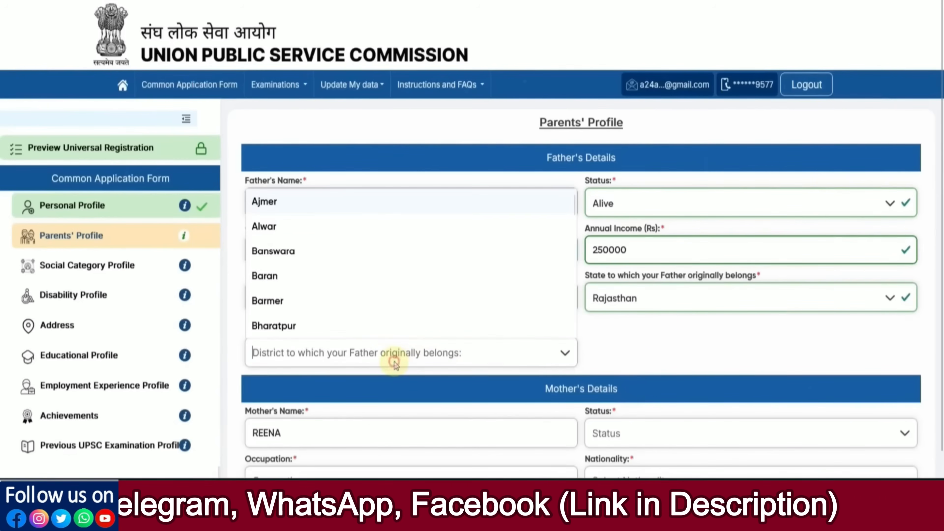
pyautogui.click(289, 226)
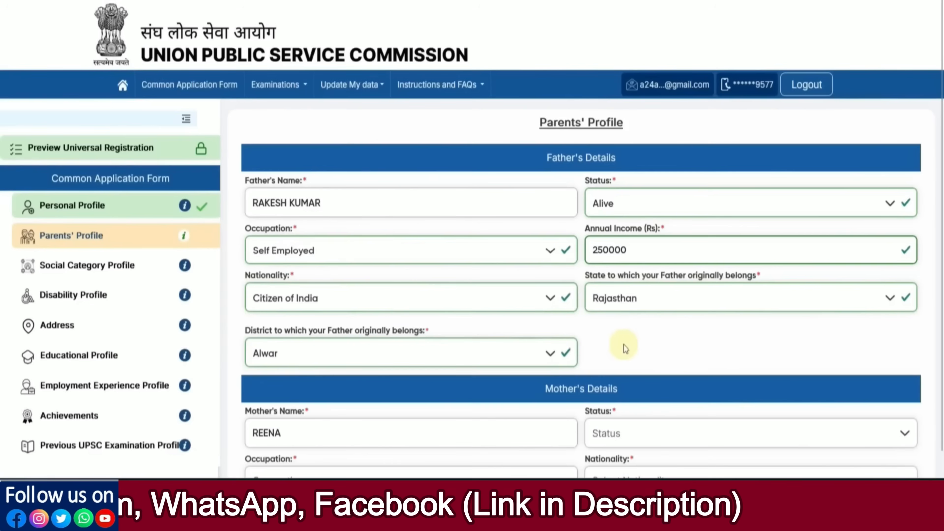
pyautogui.scroll(-1, 625, 348)
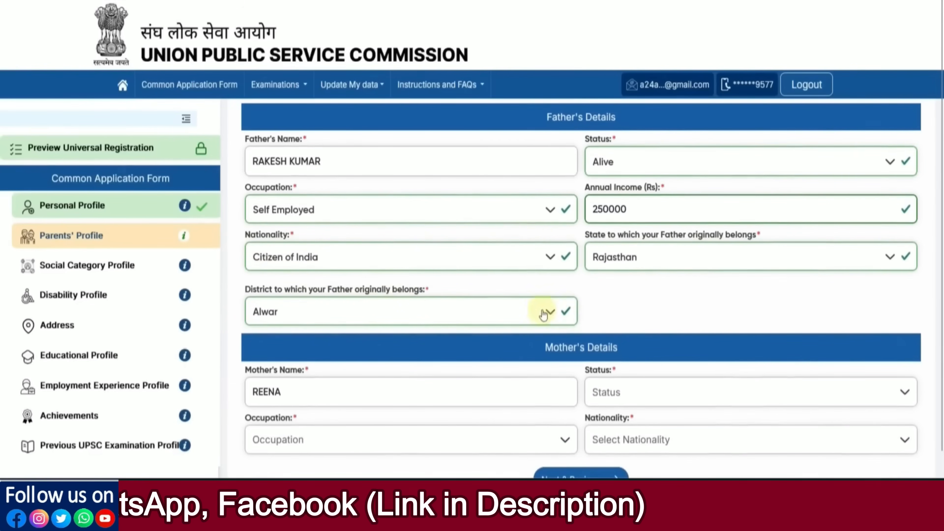
pyautogui.scroll(-1, 702, 316)
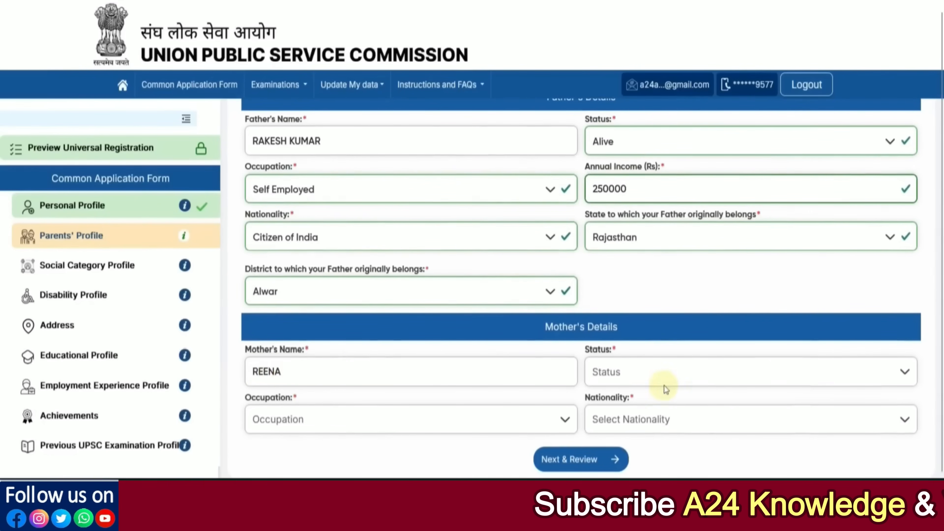
# Mark the mother as Alive with occupation Others and annual income 0.
pyautogui.click(648, 376)
pyautogui.click(624, 397)
pyautogui.scroll(-1, 685, 379)
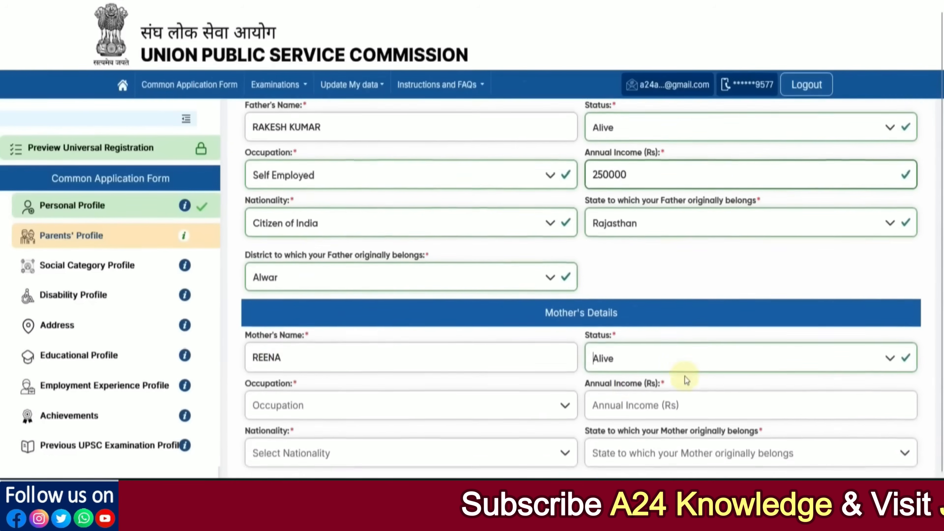
pyautogui.click(288, 387)
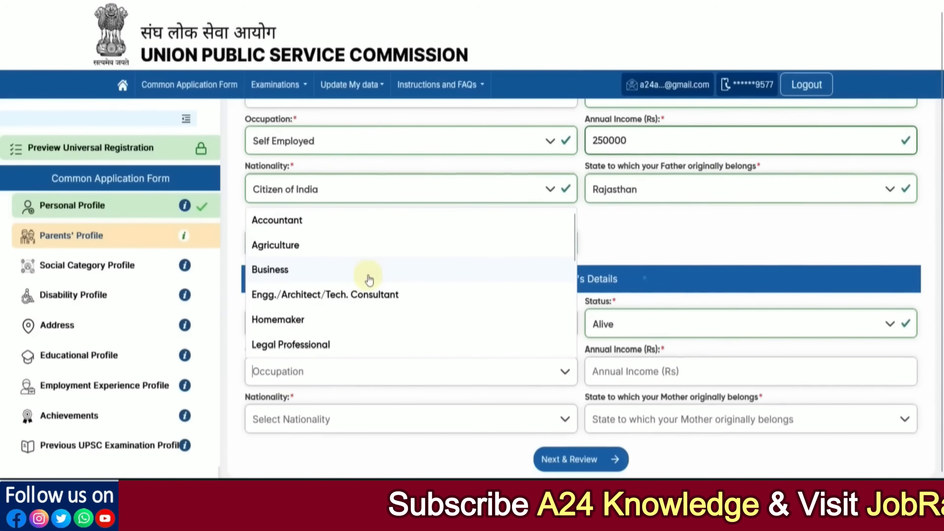
pyautogui.scroll(-3, 369, 277)
pyautogui.moveTo(576, 342); pyautogui.dragTo(557, 299)
pyautogui.click(266, 280)
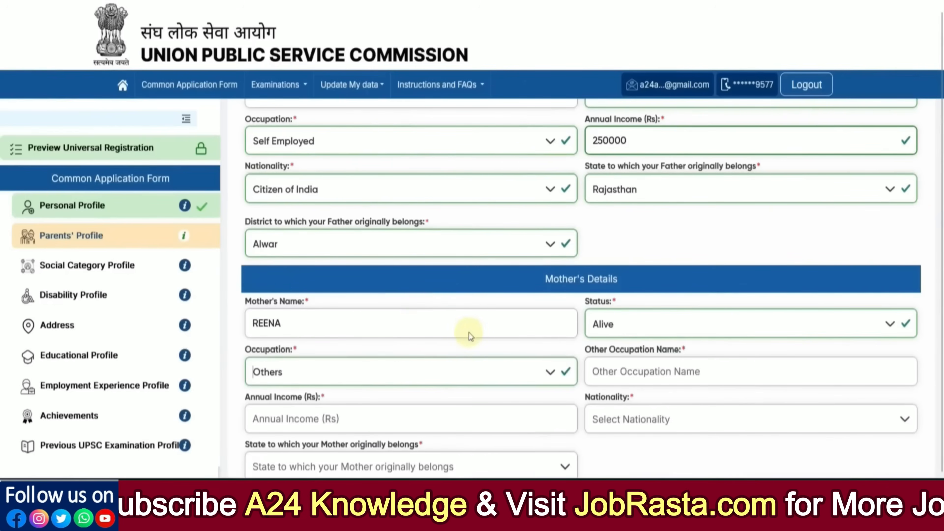
pyautogui.scroll(-1, 469, 333)
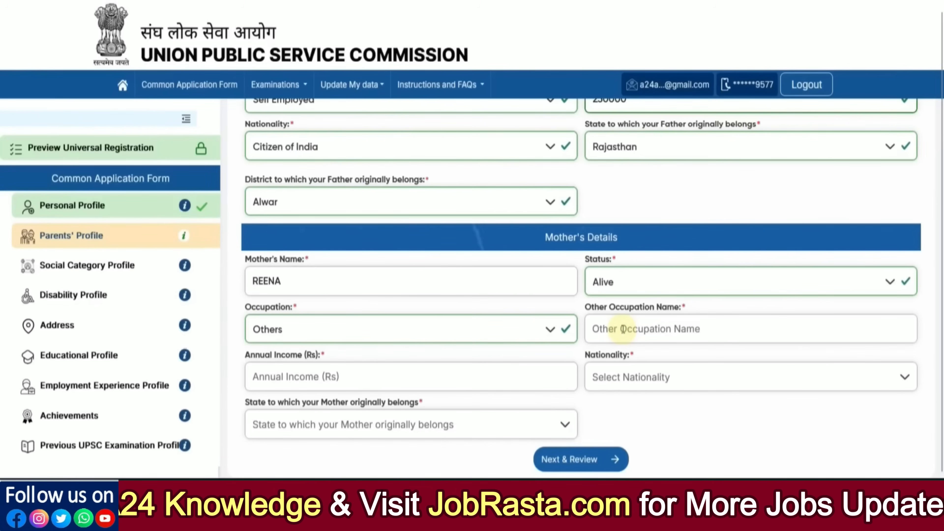
pyautogui.click(294, 377)
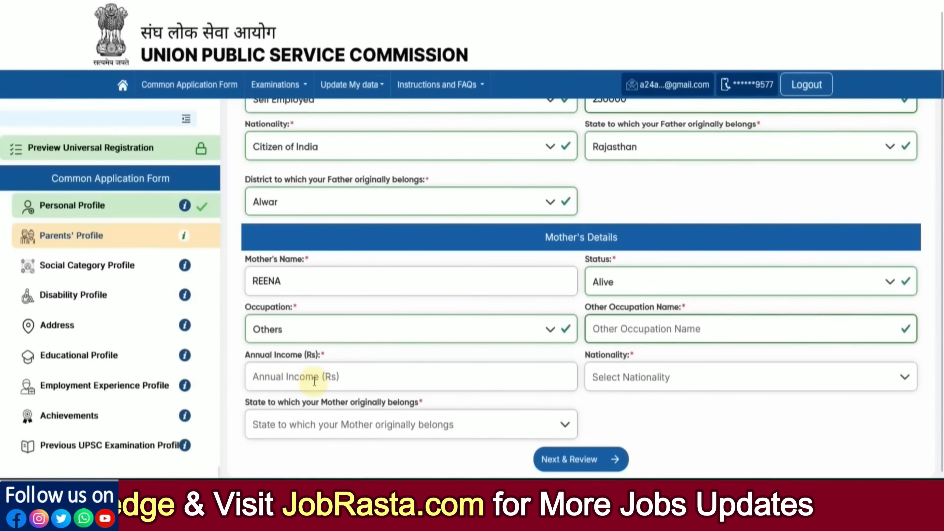
pyautogui.write('0')
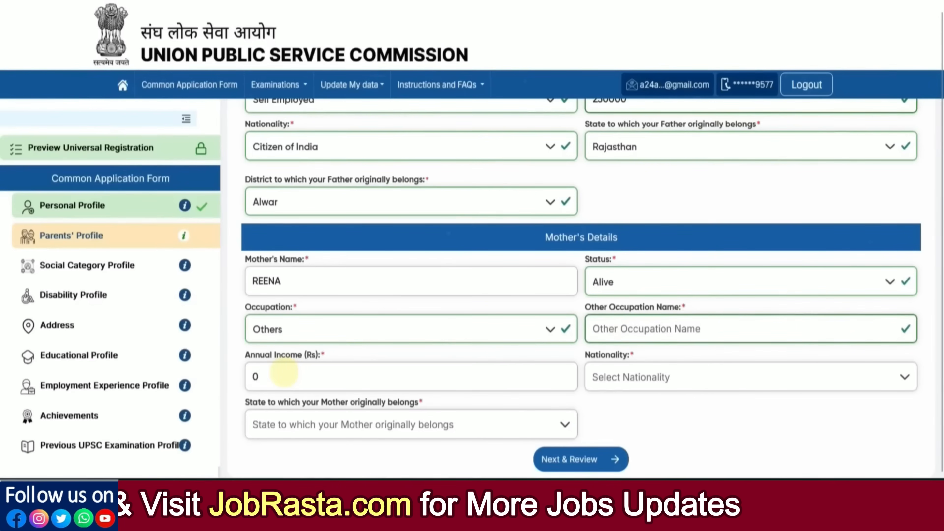
pyautogui.click(591, 418)
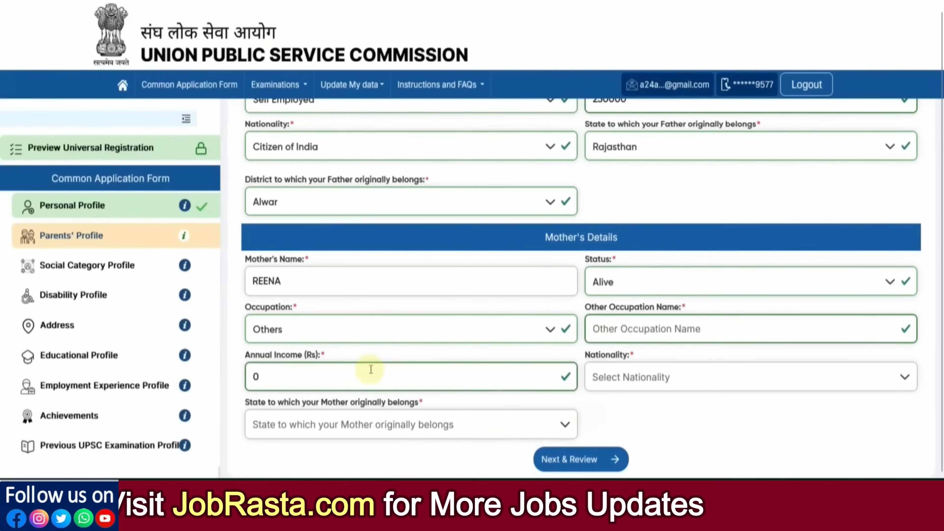
# Set the mother's nationality to Citizen of India, state Uttar Pradesh, district Agra.
pyautogui.click(632, 369)
pyautogui.click(618, 223)
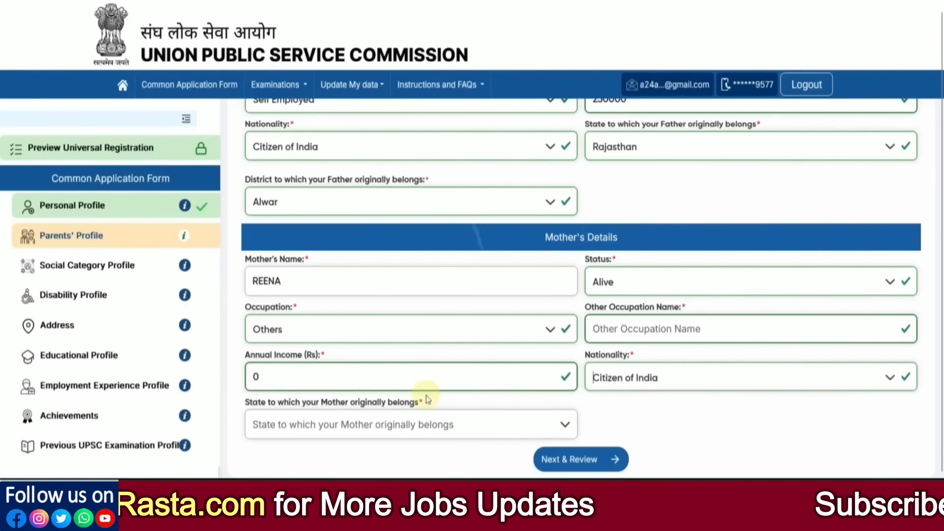
pyautogui.click(392, 424)
pyautogui.scroll(-15, 376, 372)
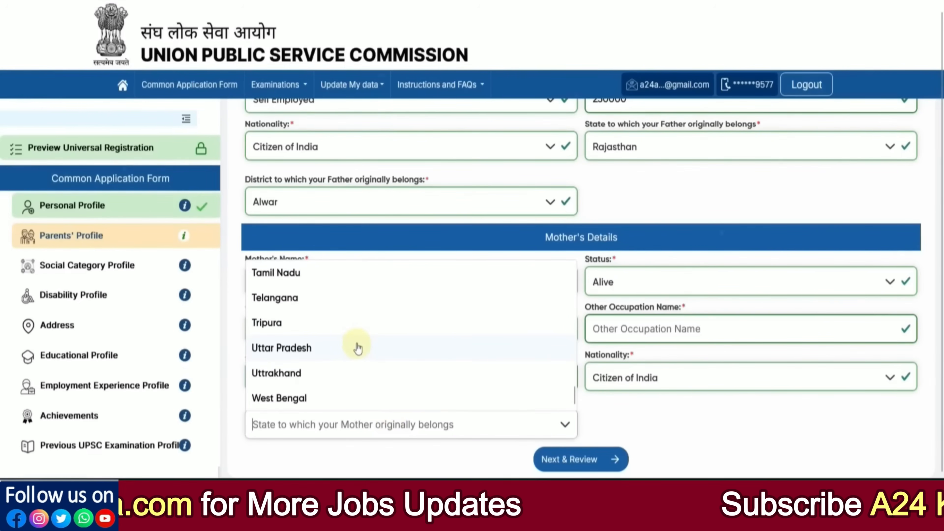
pyautogui.click(348, 350)
pyautogui.click(631, 432)
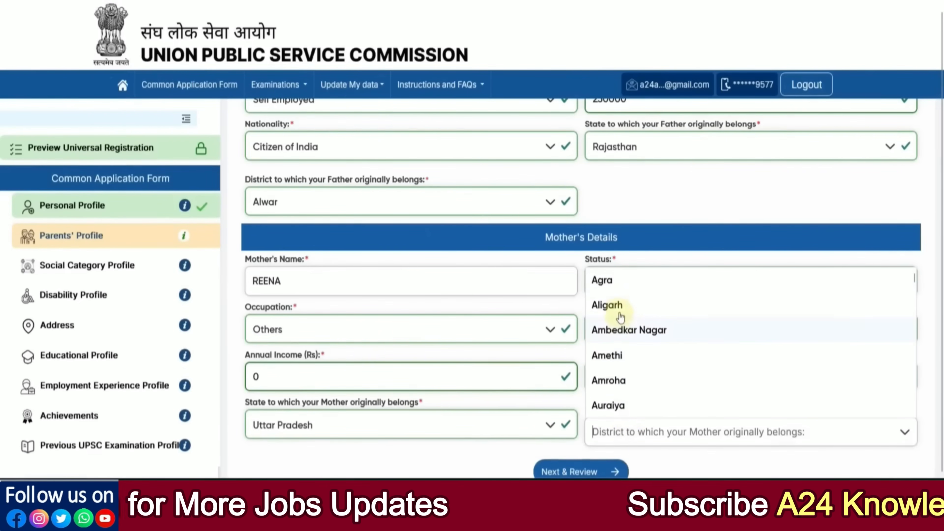
pyautogui.click(613, 294)
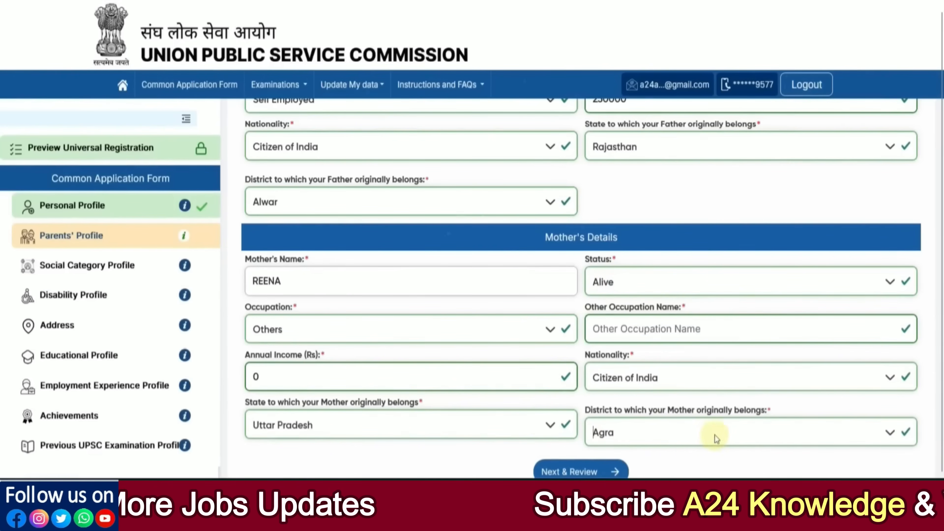
pyautogui.scroll(-1, 729, 424)
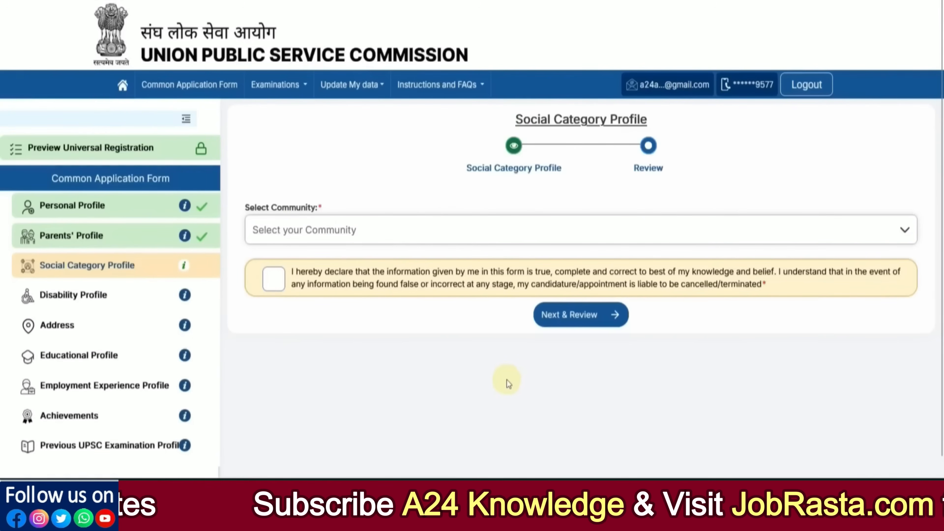
# Choose OBC as the community in the Social Category Profile, after trying SC and ST.
pyautogui.click(286, 235)
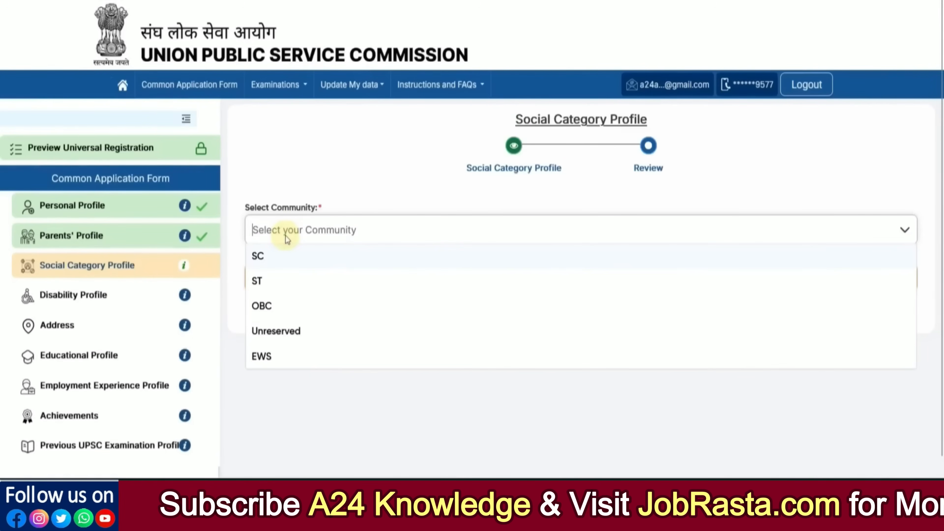
pyautogui.click(277, 257)
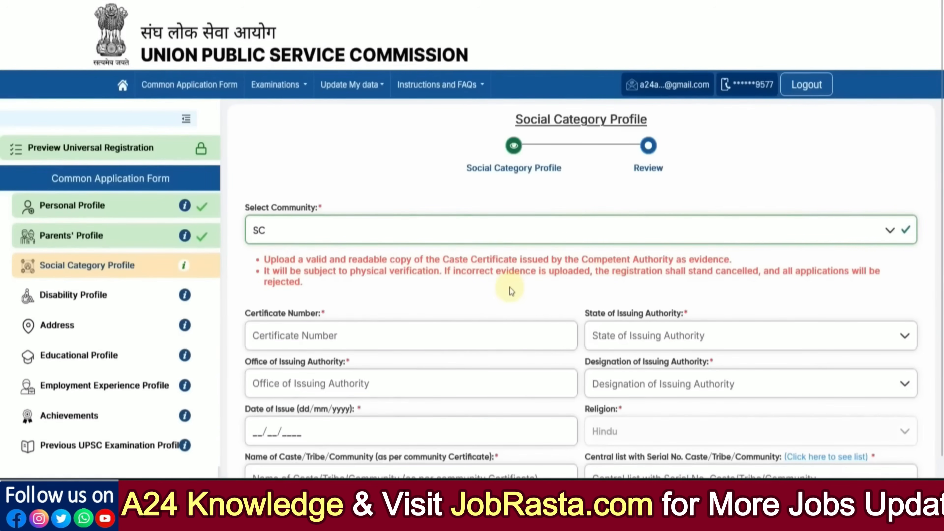
pyautogui.scroll(-5, 510, 287)
pyautogui.scroll(4, 517, 395)
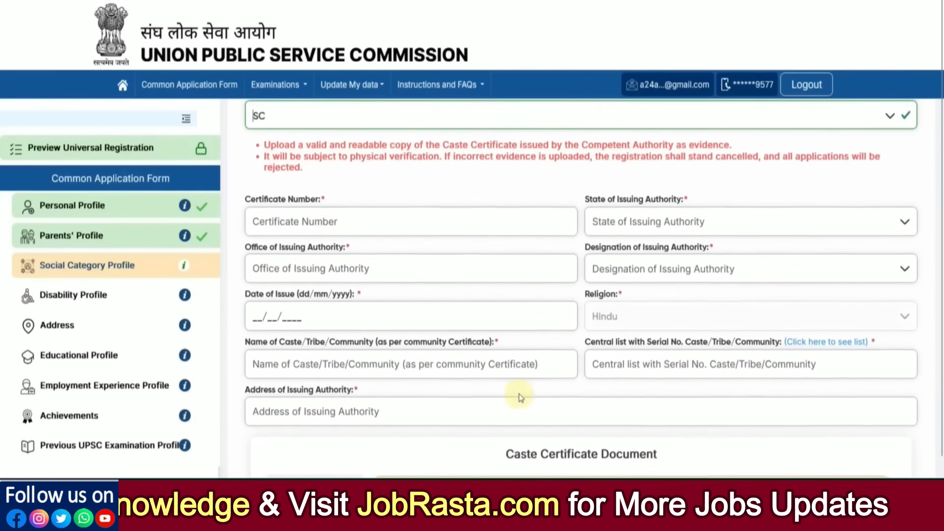
pyautogui.click(307, 161)
pyautogui.click(295, 205)
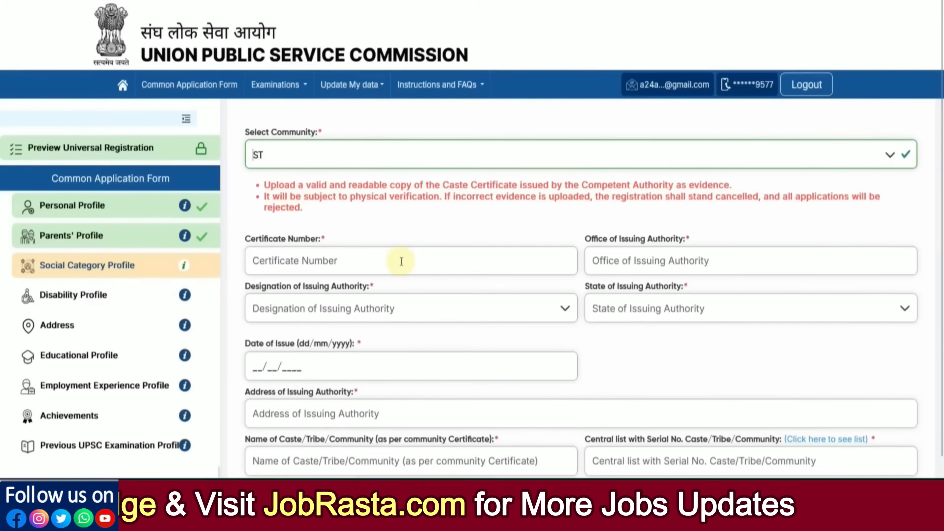
pyautogui.scroll(-2, 628, 297)
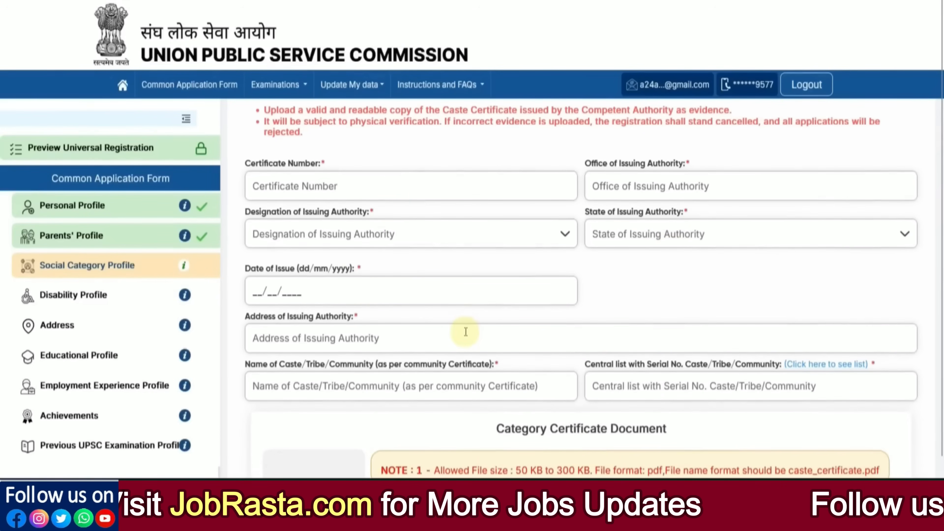
pyautogui.scroll(2, 464, 331)
pyautogui.click(290, 154)
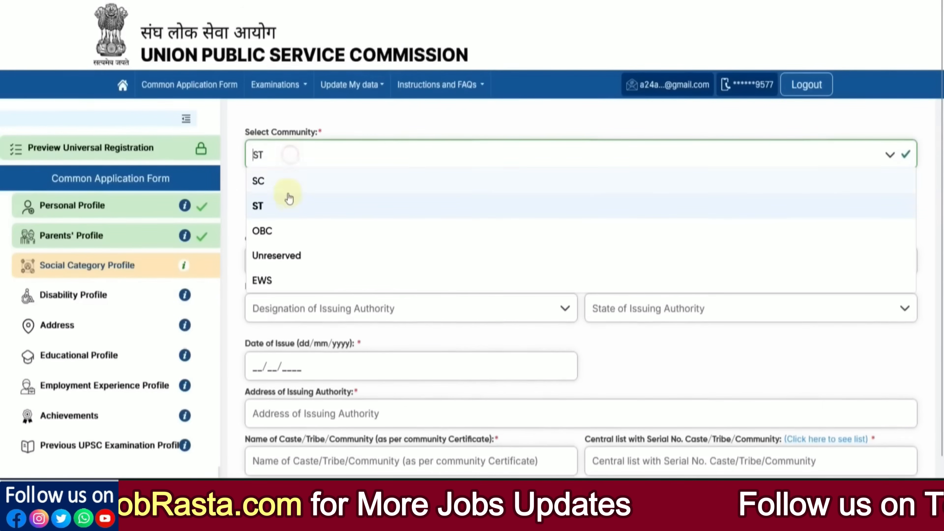
pyautogui.click(290, 230)
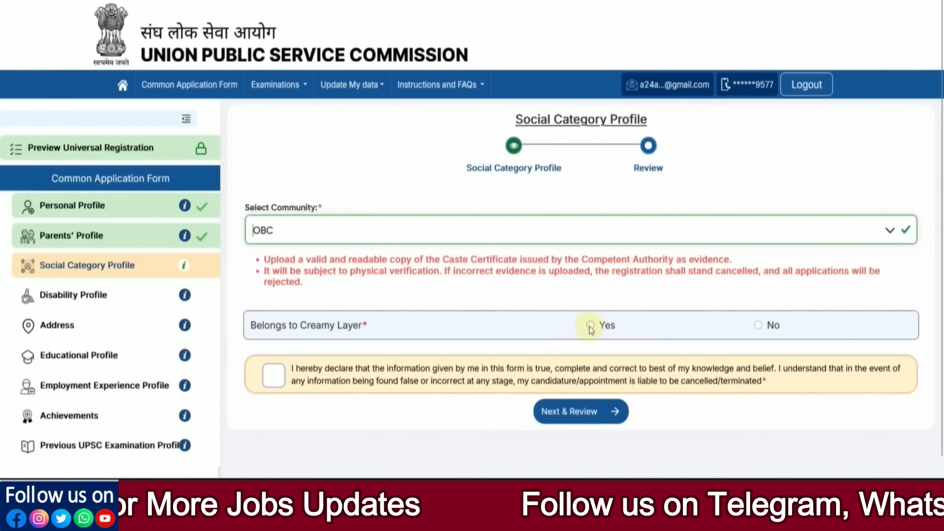
# Answer No for creamy layer, enter the certificate number, and set issuing authority designation to Collector.
pyautogui.click(759, 326)
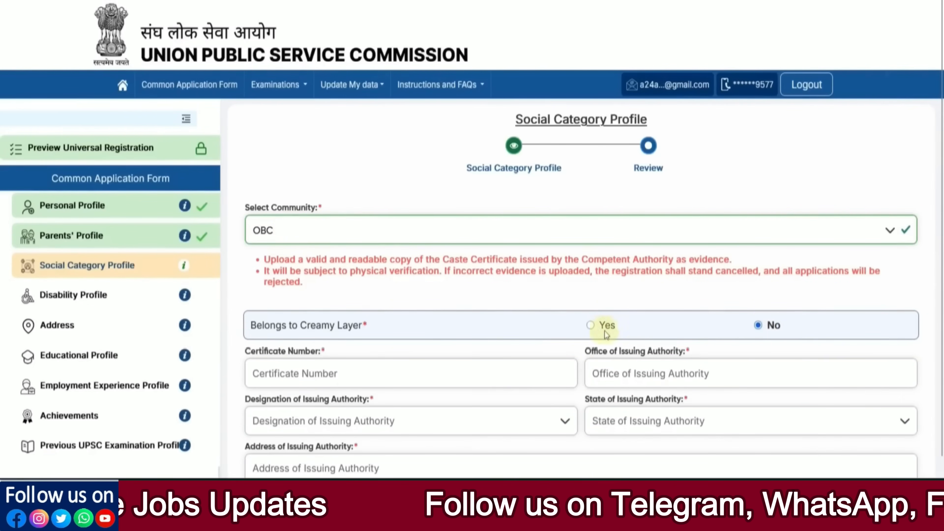
pyautogui.scroll(-4, 697, 333)
pyautogui.click(303, 221)
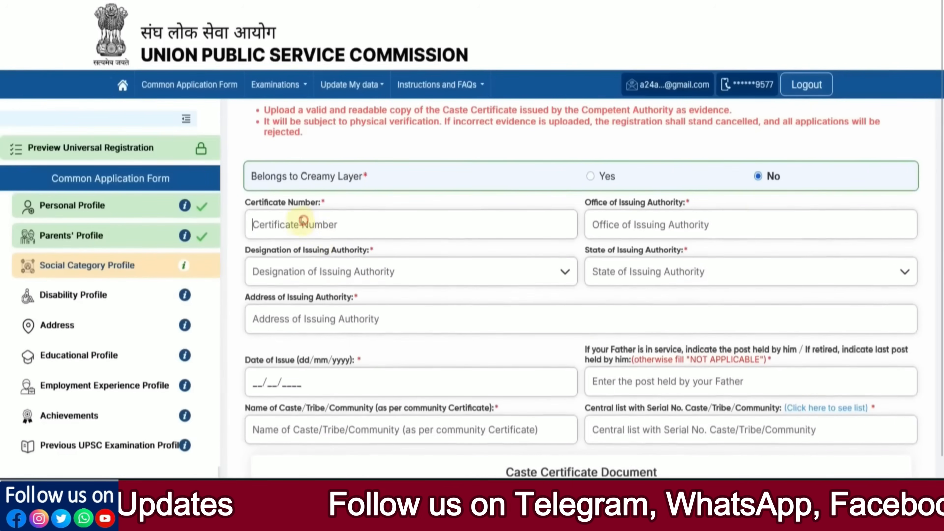
pyautogui.click(627, 231)
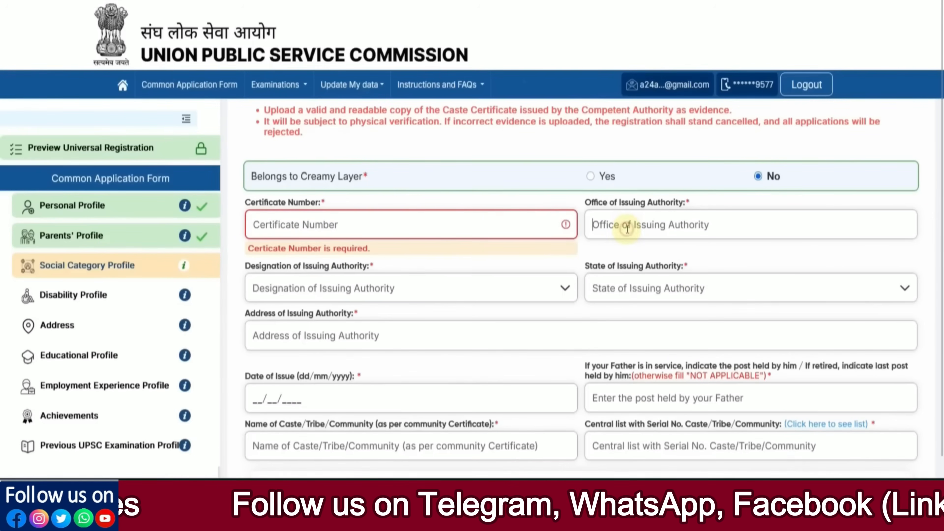
pyautogui.click(287, 226)
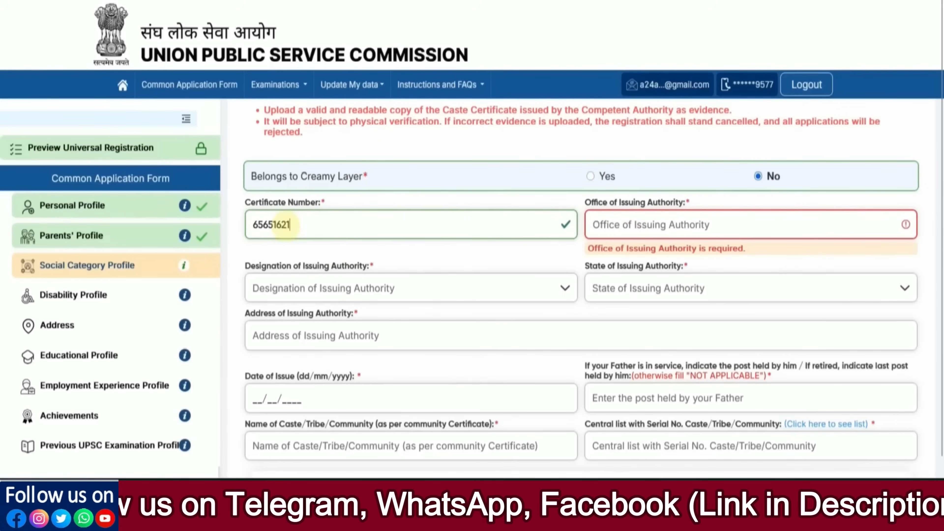
pyautogui.click(568, 264)
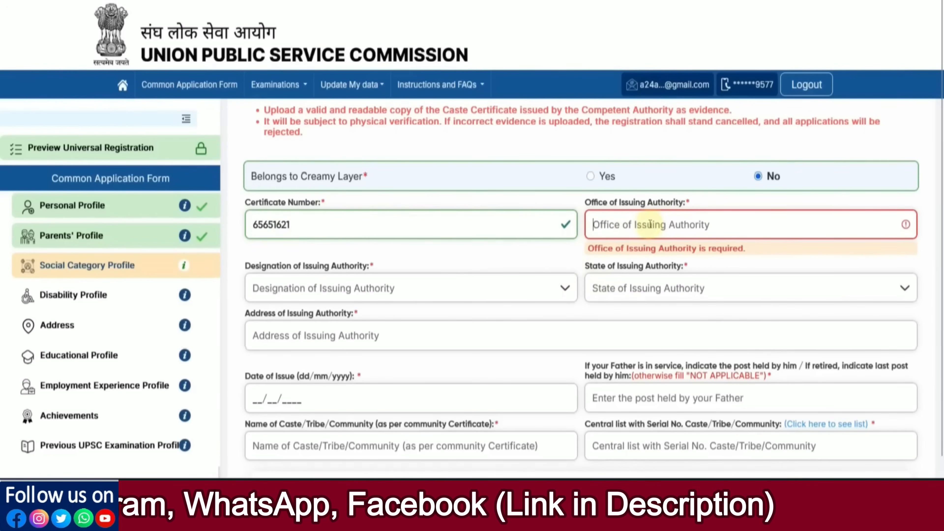
pyautogui.click(377, 289)
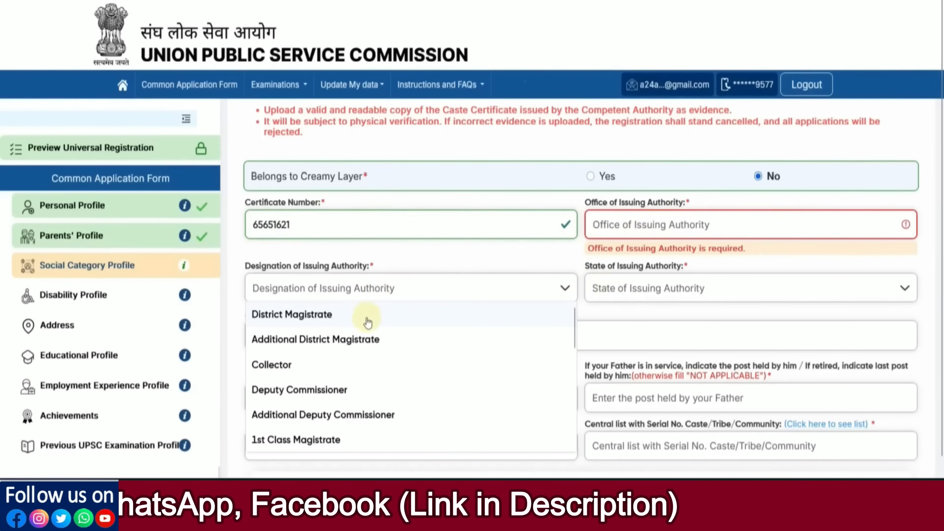
pyautogui.click(338, 365)
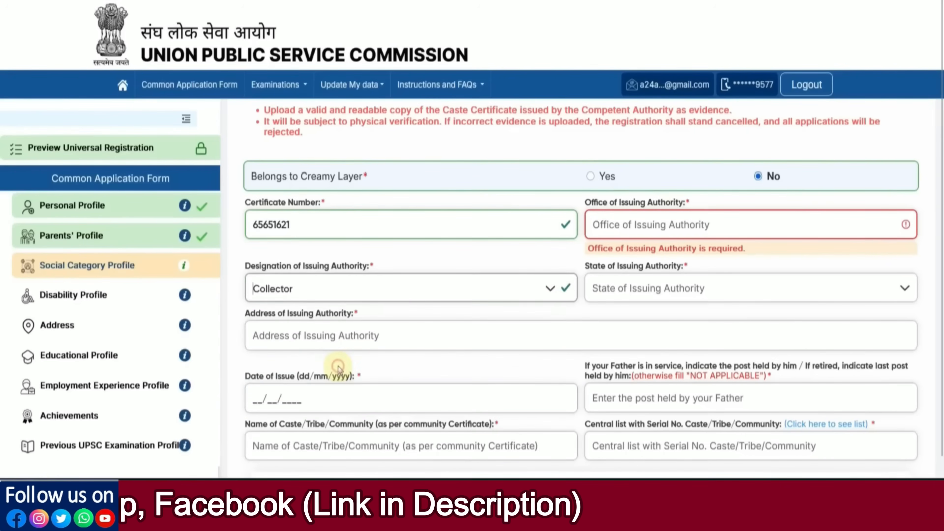
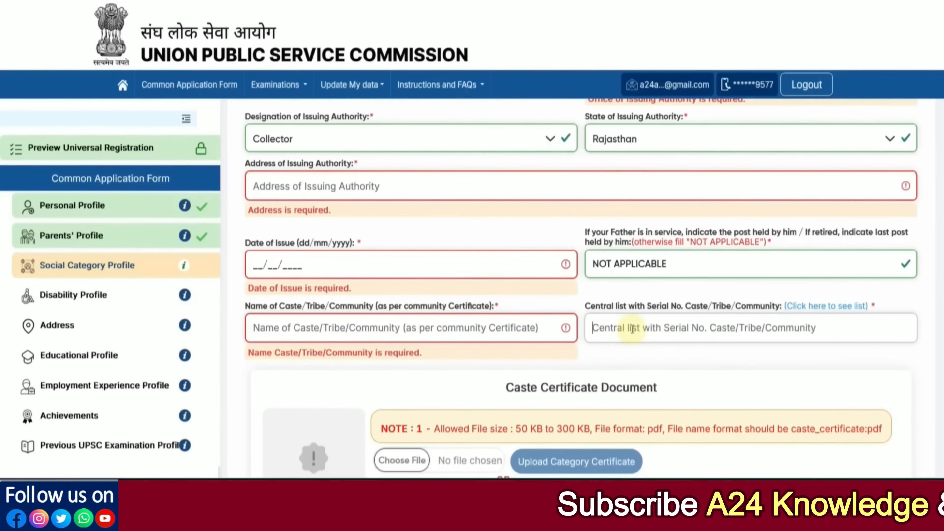
pyautogui.click(816, 307)
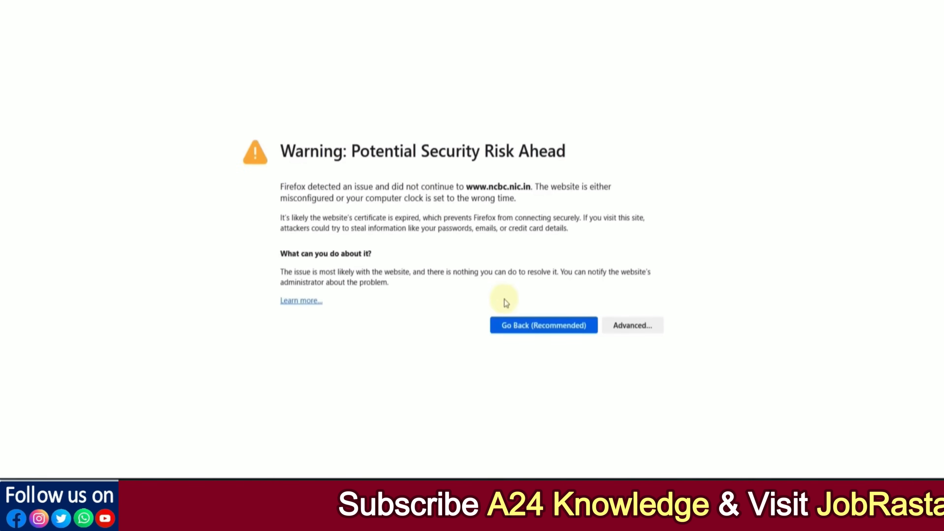
pyautogui.click(625, 333)
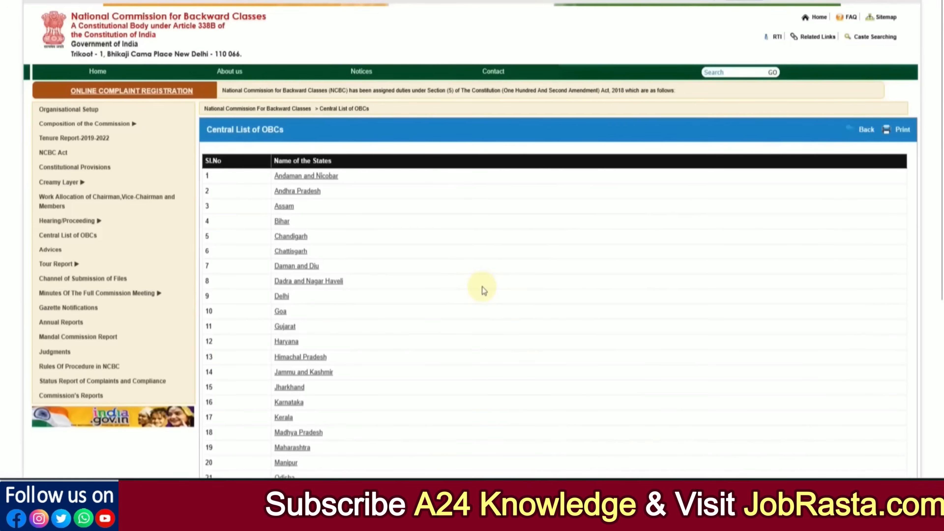
pyautogui.scroll(-1, 390, 238)
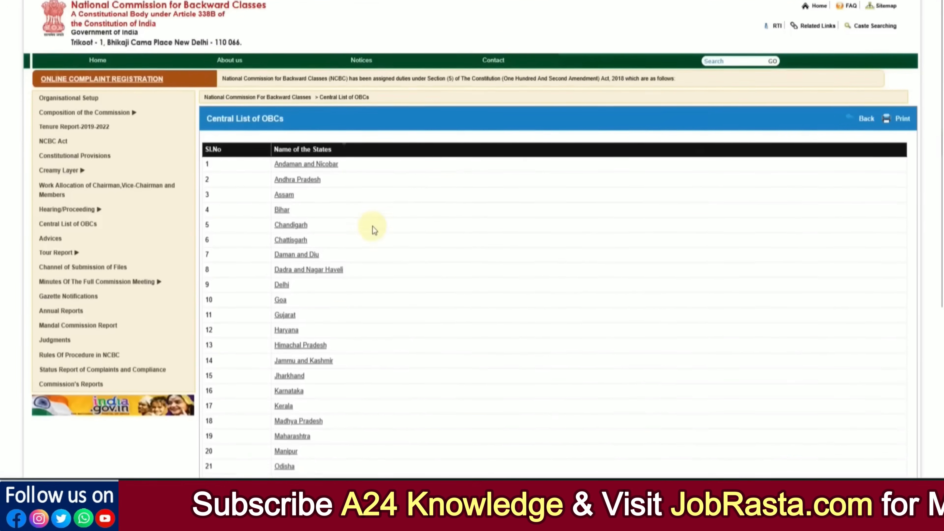
pyautogui.scroll(-5, 373, 225)
pyautogui.click(300, 312)
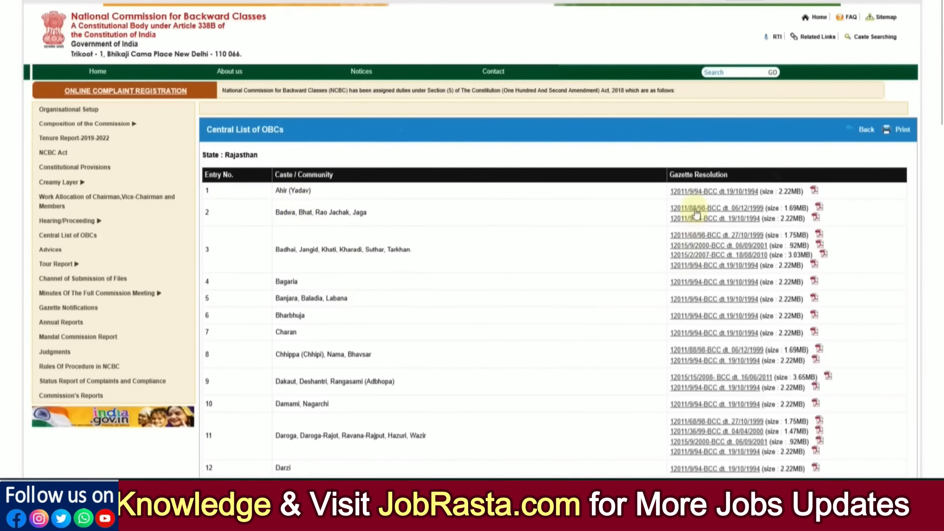
pyautogui.scroll(-8, 691, 262)
pyautogui.scroll(-12, 702, 278)
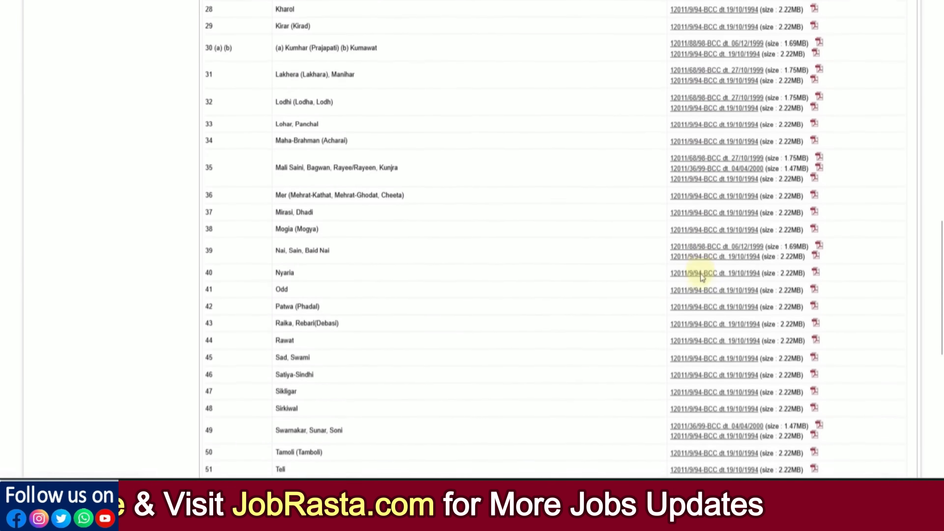
pyautogui.scroll(-3, 701, 278)
pyautogui.scroll(15, 704, 268)
pyautogui.scroll(4, 705, 262)
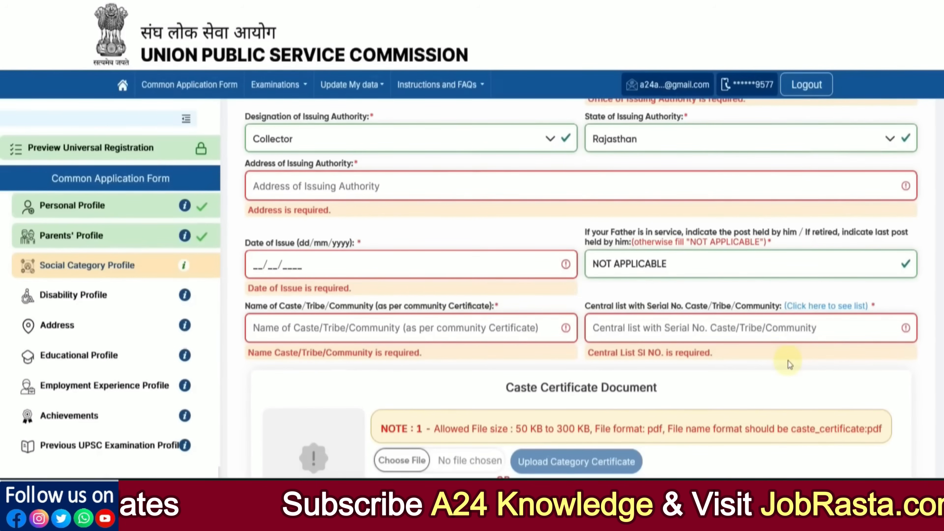
# Dismiss the file-name warning and rename the cast_certificate PDF to caste_certificate.
pyautogui.scroll(-4, 723, 346)
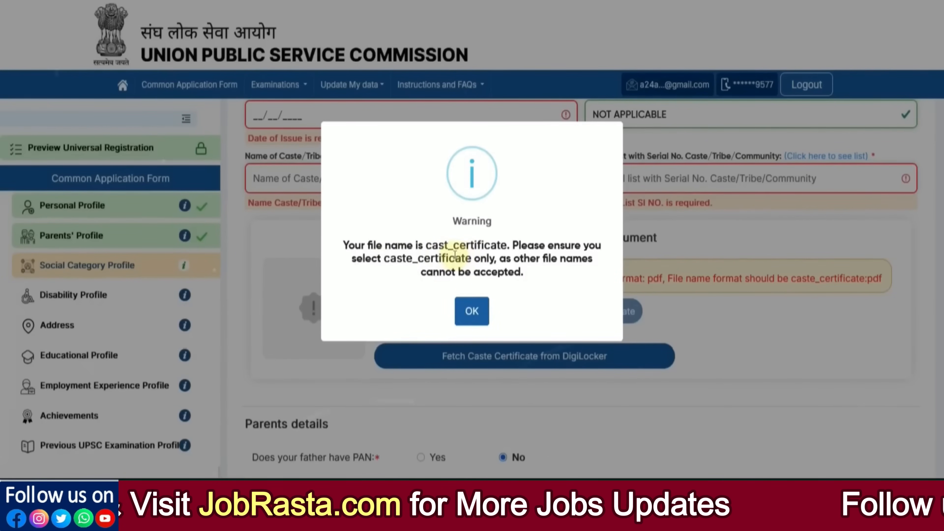
pyautogui.click(470, 311)
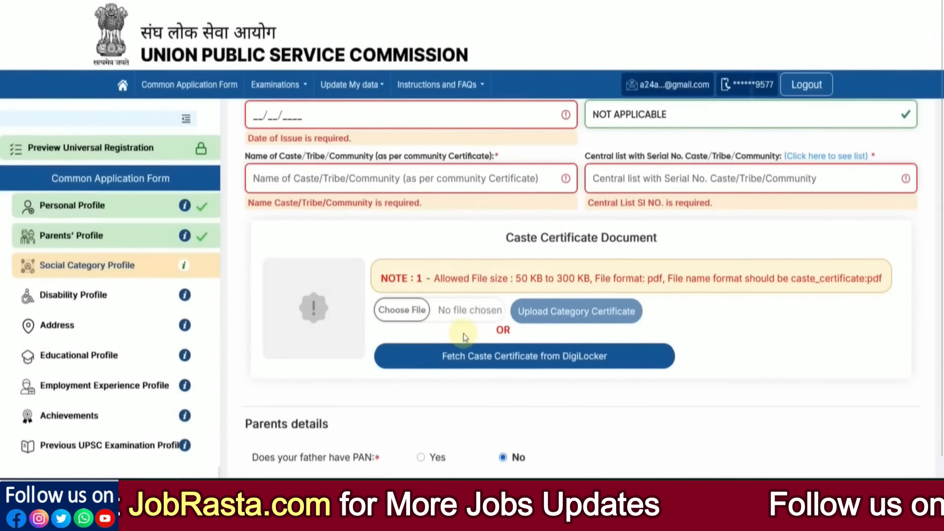
pyautogui.click(415, 314)
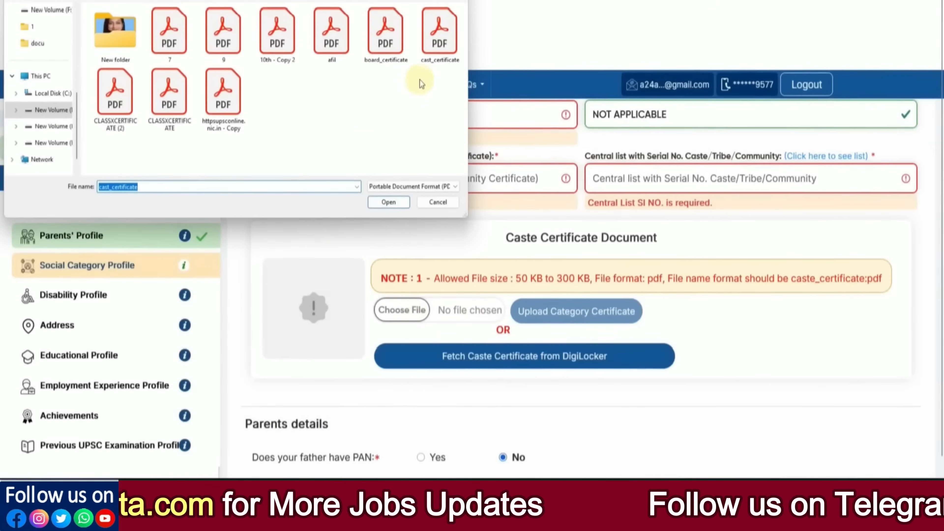
pyautogui.click(438, 61)
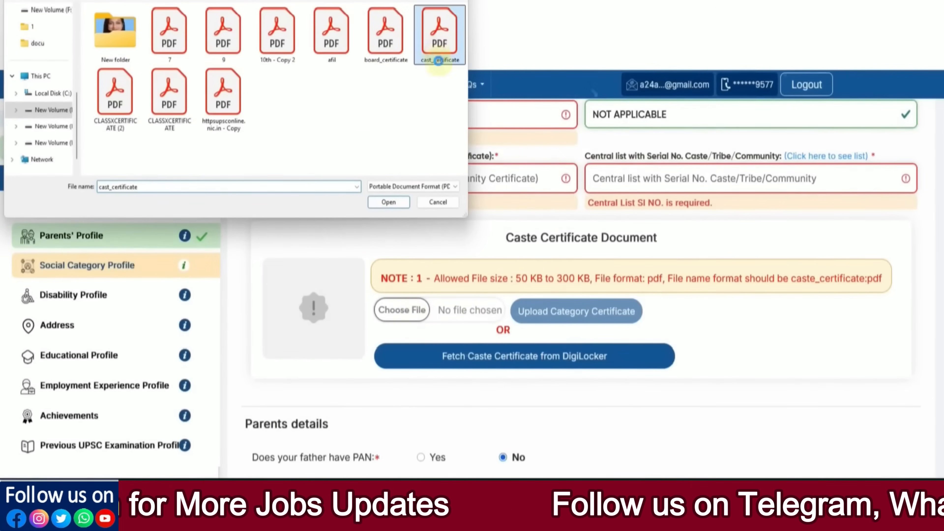
pyautogui.rightClick(439, 60)
pyautogui.click(453, 350)
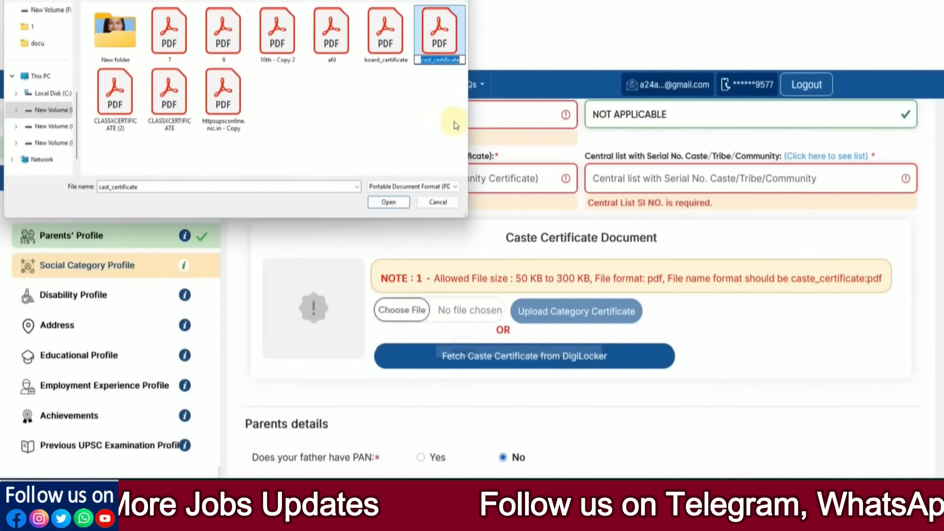
pyautogui.click(432, 62)
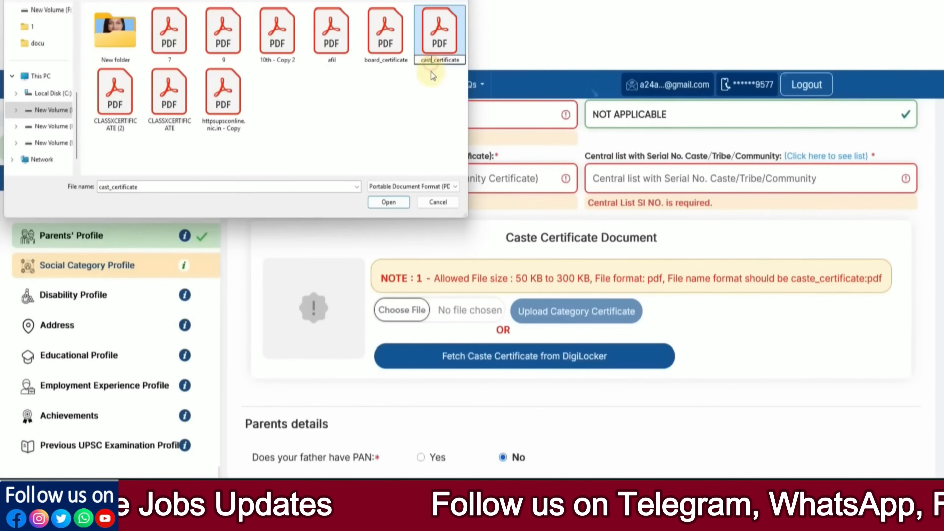
pyautogui.click(419, 87)
pyautogui.click(447, 62)
# Attach caste_certificate and upload it as the category certificate, confirming the upload.
pyautogui.doubleClick(440, 51)
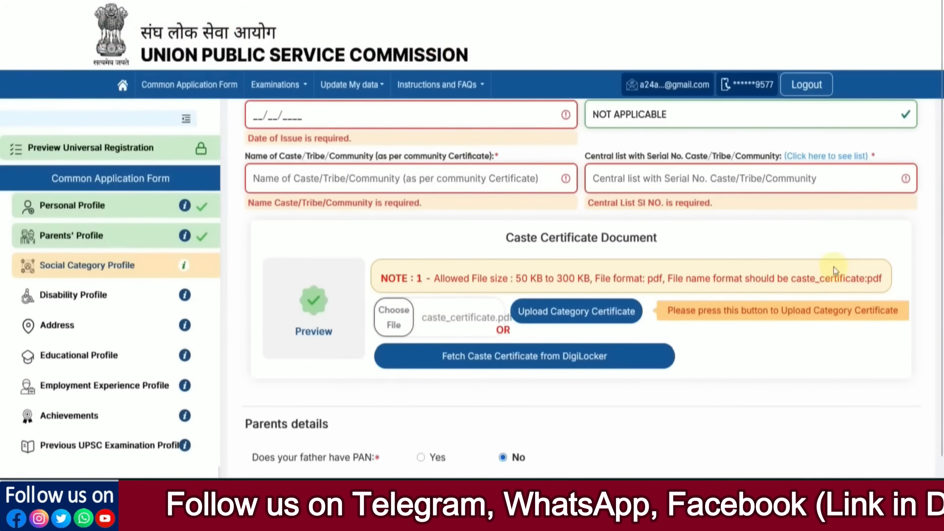
pyautogui.click(575, 320)
pyautogui.click(449, 285)
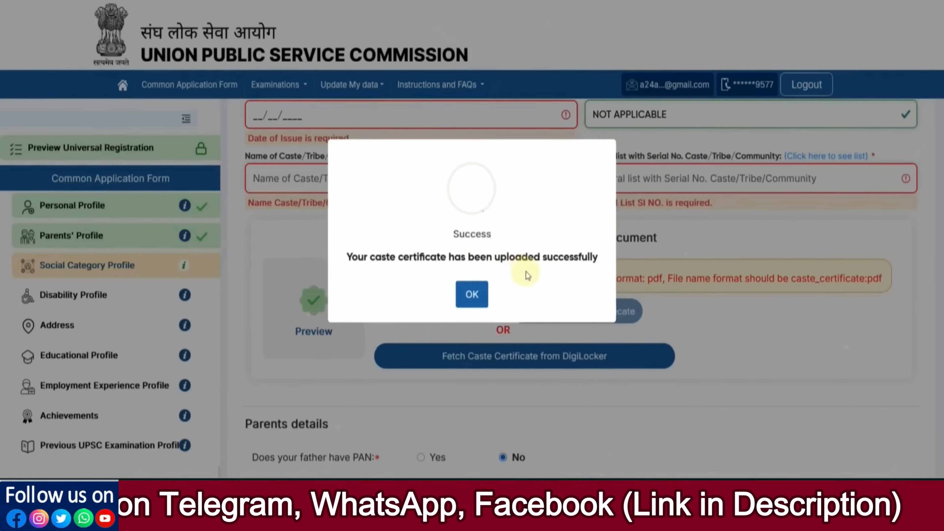
pyautogui.click(472, 294)
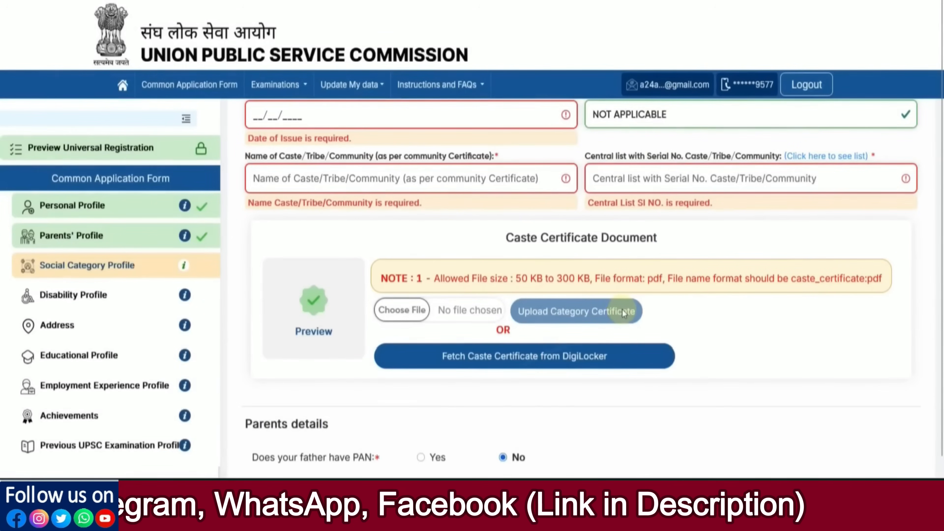
# Answer Yes to father's and mother's PAN and Aadhaar questions.
pyautogui.scroll(-2, 623, 311)
pyautogui.scroll(-3, 647, 331)
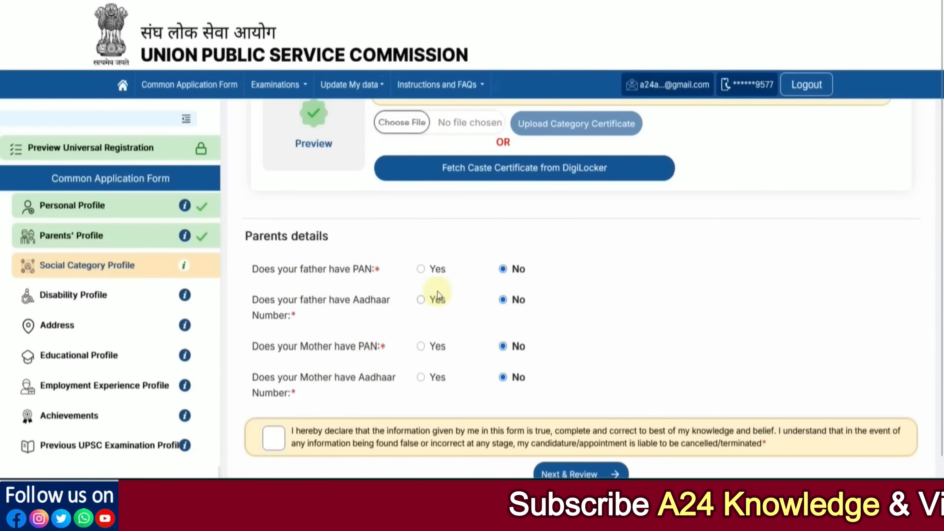
pyautogui.click(424, 271)
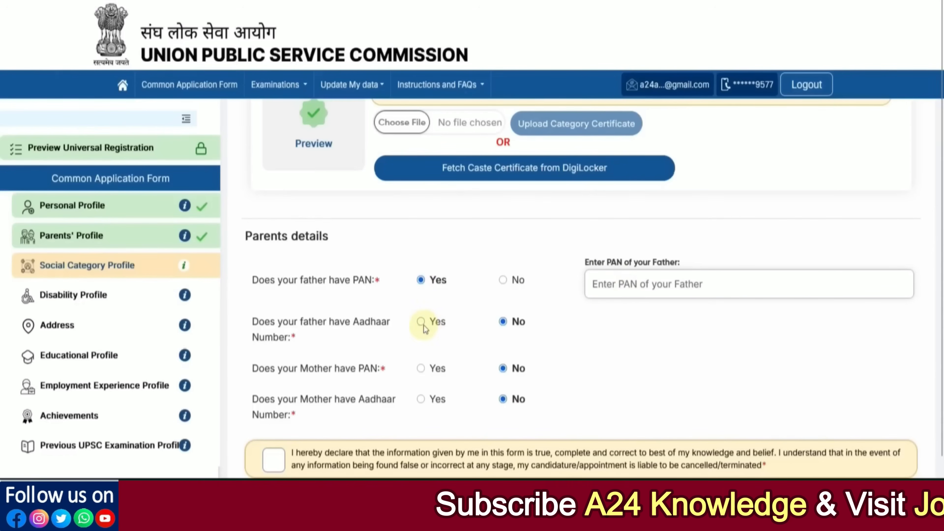
pyautogui.click(439, 327)
pyautogui.scroll(-1, 453, 359)
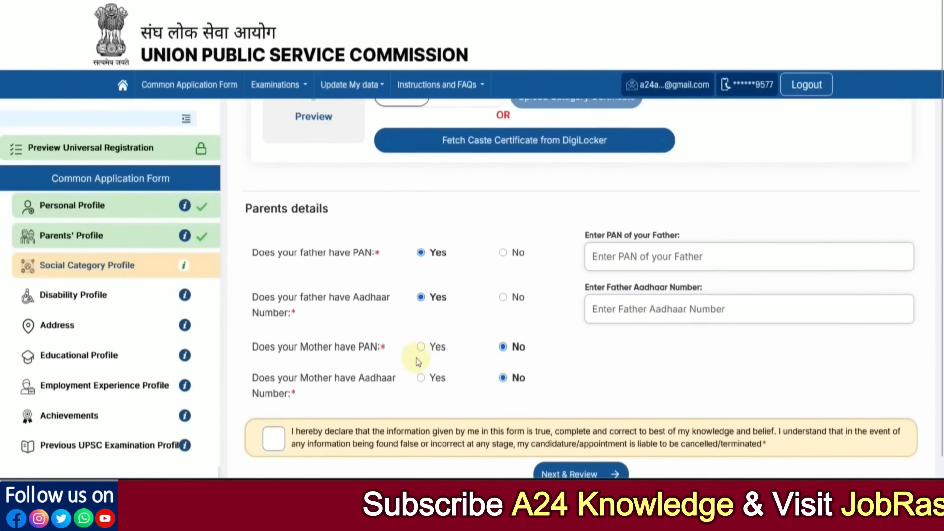
pyautogui.click(423, 347)
pyautogui.click(422, 402)
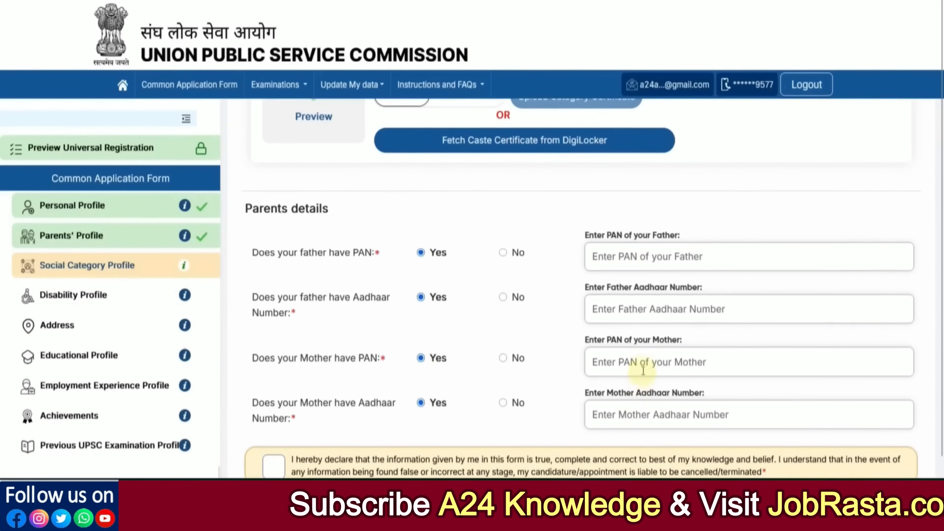
# Accept the declaration and save the Social Category details to continue.
pyautogui.scroll(-1, 651, 387)
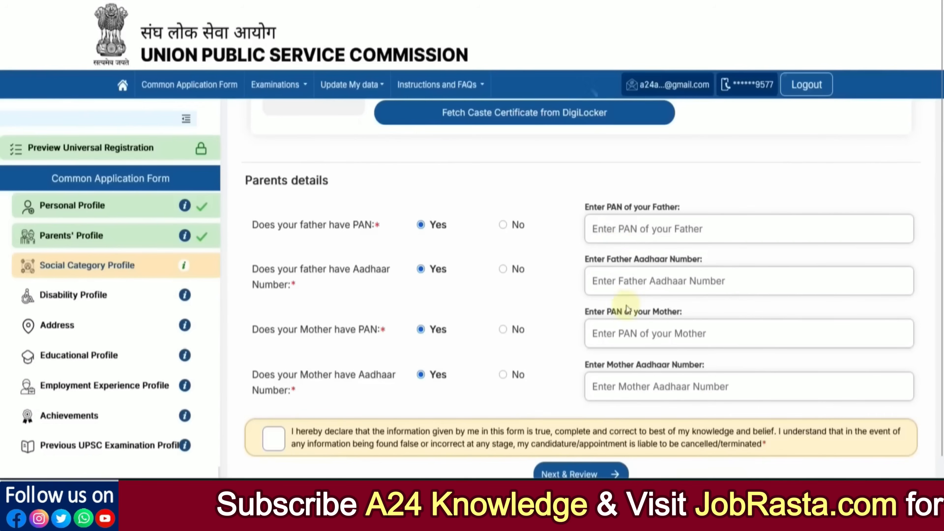
pyautogui.scroll(-1, 635, 354)
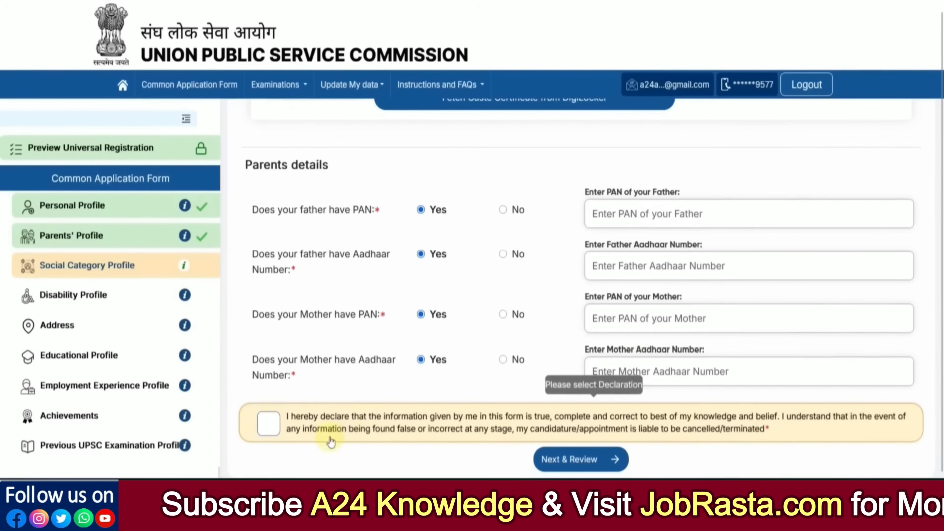
pyautogui.click(274, 431)
pyautogui.click(570, 467)
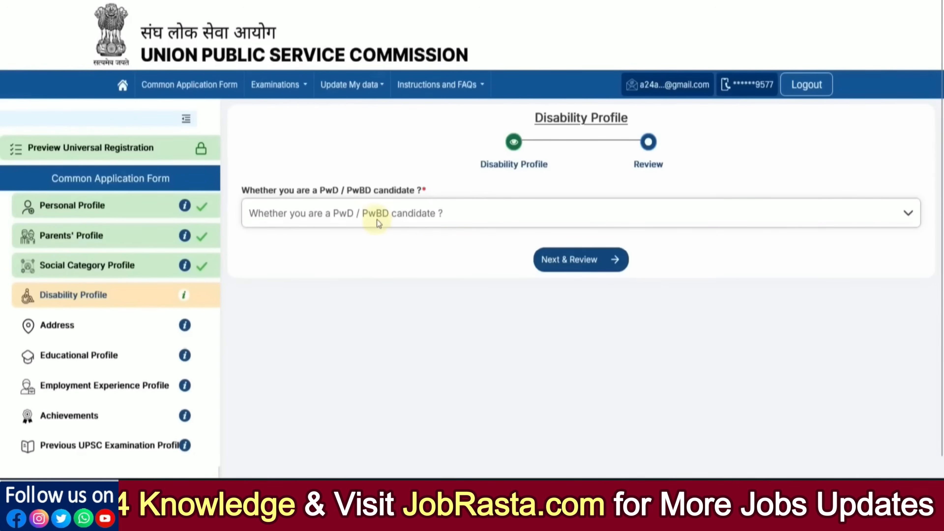
# Try answering Yes to PwD candidate and 40% or above disability, exploring the percentage fields.
pyautogui.click(377, 219)
pyautogui.click(326, 263)
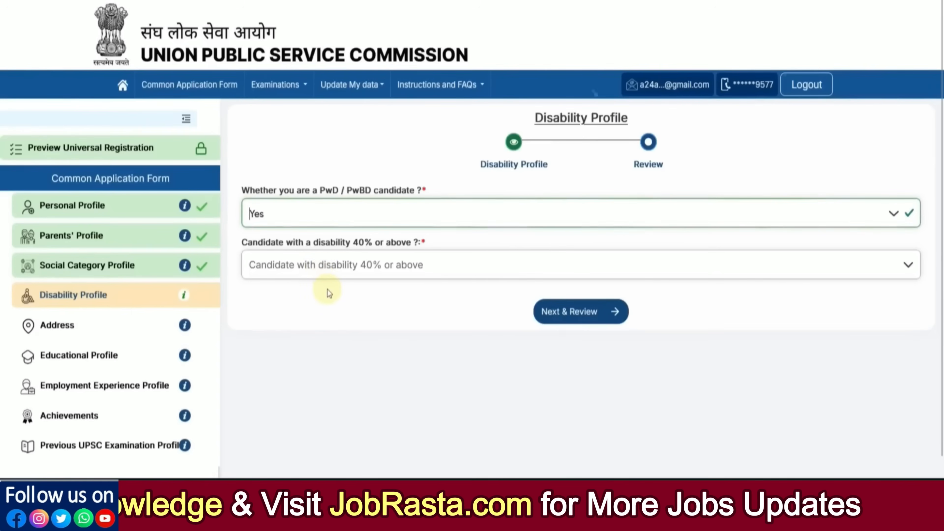
pyautogui.click(322, 267)
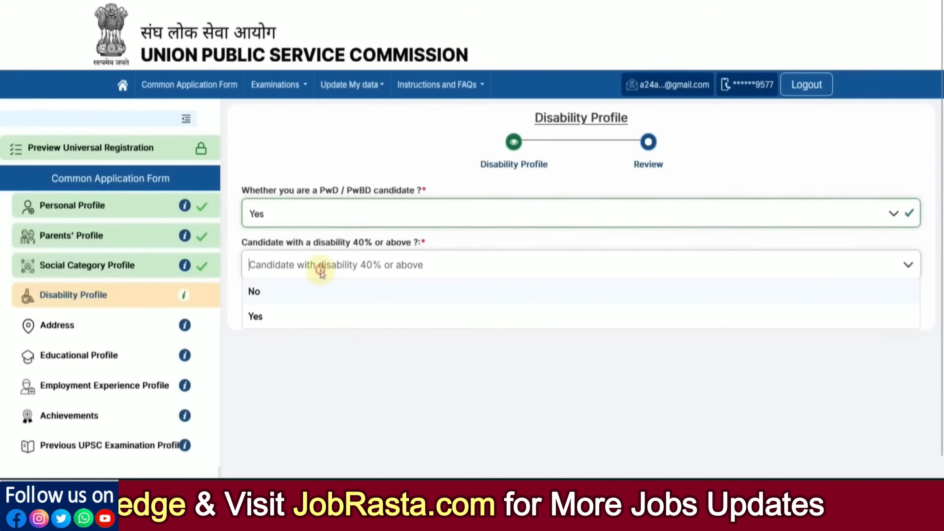
pyautogui.click(311, 320)
pyautogui.scroll(-2, 418, 343)
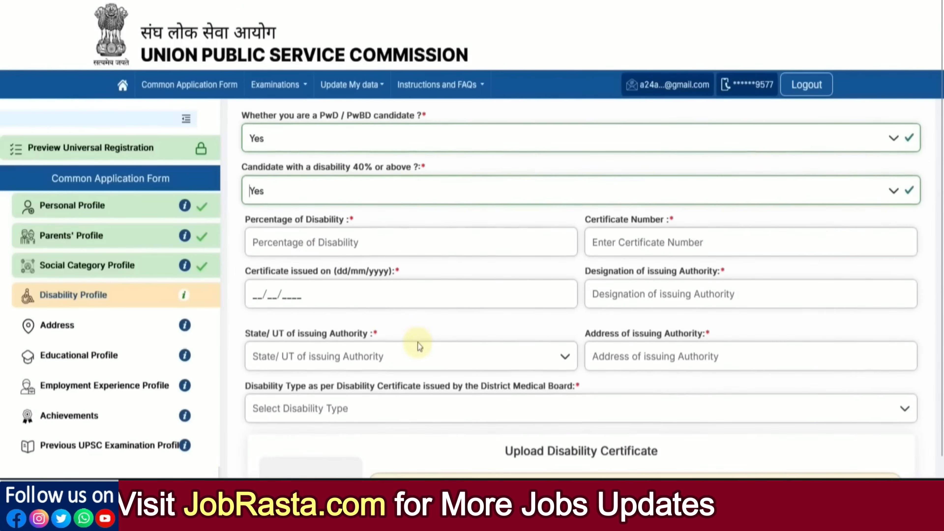
pyautogui.click(353, 253)
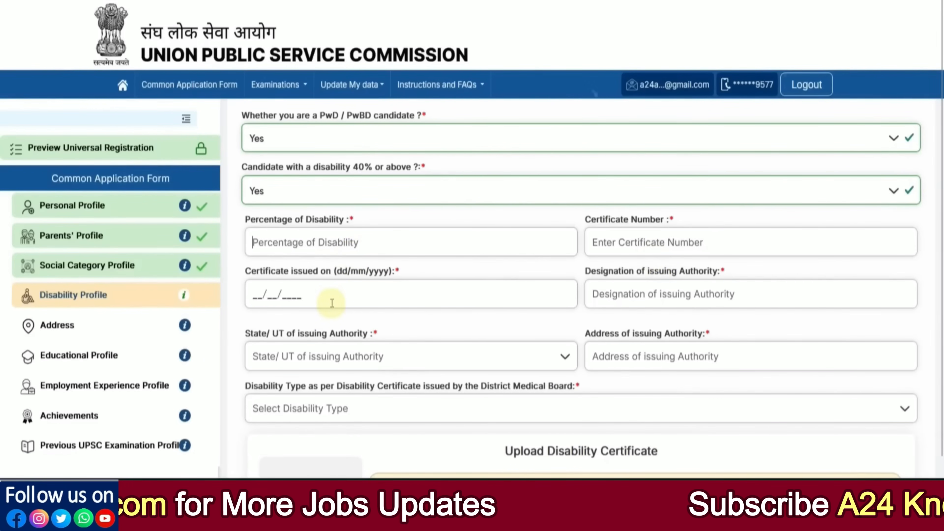
pyautogui.click(626, 297)
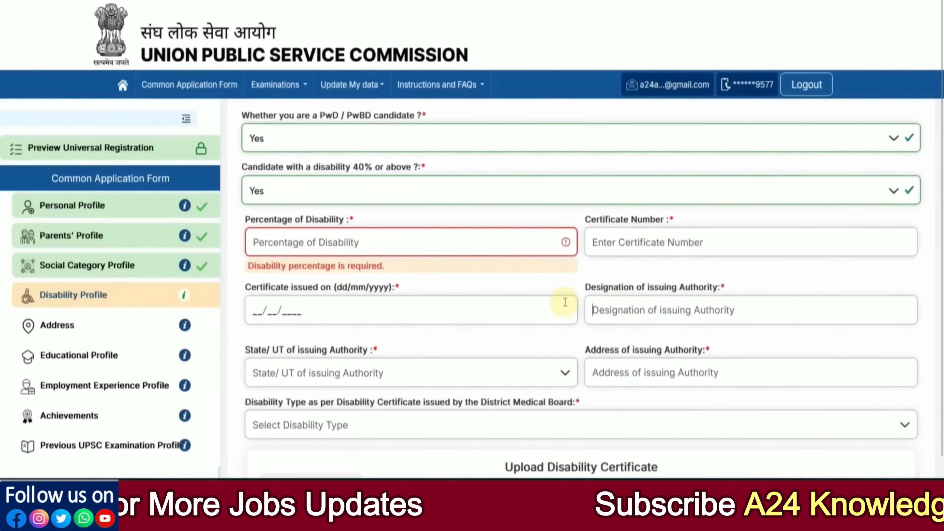
# Browse the disability type list and the rest of the disability form without choosing.
pyautogui.scroll(-3, 436, 288)
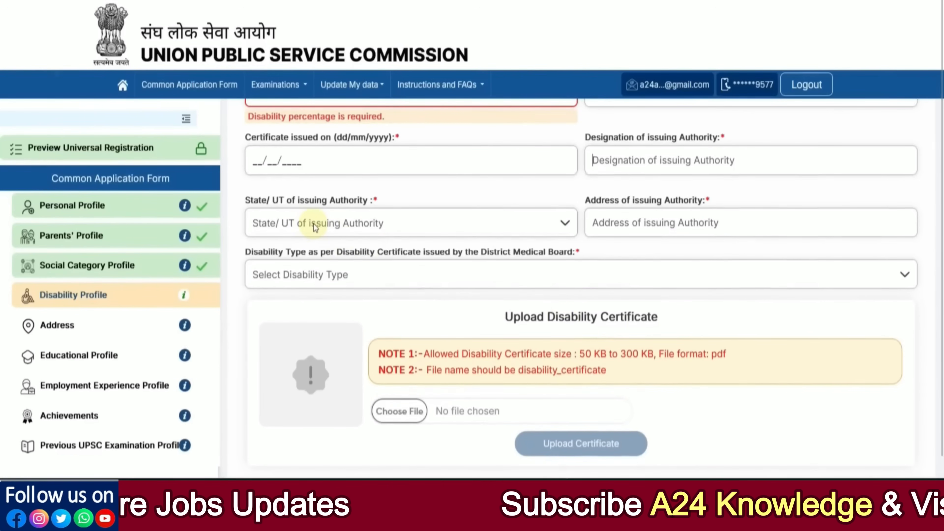
pyautogui.click(461, 270)
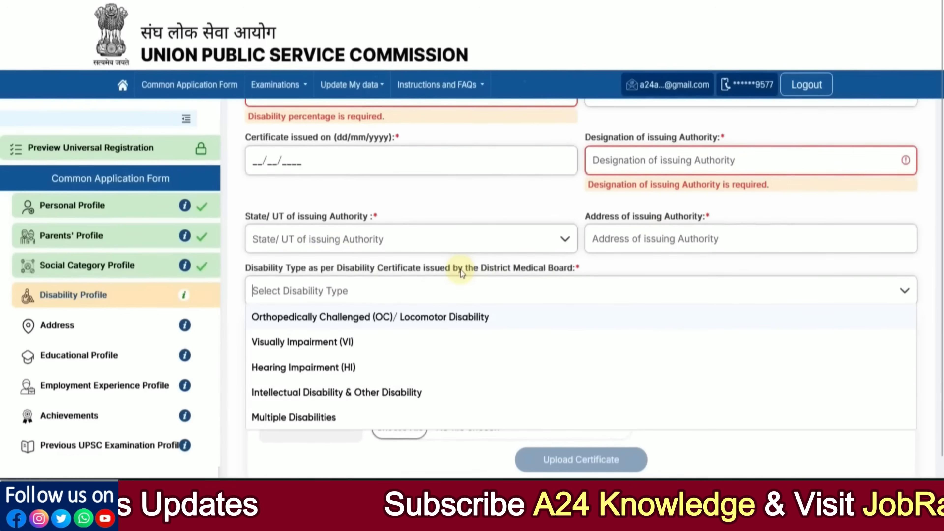
pyautogui.click(362, 453)
pyautogui.scroll(-4, 528, 353)
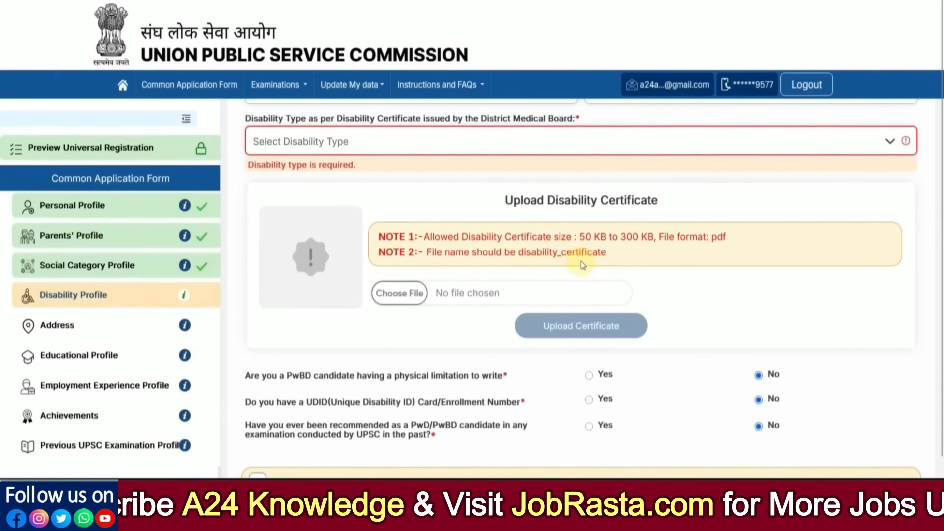
pyautogui.scroll(-2, 581, 262)
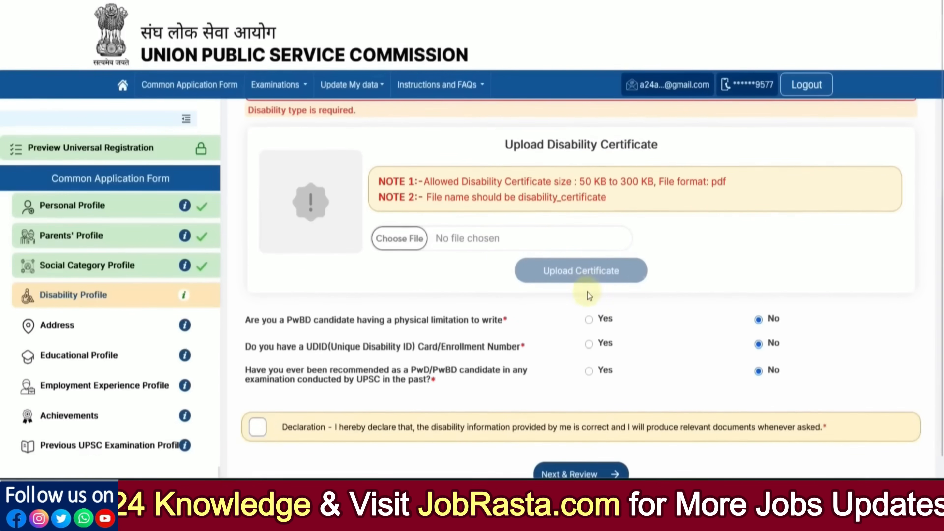
pyautogui.scroll(-1, 521, 290)
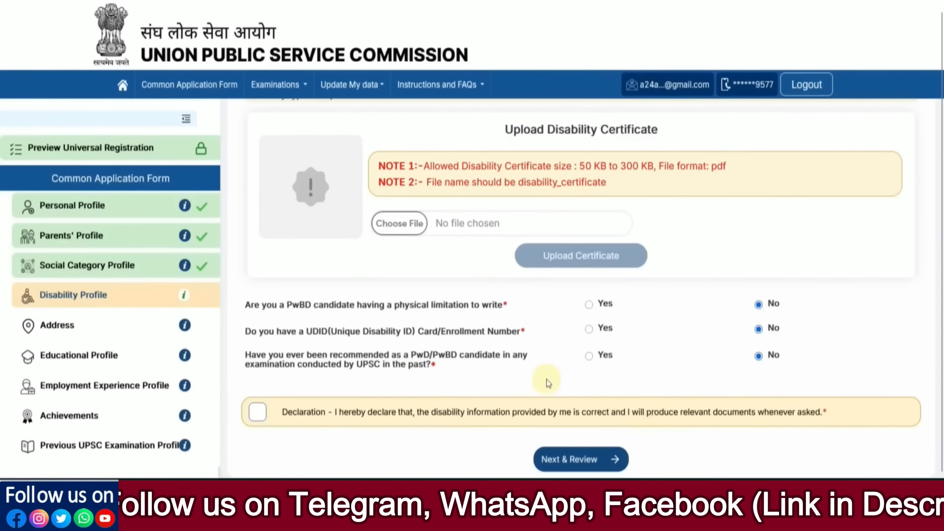
pyautogui.scroll(10, 557, 376)
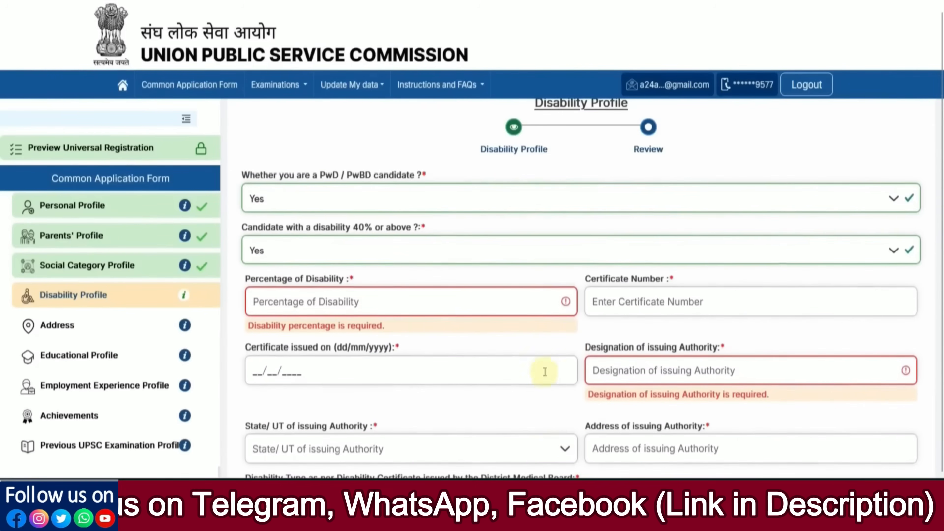
# Set PwD/PwBD candidate to No, accept the declaration and save the Disability Profile.
pyautogui.click(265, 202)
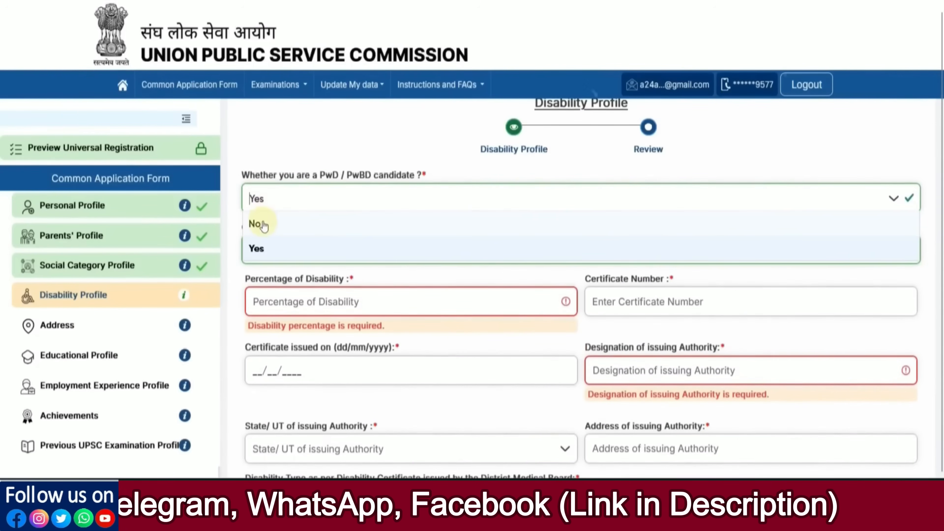
pyautogui.click(257, 224)
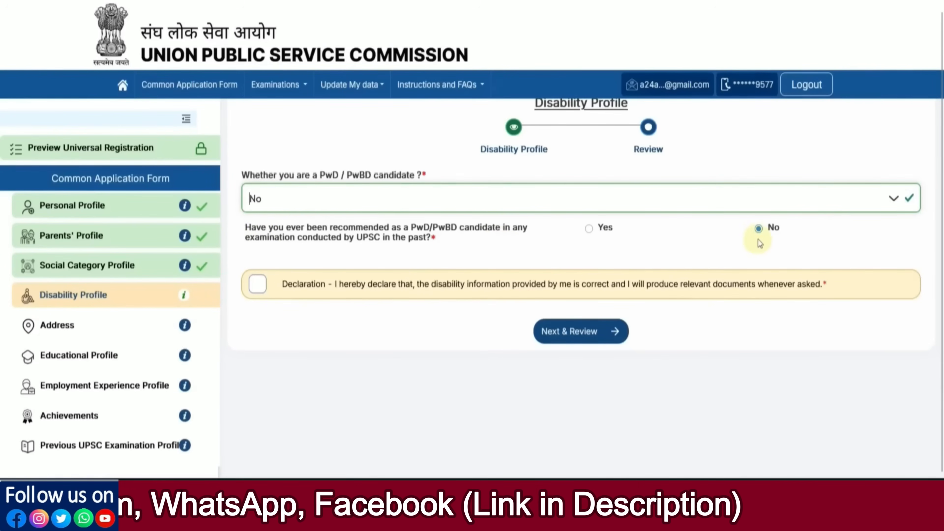
pyautogui.click(255, 289)
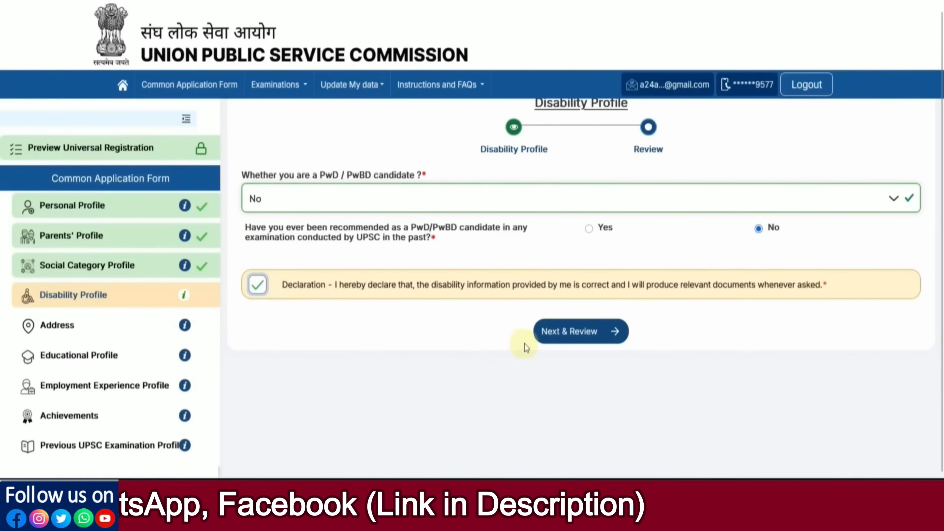
pyautogui.click(575, 337)
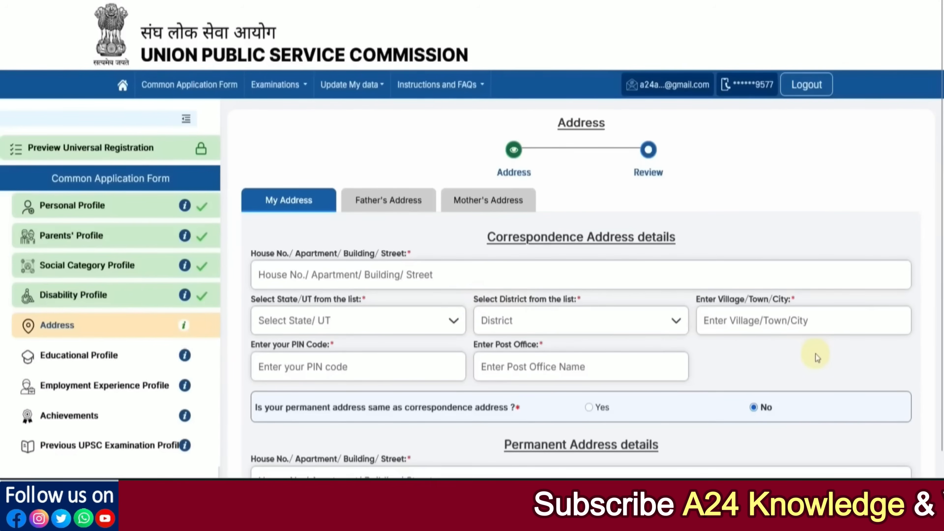
# Set the correspondence address state to Rajasthan and district to Alwar.
pyautogui.scroll(-2, 816, 354)
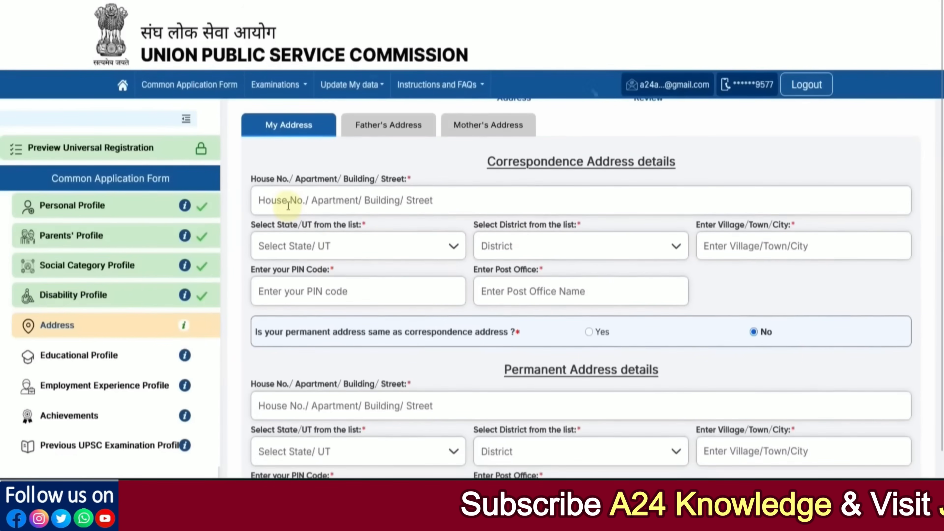
pyautogui.click(385, 246)
pyautogui.scroll(-4, 367, 322)
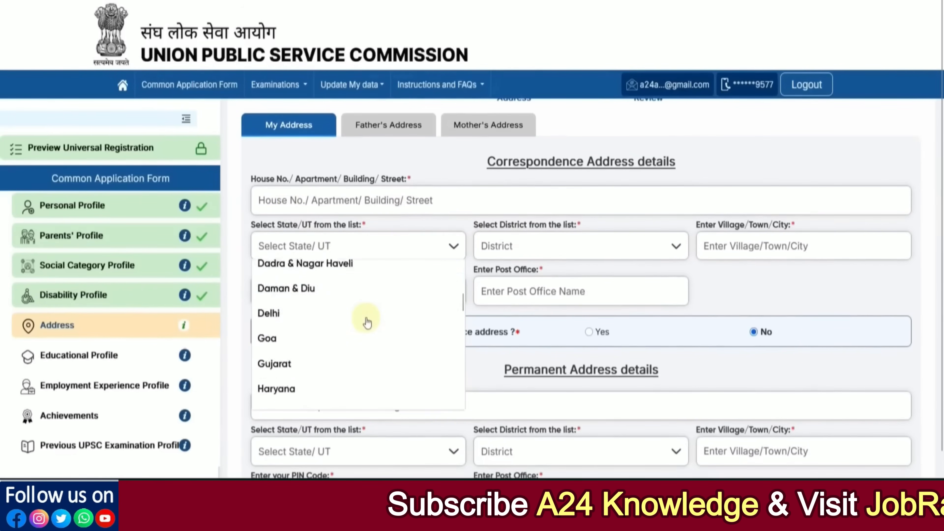
pyautogui.scroll(-10, 367, 322)
pyautogui.click(315, 345)
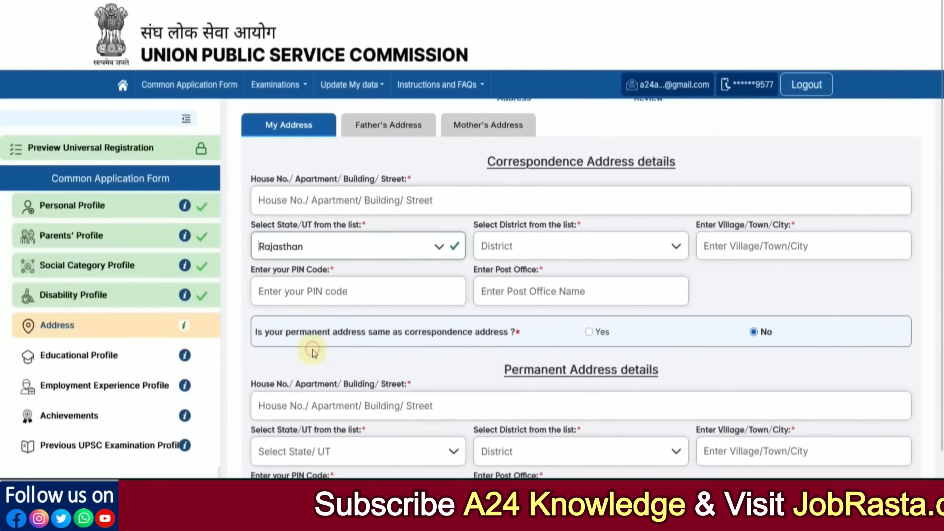
pyautogui.click(535, 246)
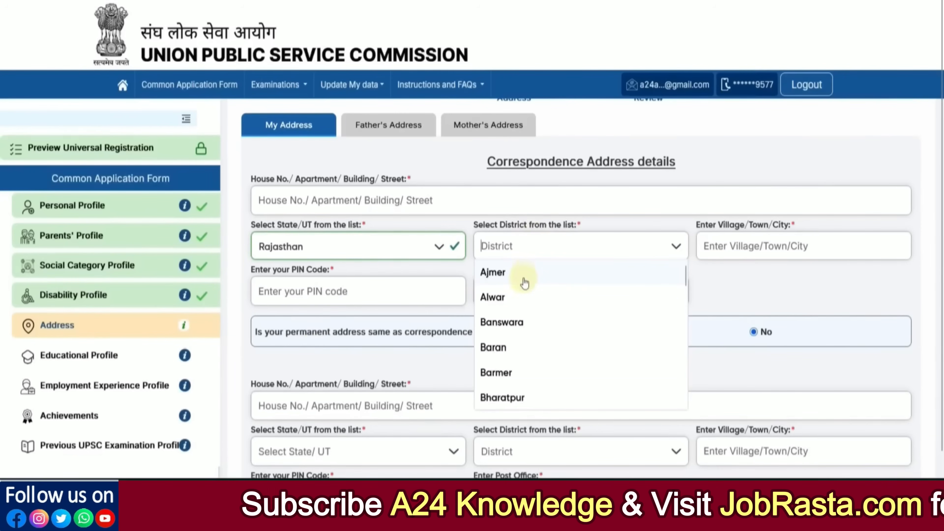
pyautogui.click(519, 296)
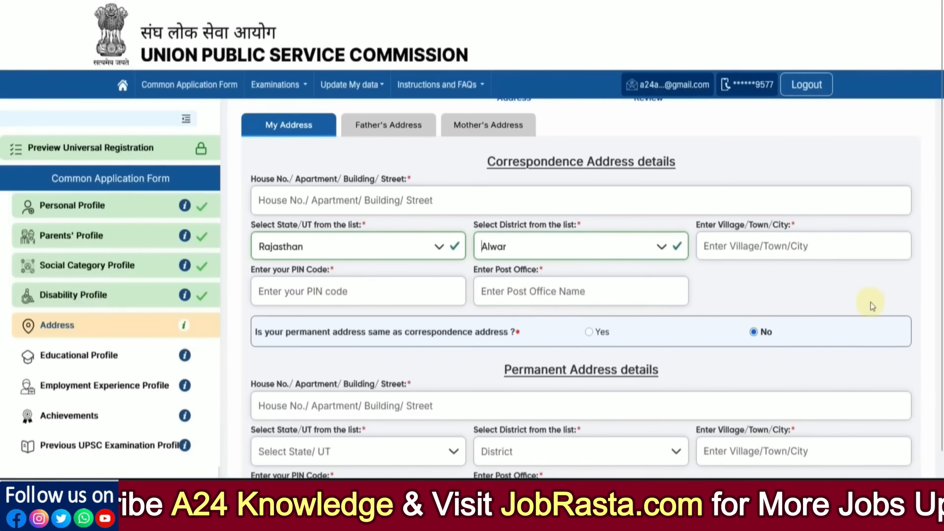
# Answer the father's address question to move on to the mother's address.
pyautogui.scroll(-2, 748, 341)
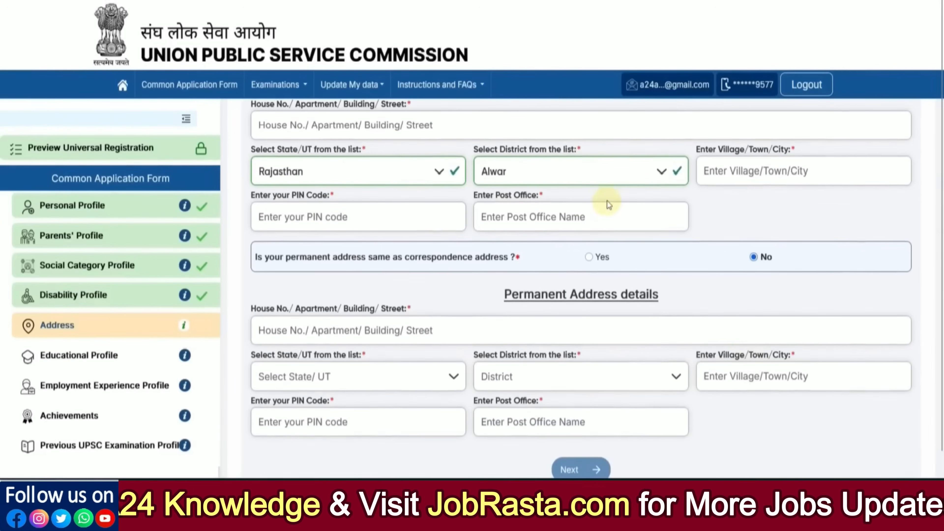
pyautogui.scroll(-1, 602, 447)
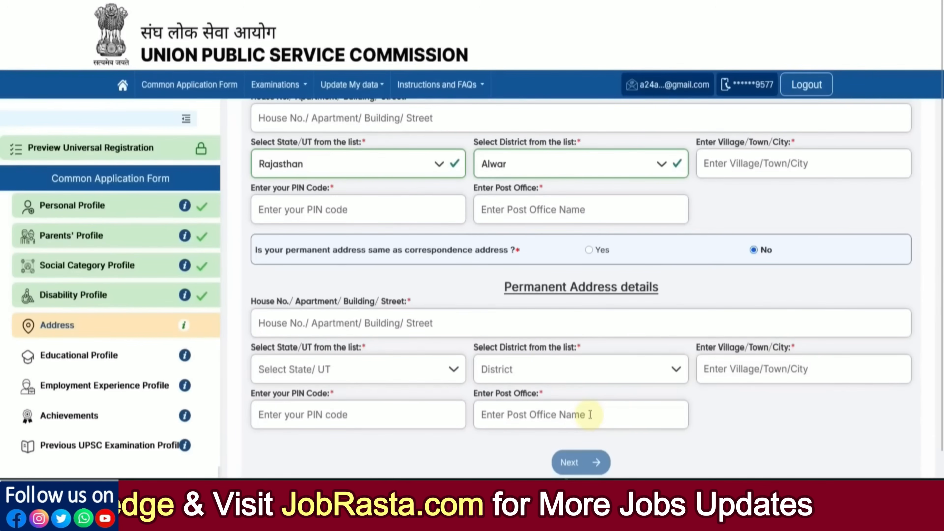
pyautogui.scroll(2, 591, 415)
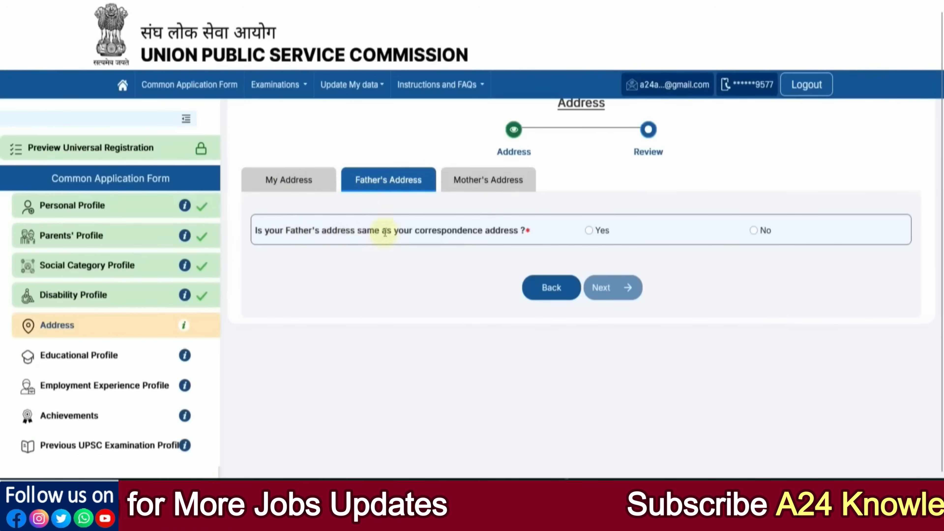
pyautogui.click(589, 232)
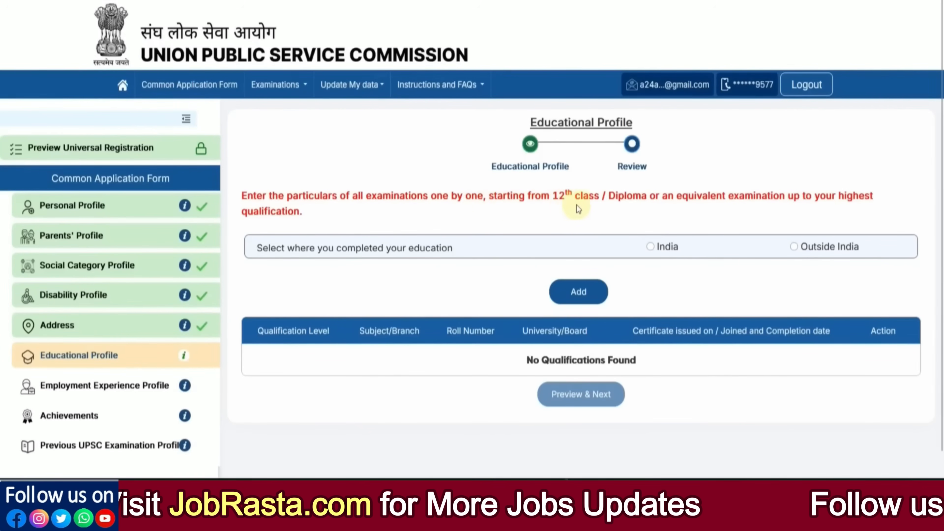
# Add an India qualification at Higher Secondary (10+2) level, initially marked Appearing.
pyautogui.click(650, 246)
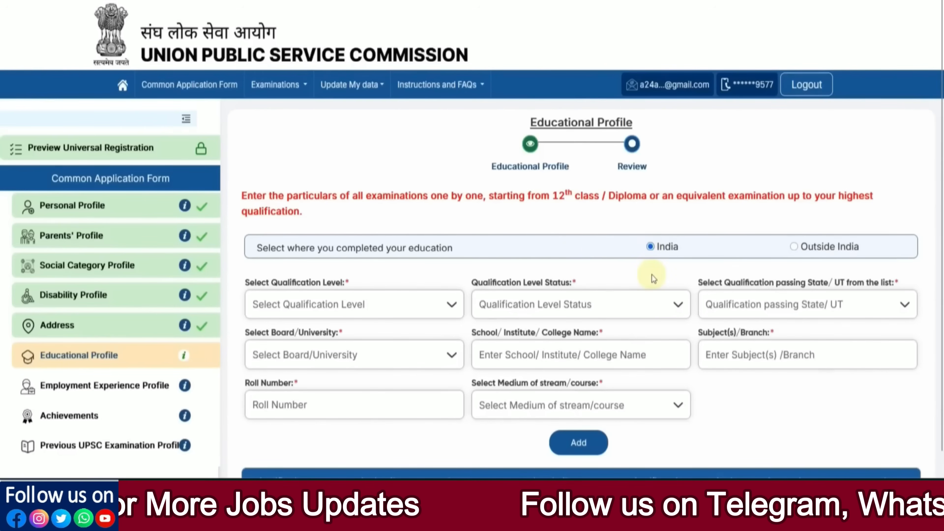
pyautogui.scroll(-2, 652, 274)
pyautogui.click(372, 233)
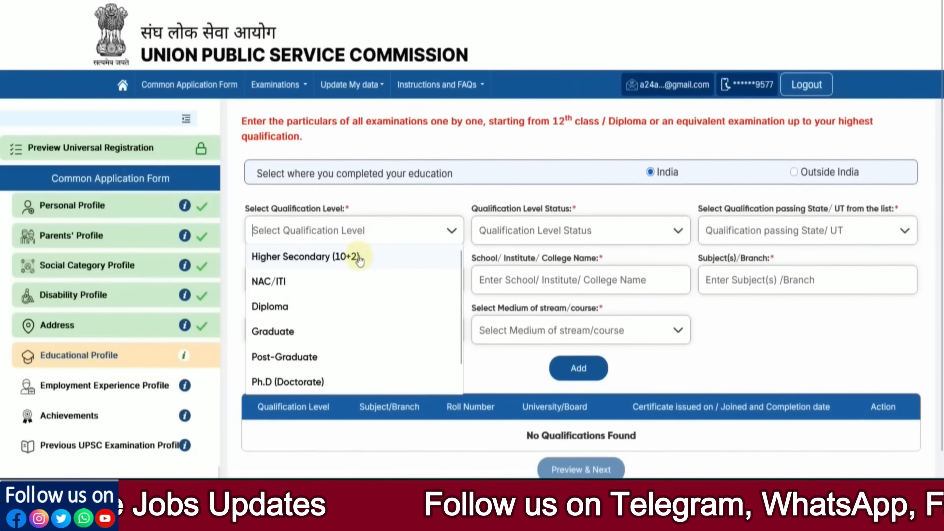
pyautogui.scroll(-1, 353, 267)
pyautogui.scroll(1, 353, 274)
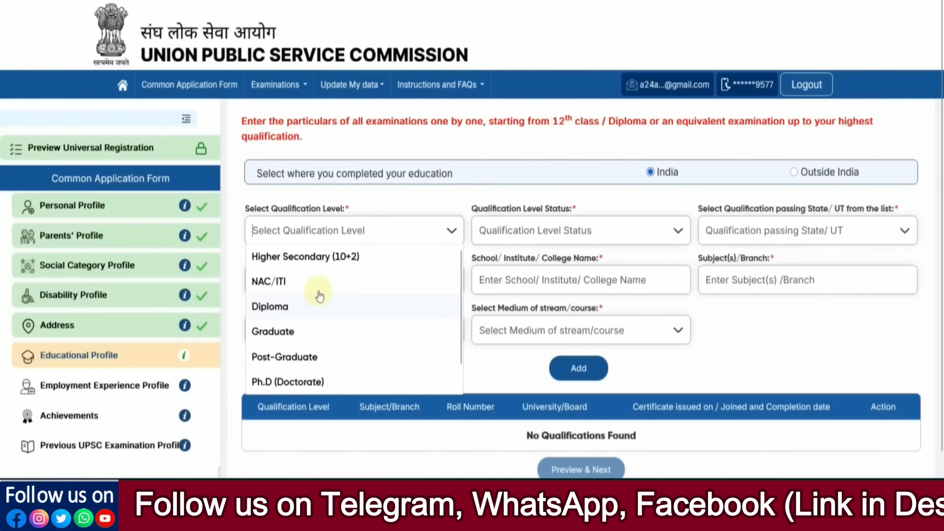
pyautogui.click(319, 257)
pyautogui.click(558, 240)
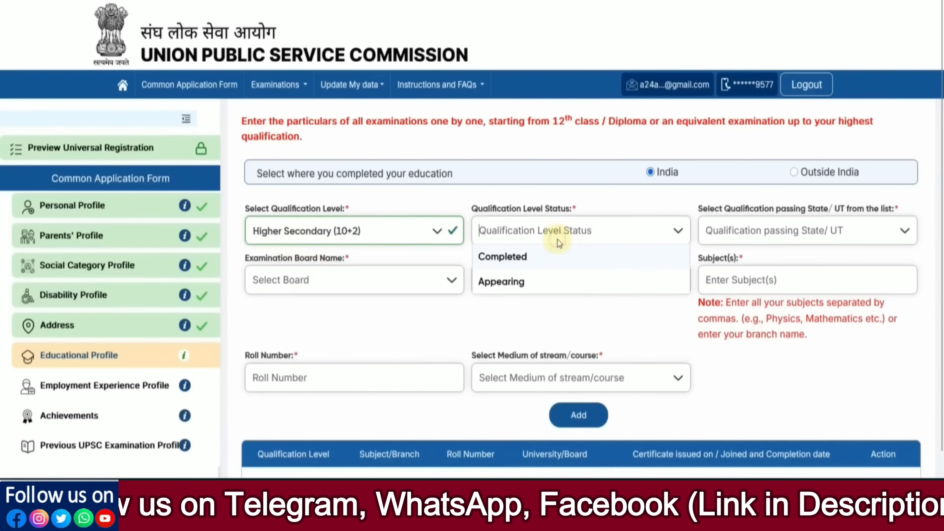
pyautogui.click(521, 281)
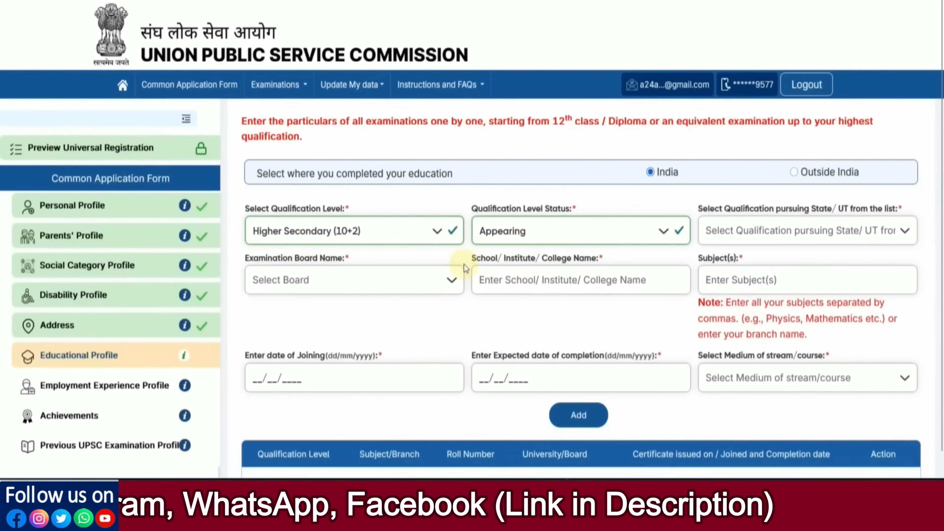
# Check the joining and completion date fields, then change the status to Completed.
pyautogui.scroll(-1, 464, 264)
pyautogui.click(275, 329)
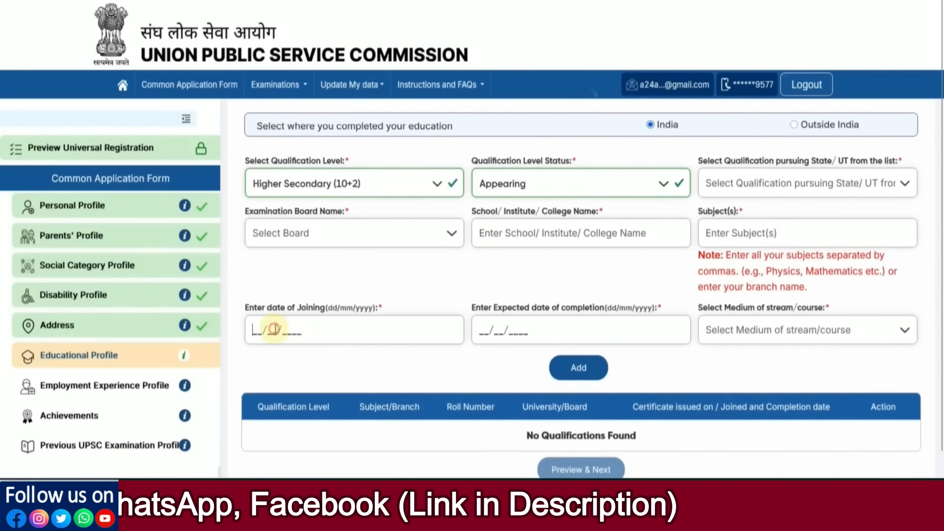
pyautogui.click(483, 331)
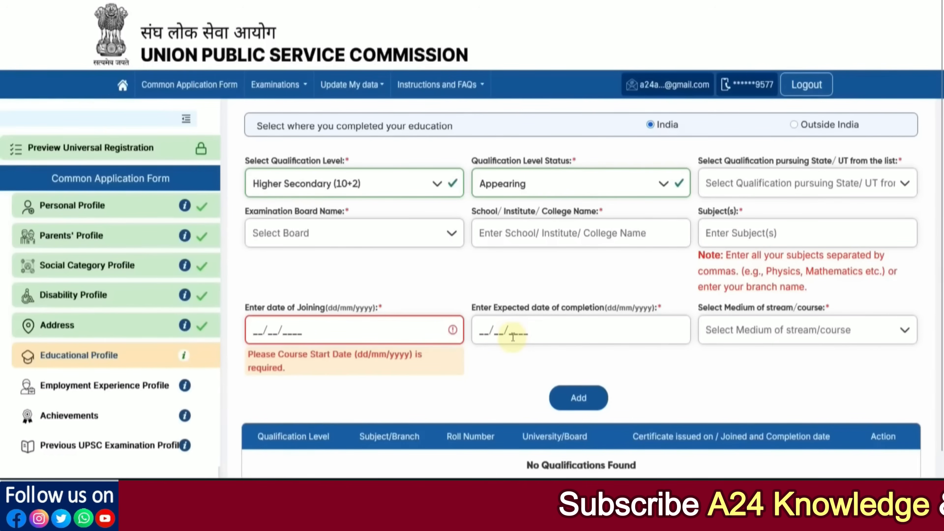
pyautogui.scroll(-1, 514, 336)
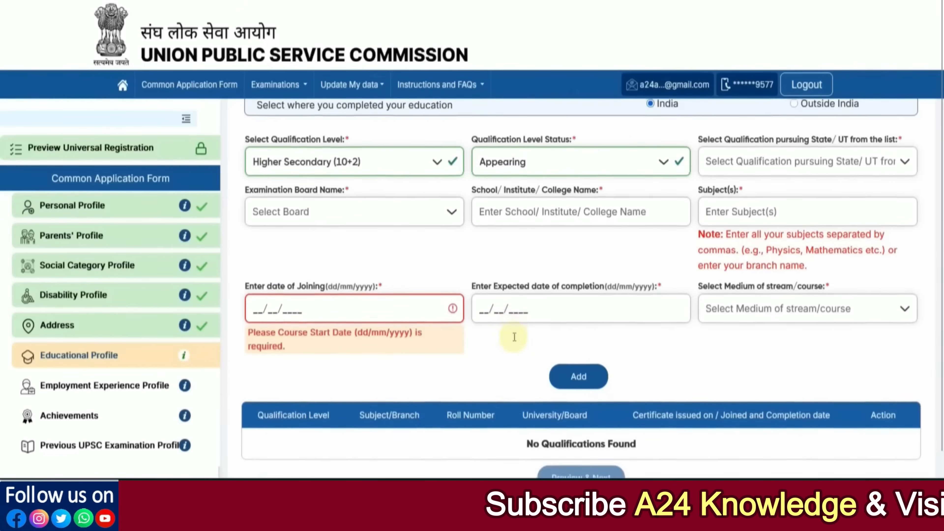
pyautogui.click(739, 302)
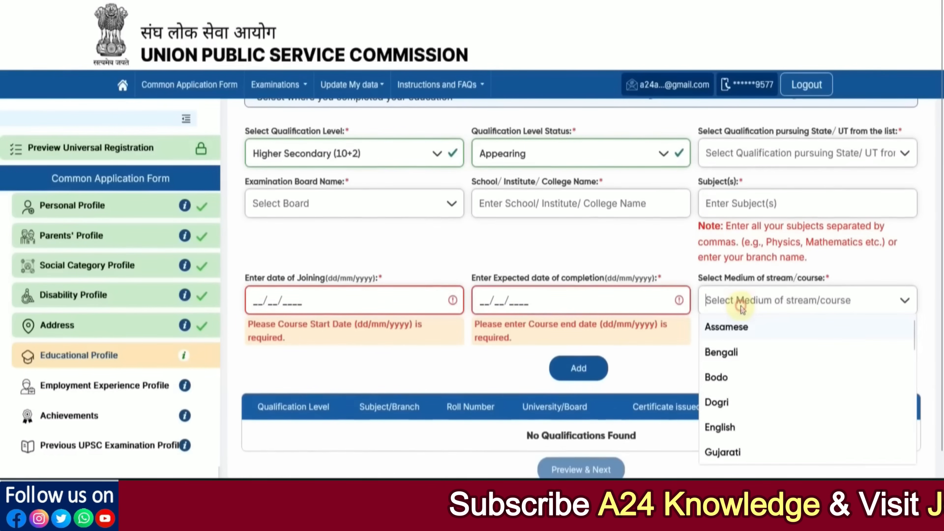
pyautogui.click(555, 242)
pyautogui.click(510, 157)
pyautogui.click(510, 182)
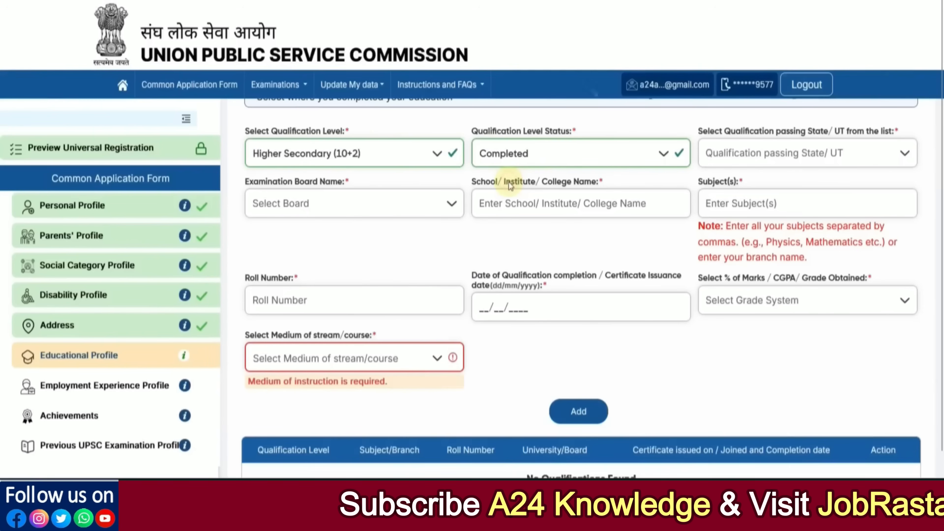
# Set passing state Rajasthan and board Board of Secondary Education Rajasthan.
pyautogui.click(788, 155)
pyautogui.scroll(-8, 780, 253)
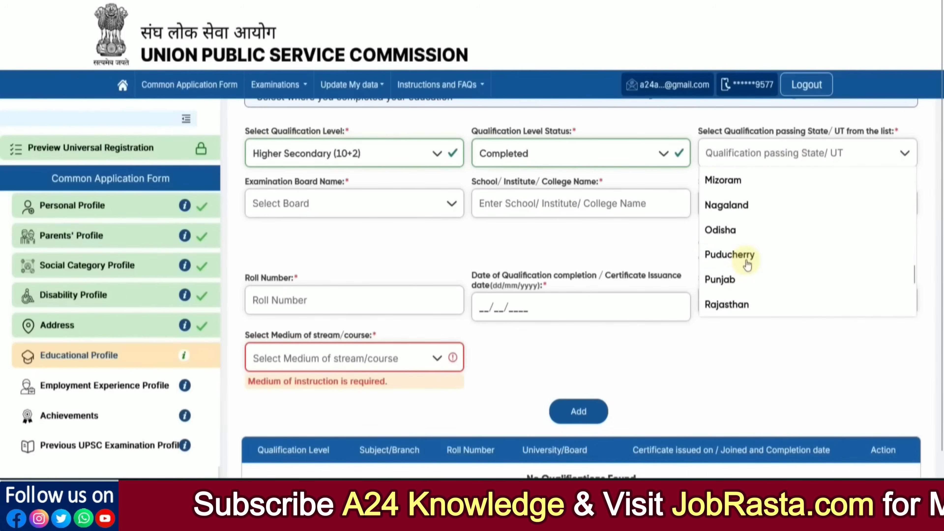
pyautogui.click(730, 304)
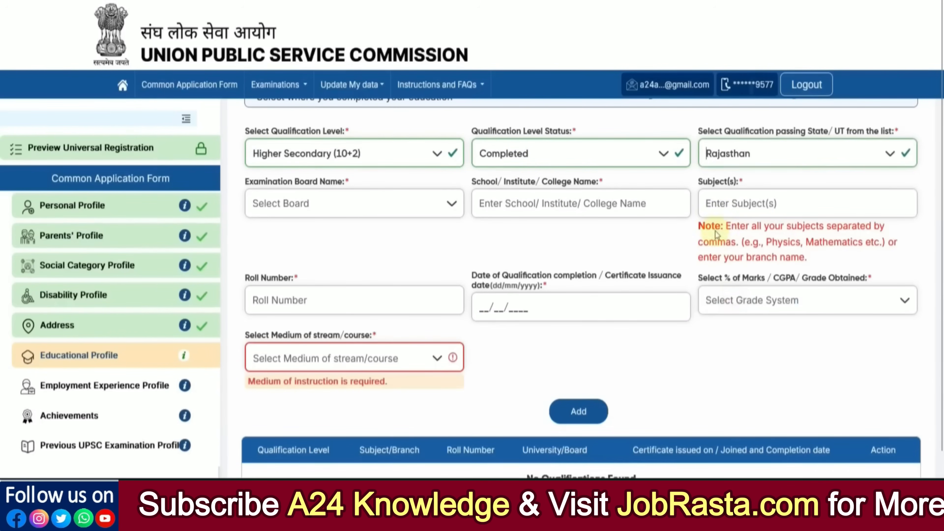
pyautogui.click(363, 211)
pyautogui.click(338, 277)
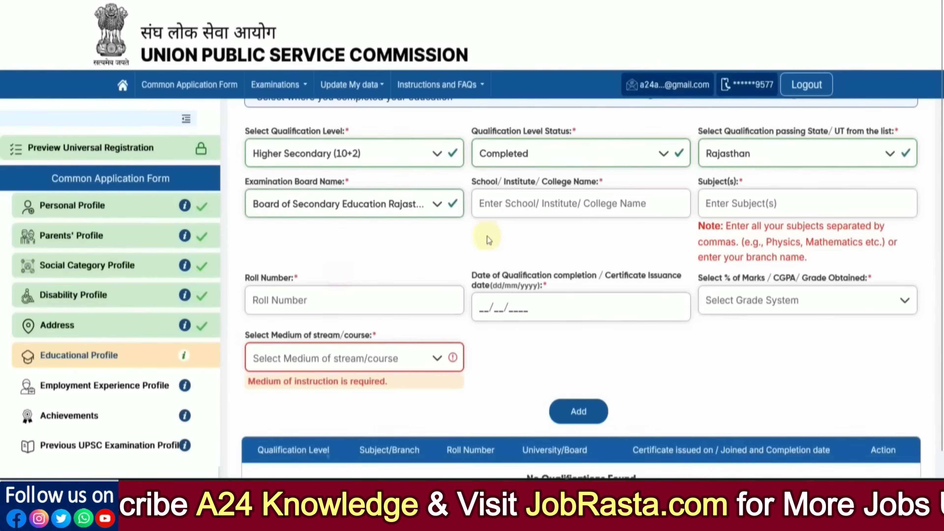
pyautogui.click(497, 214)
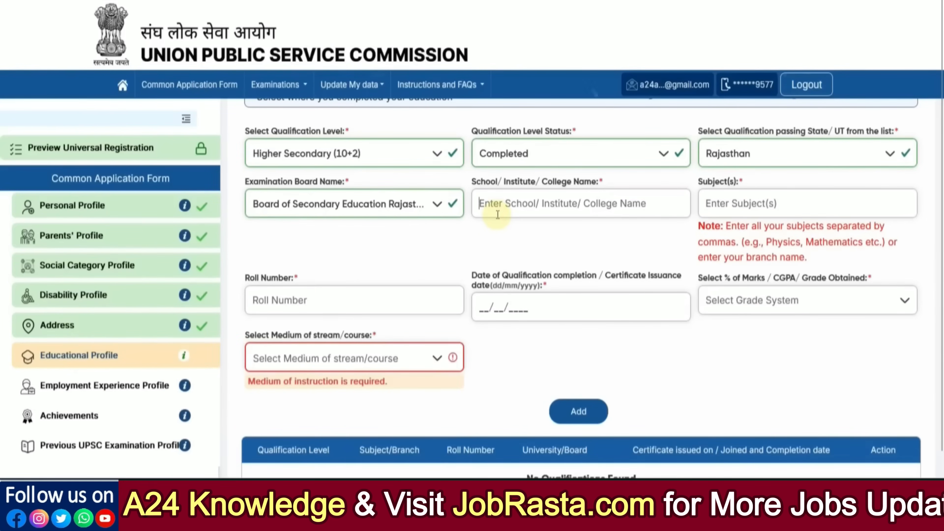
# Enter school name Rks School and subjects Math, Physics, Hindi, Chemistry.
pyautogui.write('Rks School')
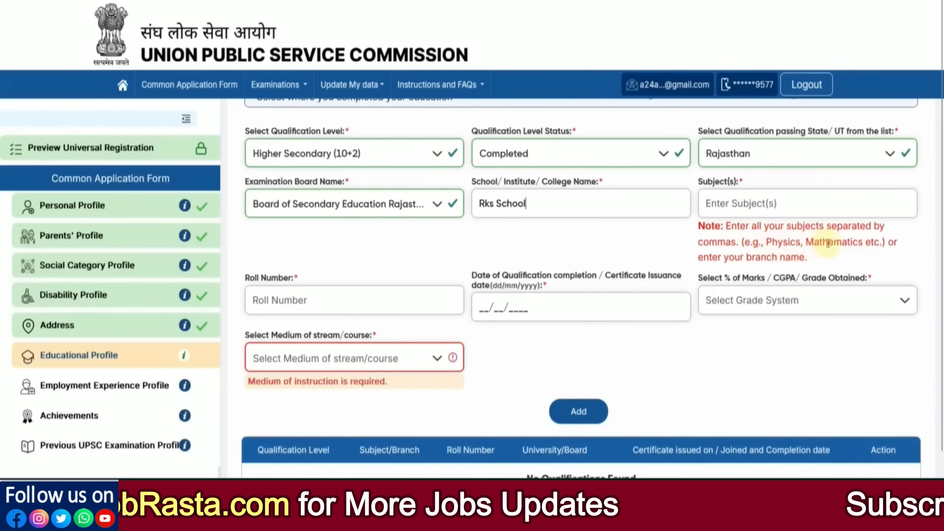
pyautogui.click(737, 212)
pyautogui.write('Science')
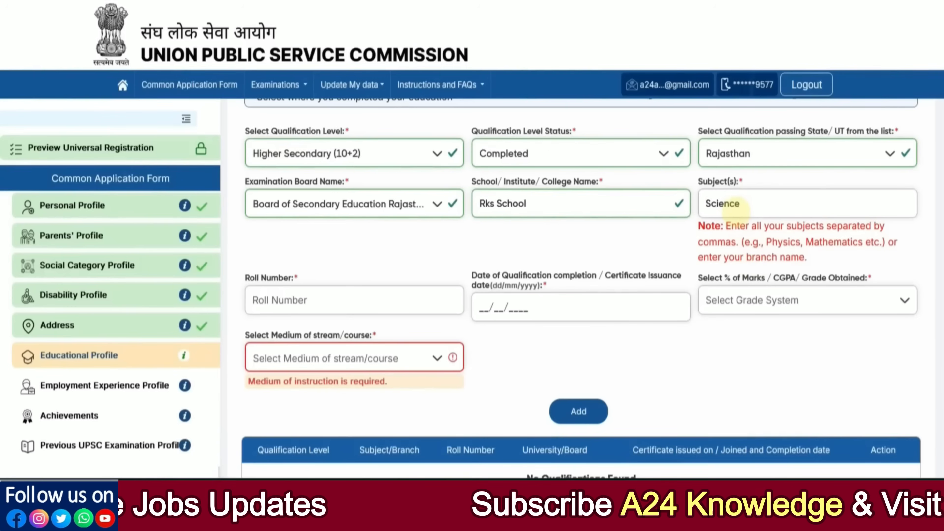
pyautogui.press('BackSpace')
pyautogui.press('BackSpace')
pyautogui.press('BackSpace')
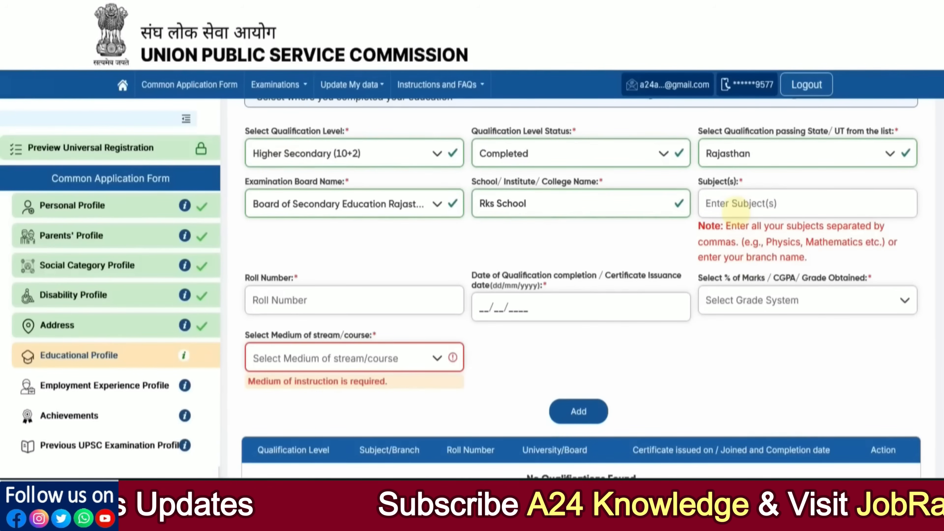
pyautogui.write('MA')
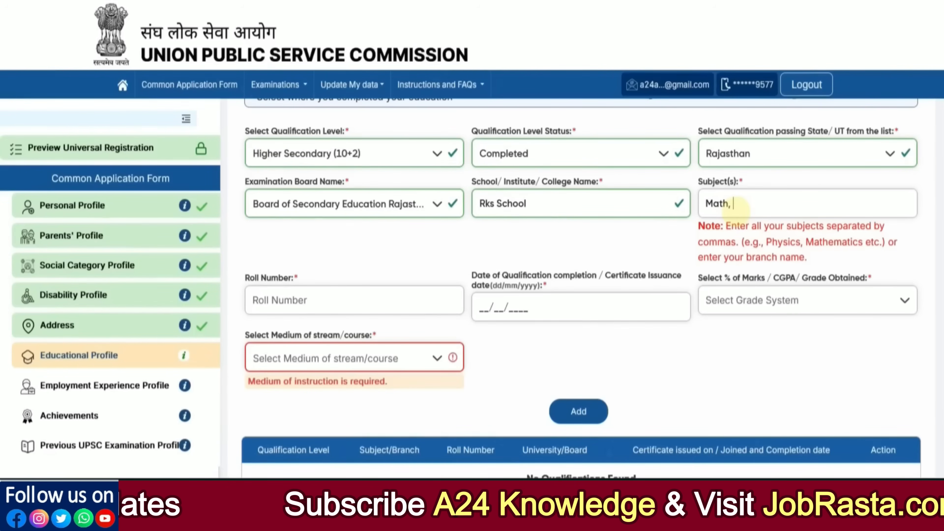
pyautogui.write('th, Physics, Hindi, Chemistry')
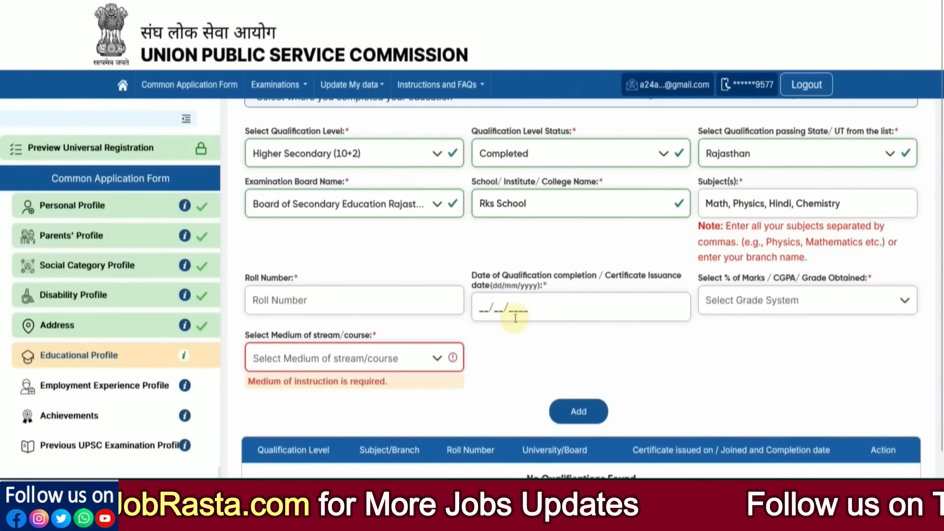
# Choose Percentage(%) Marks, enter 76.00, and set Hindi as the medium.
pyautogui.click(765, 302)
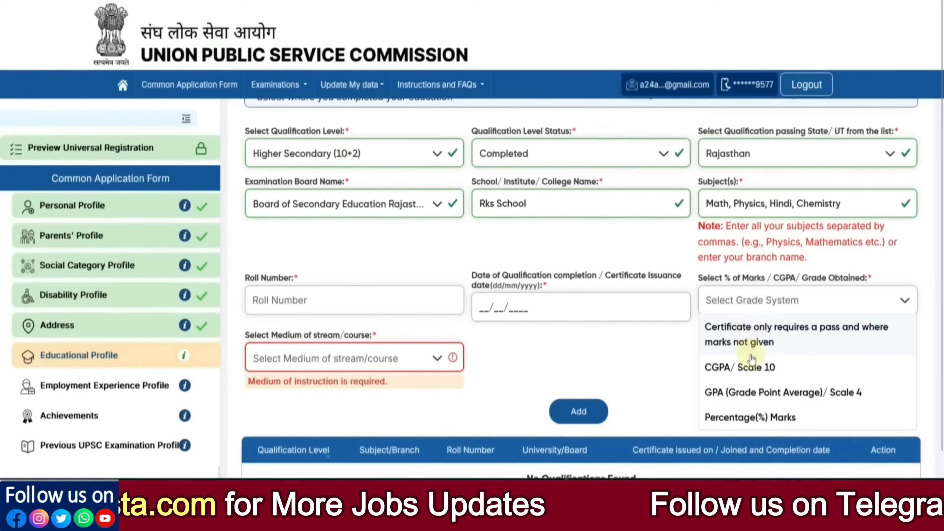
pyautogui.click(750, 417)
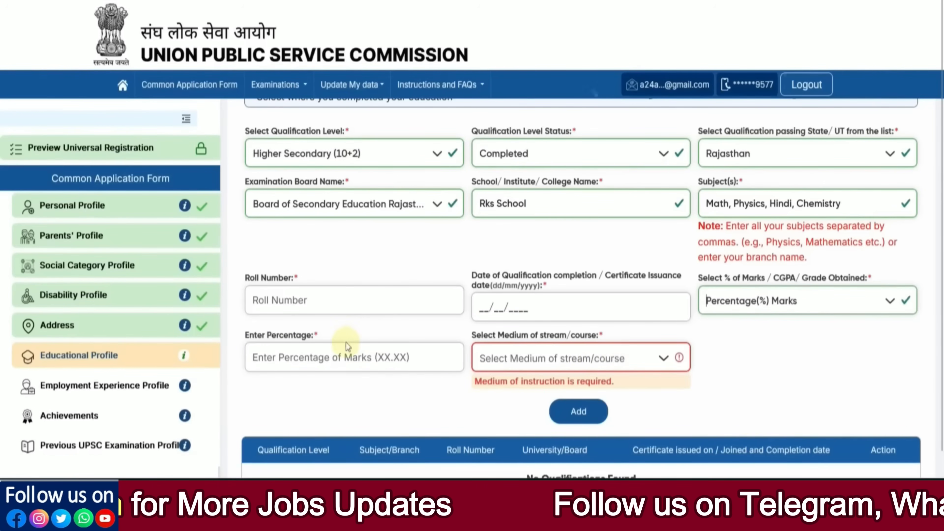
pyautogui.click(336, 353)
pyautogui.write('76.')
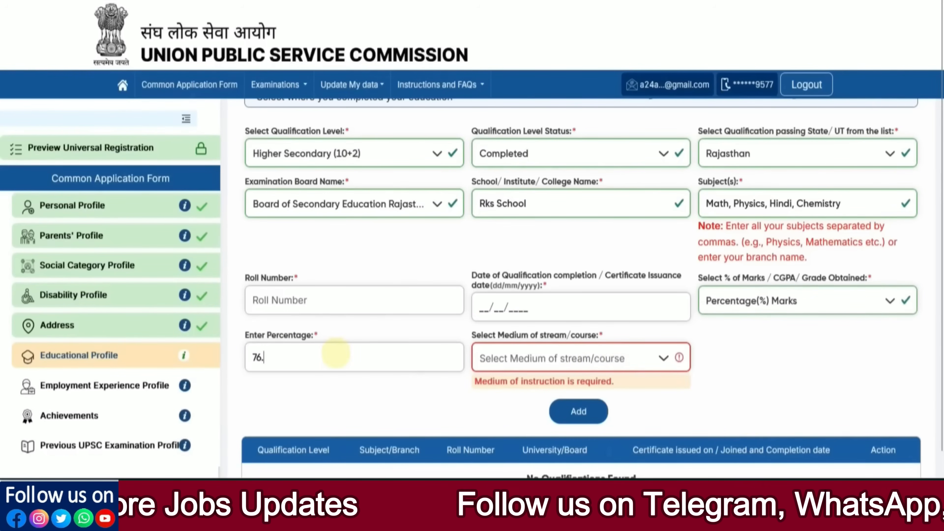
pyautogui.write('00')
pyautogui.click(494, 366)
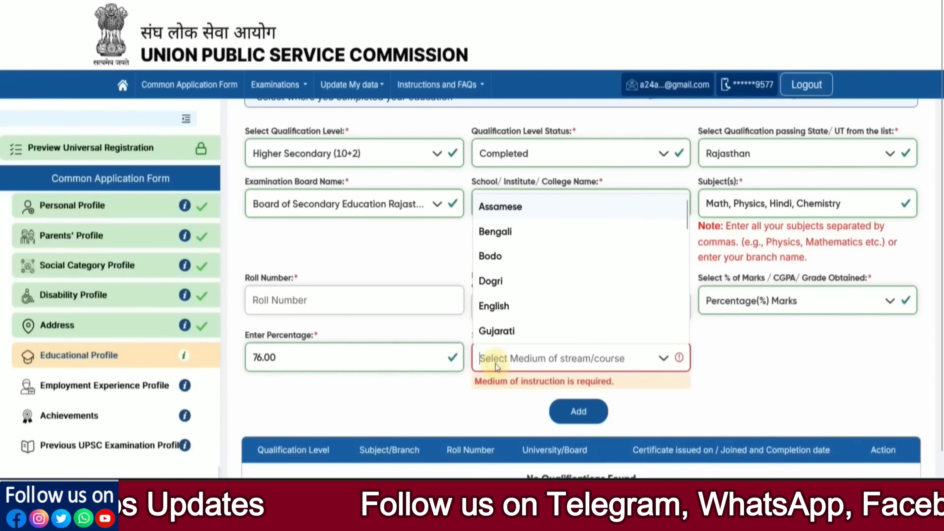
pyautogui.scroll(-2, 515, 282)
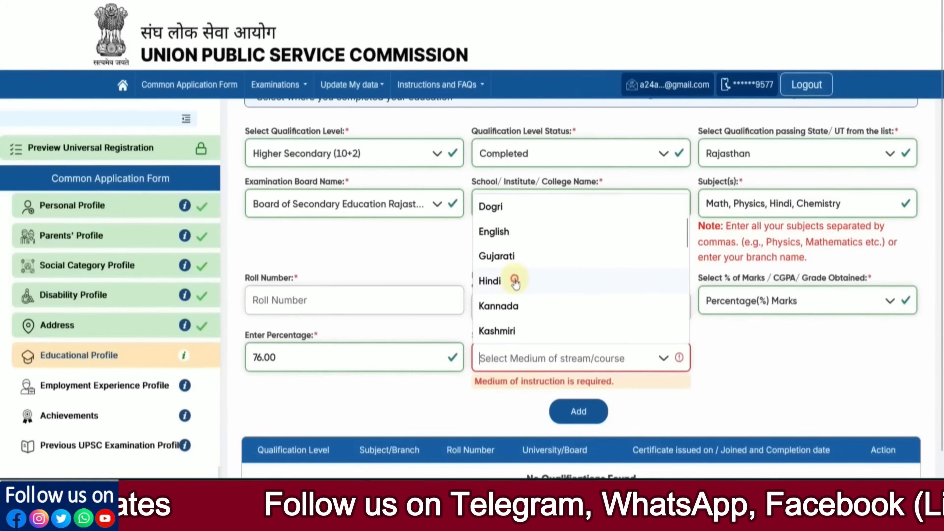
pyautogui.click(517, 283)
pyautogui.scroll(-1, 444, 314)
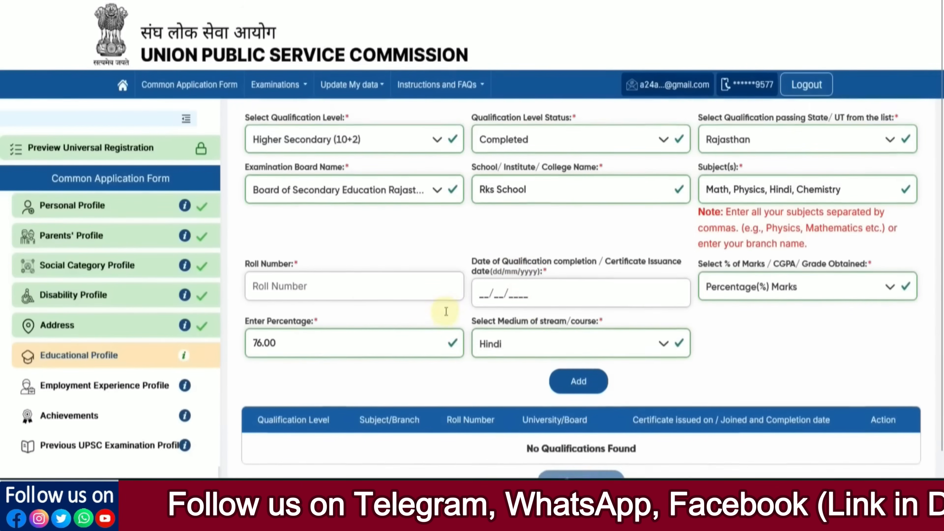
# Save the Higher Secondary qualification to the table and start another entry, dismissing the warning.
pyautogui.click(583, 376)
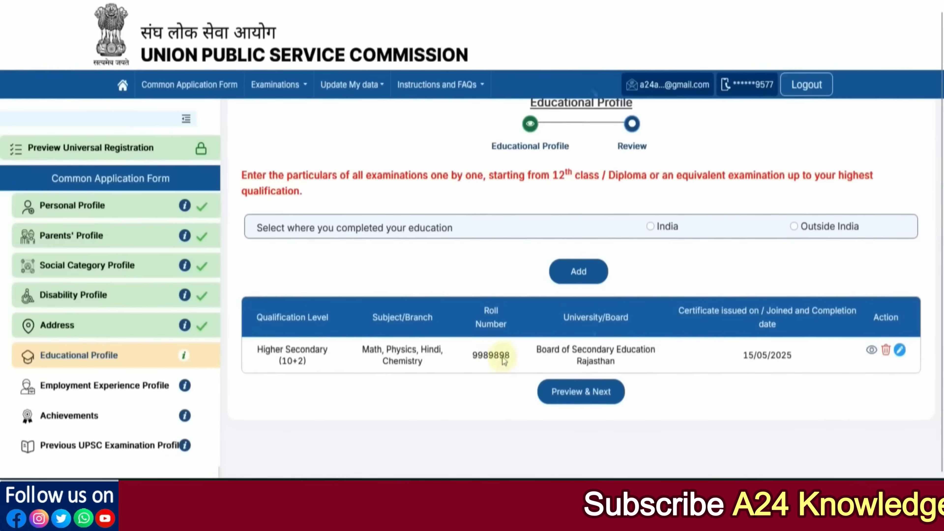
pyautogui.click(583, 277)
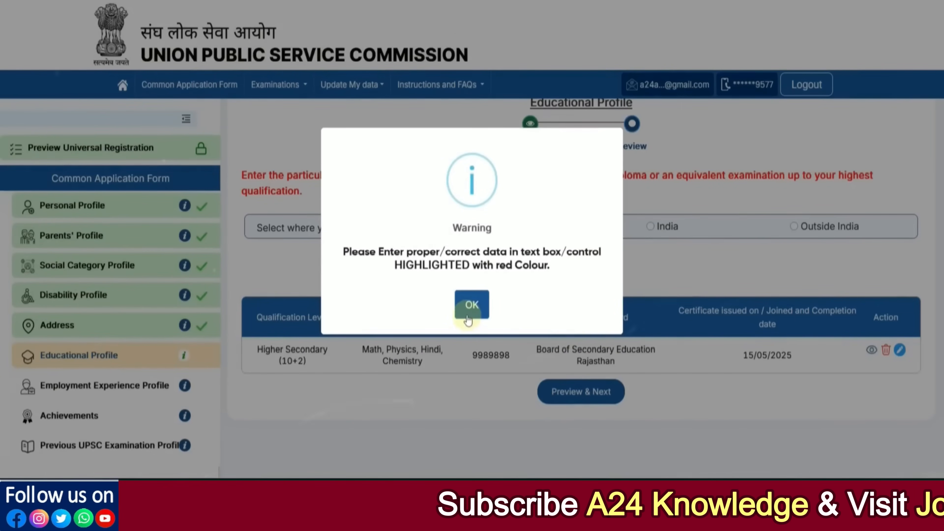
pyautogui.click(468, 317)
# Mark the new entry as completed in India and pick Diploma as qualification level.
pyautogui.click(652, 228)
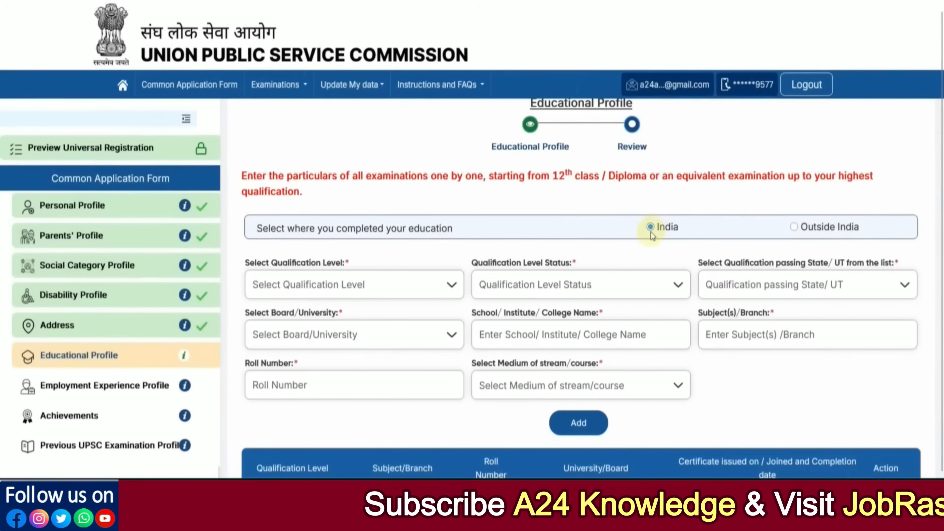
pyautogui.scroll(-3, 388, 237)
pyautogui.click(363, 196)
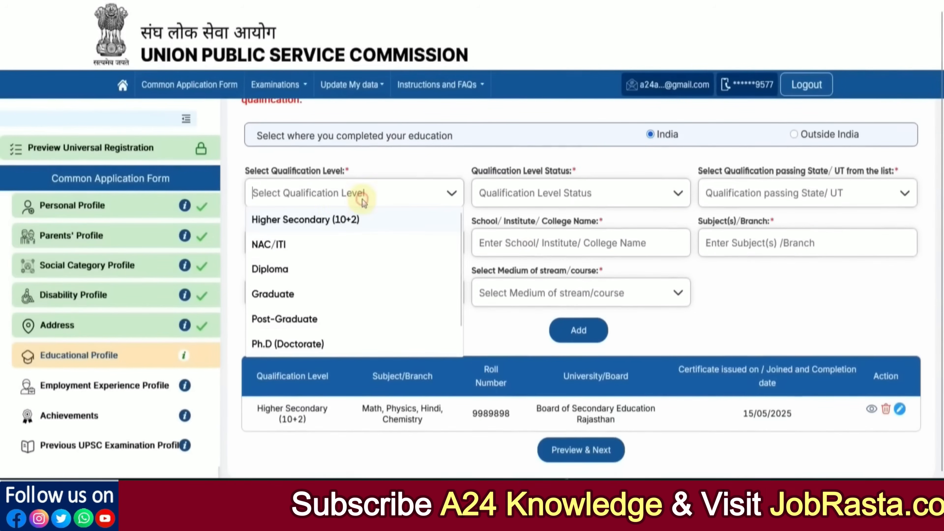
pyautogui.click(277, 269)
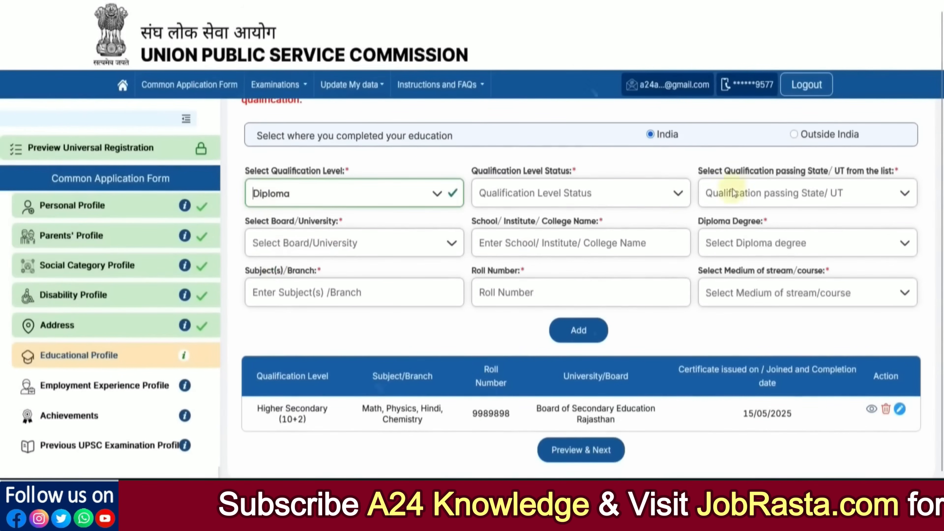
pyautogui.click(299, 188)
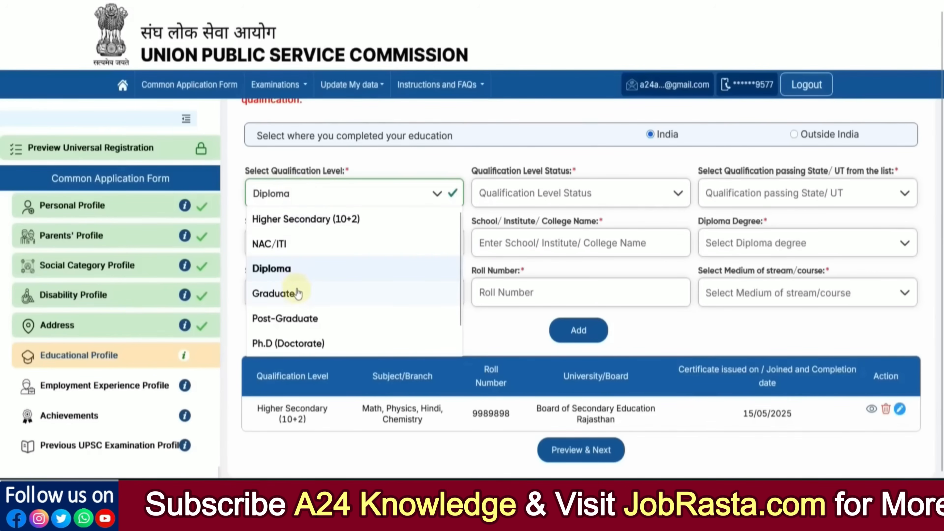
# Change the qualification level to Graduate and settle its status on Completed.
pyautogui.click(276, 297)
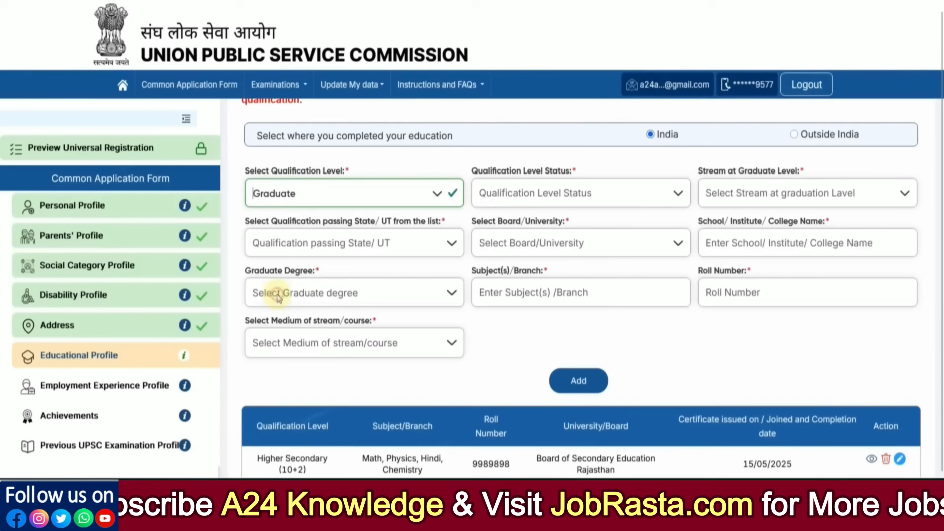
pyautogui.click(516, 195)
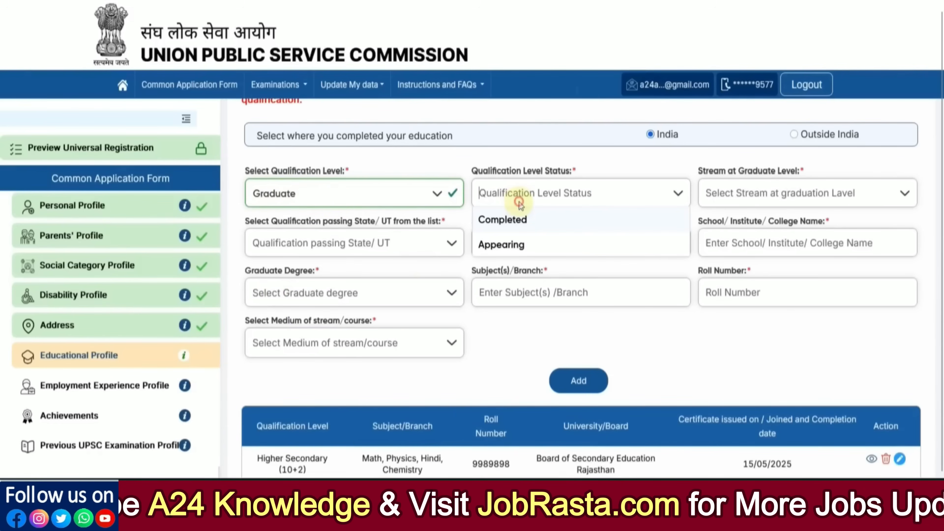
pyautogui.click(512, 228)
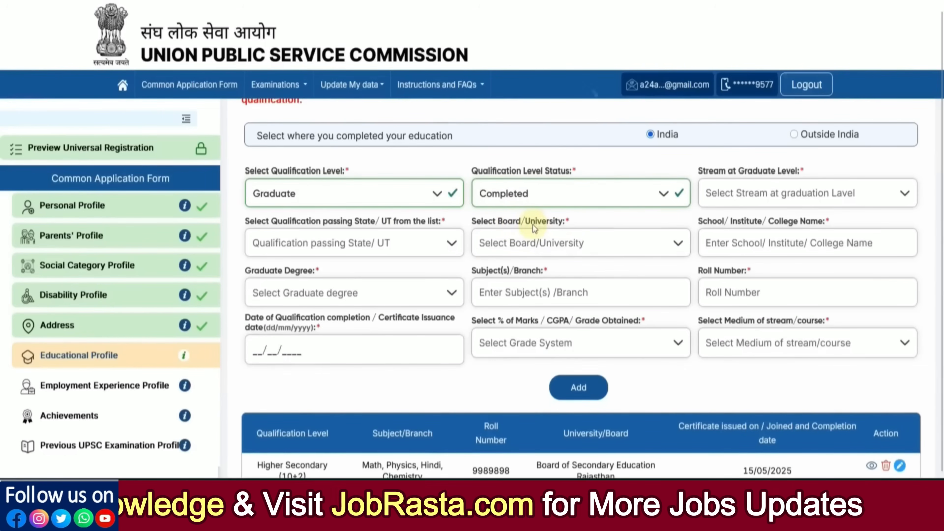
pyautogui.click(684, 197)
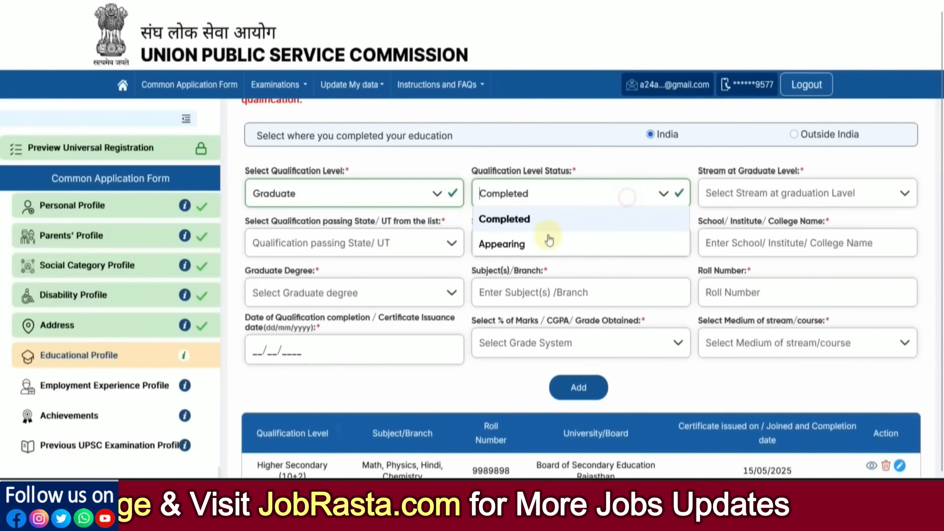
pyautogui.click(544, 241)
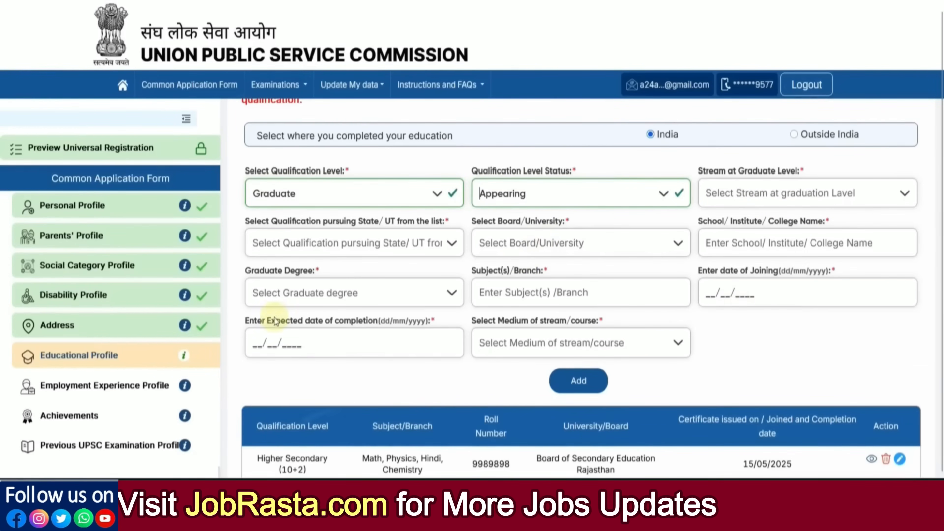
pyautogui.click(264, 344)
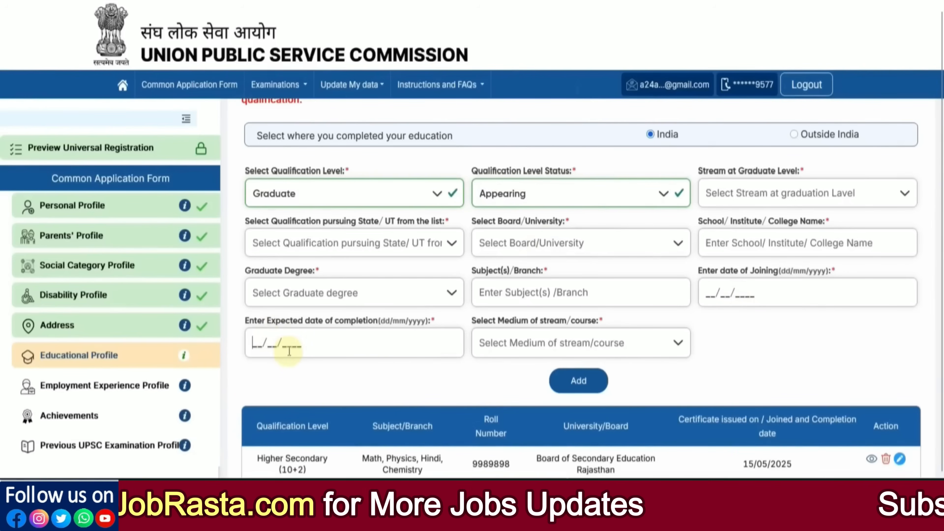
pyautogui.click(529, 193)
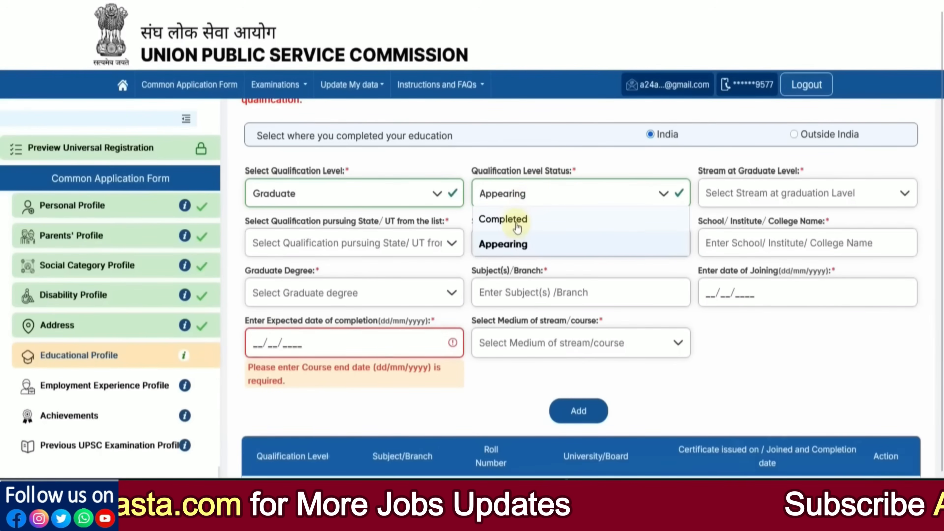
pyautogui.click(516, 218)
# Choose Engineering as the graduate stream and Rajasthan as the passing state.
pyautogui.click(753, 201)
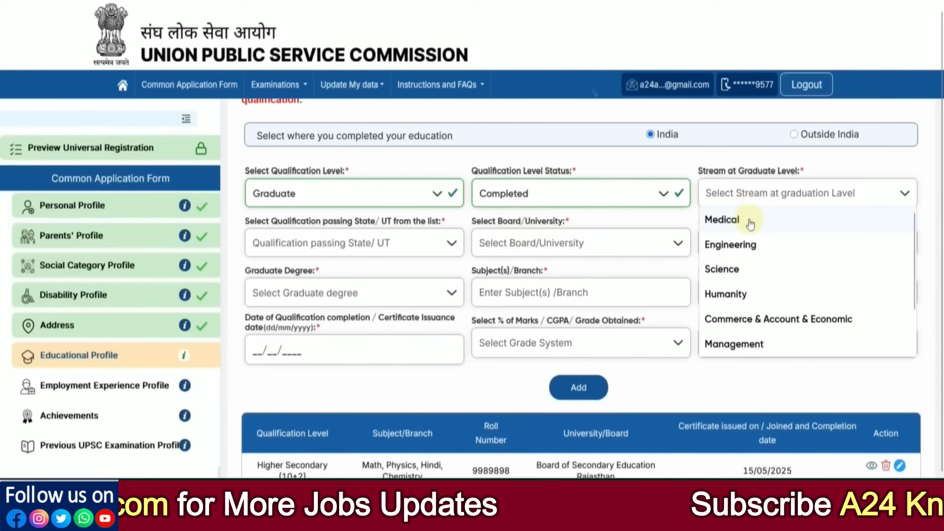
pyautogui.scroll(-1, 754, 323)
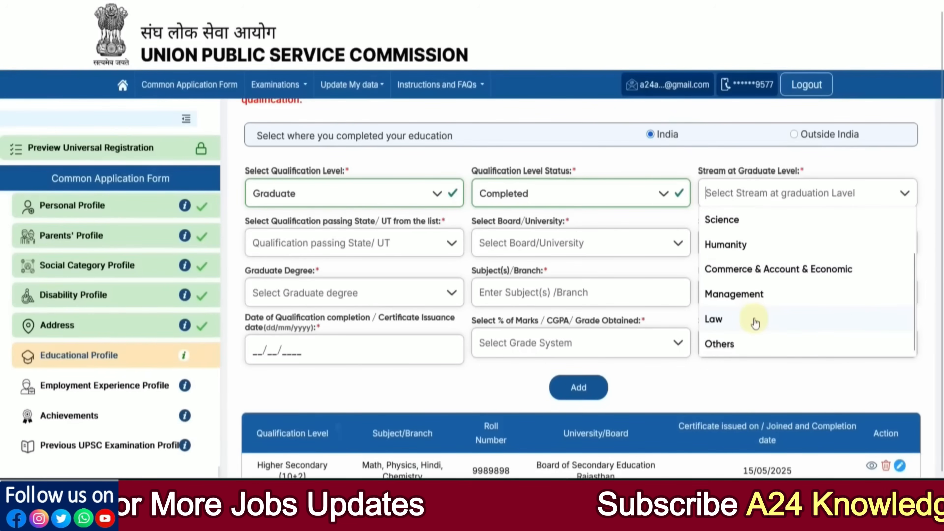
pyautogui.scroll(1, 755, 327)
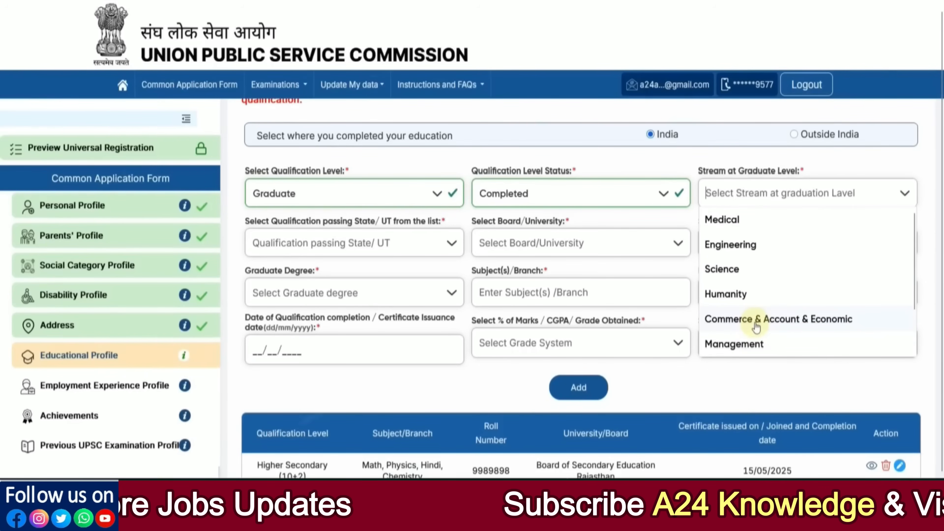
pyautogui.scroll(-1, 757, 327)
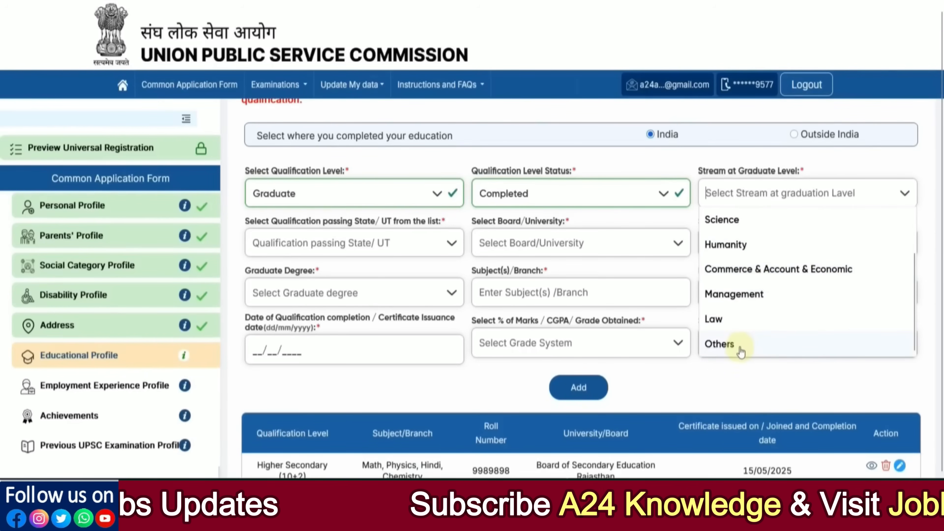
pyautogui.scroll(1, 742, 348)
pyautogui.click(731, 244)
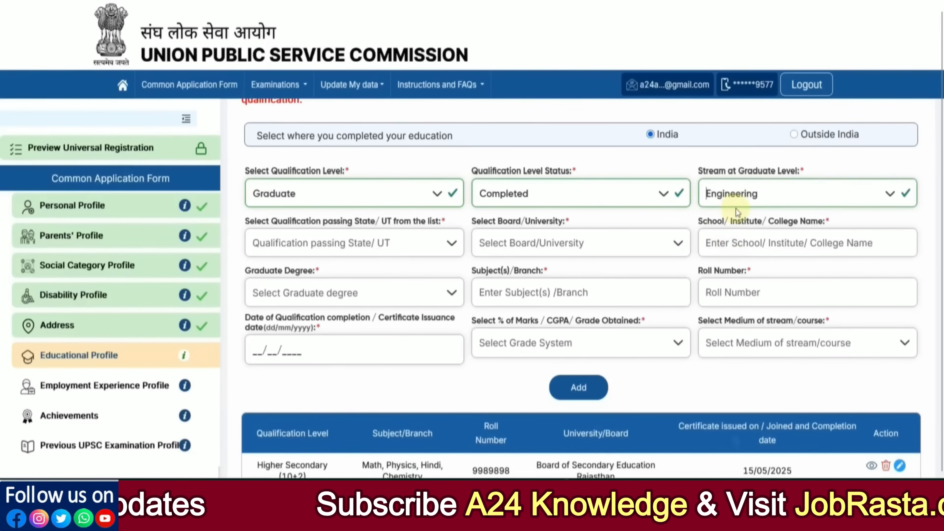
pyautogui.click(368, 247)
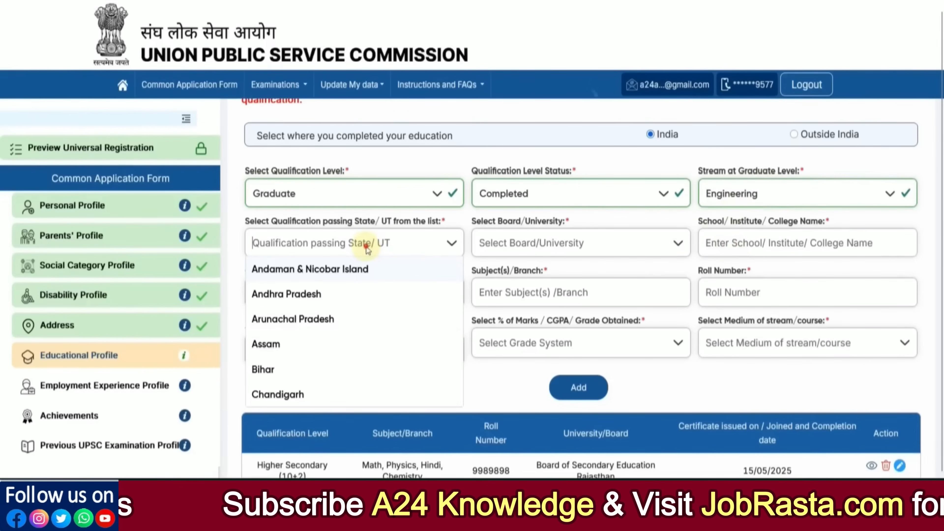
pyautogui.scroll(-15, 341, 321)
pyautogui.click(307, 321)
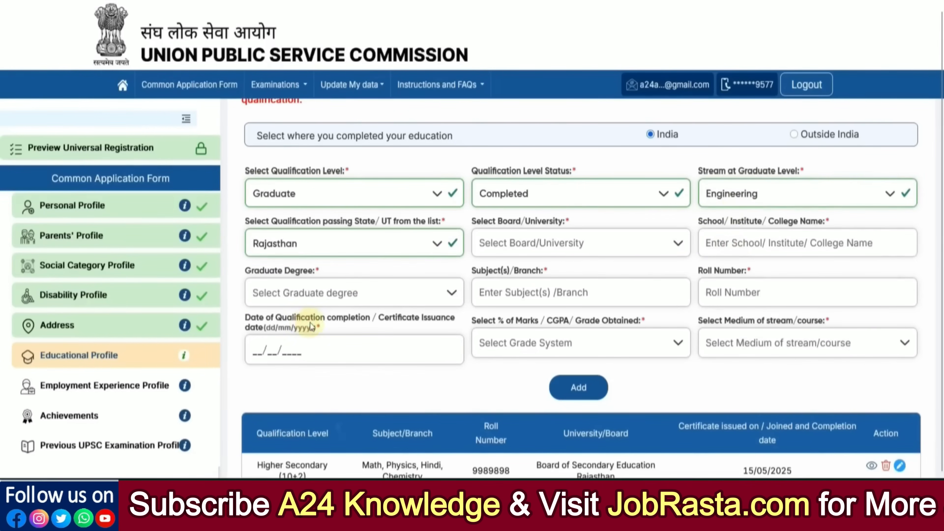
# Search 'RAJASTHAN TECH' and select Rajasthan Technical University as the university.
pyautogui.click(535, 243)
pyautogui.scroll(-5, 543, 317)
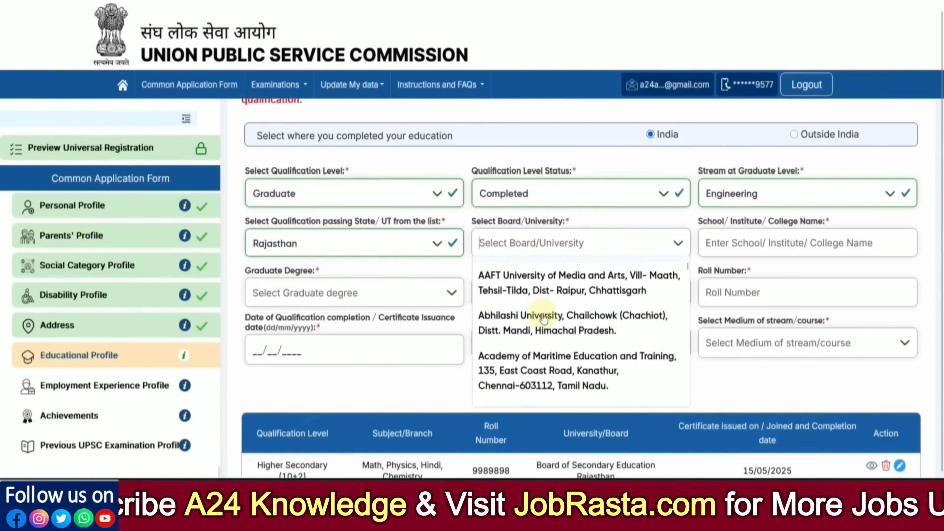
pyautogui.scroll(-2, 542, 318)
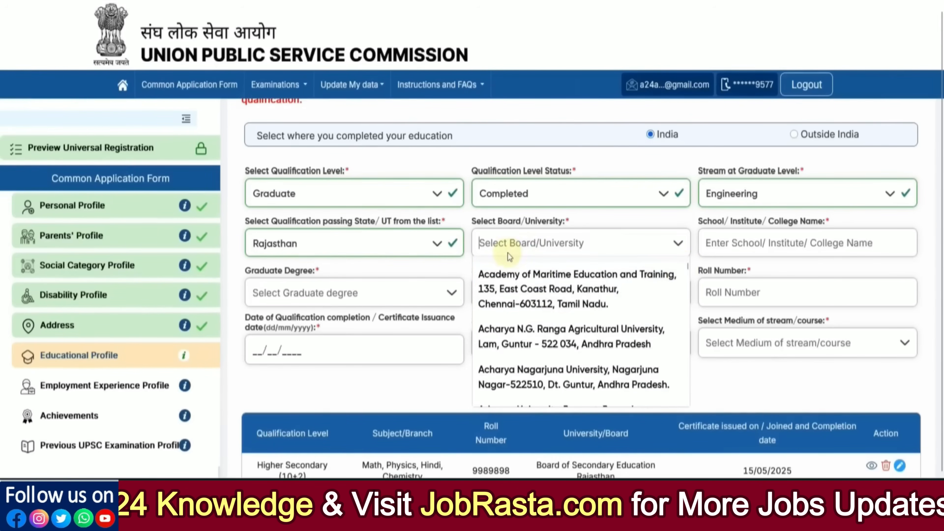
pyautogui.write('RAJASTHAN')
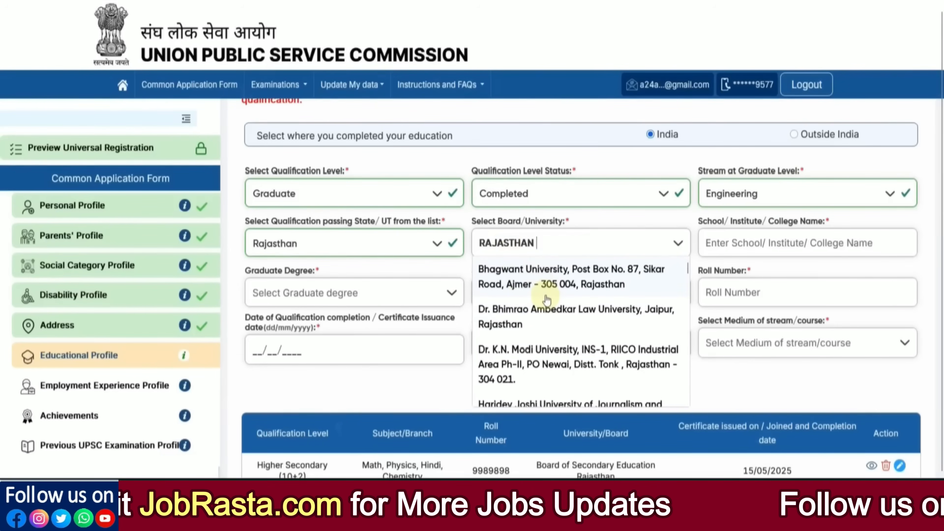
pyautogui.scroll(-4, 546, 300)
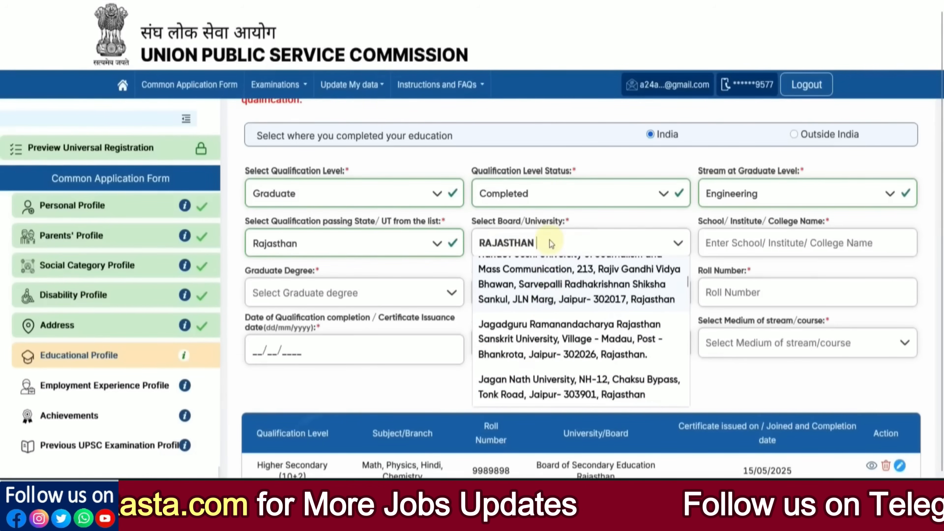
pyautogui.write('TECH')
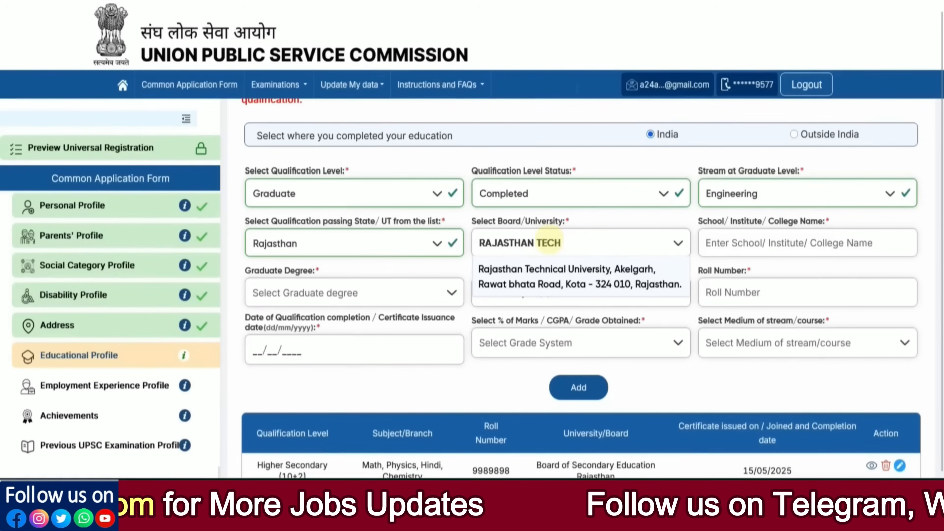
pyautogui.click(549, 272)
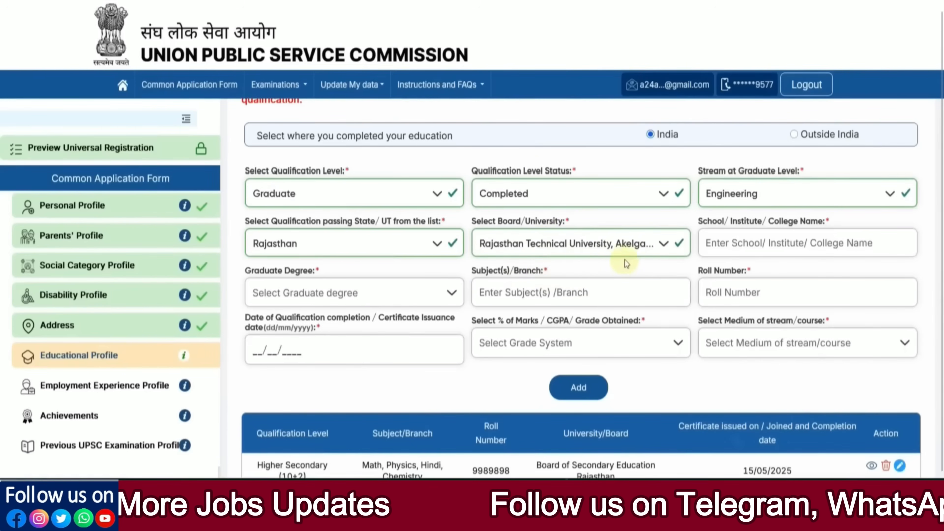
# Enter Mnit as the college and choose B.TECH. as the graduate degree.
pyautogui.click(729, 246)
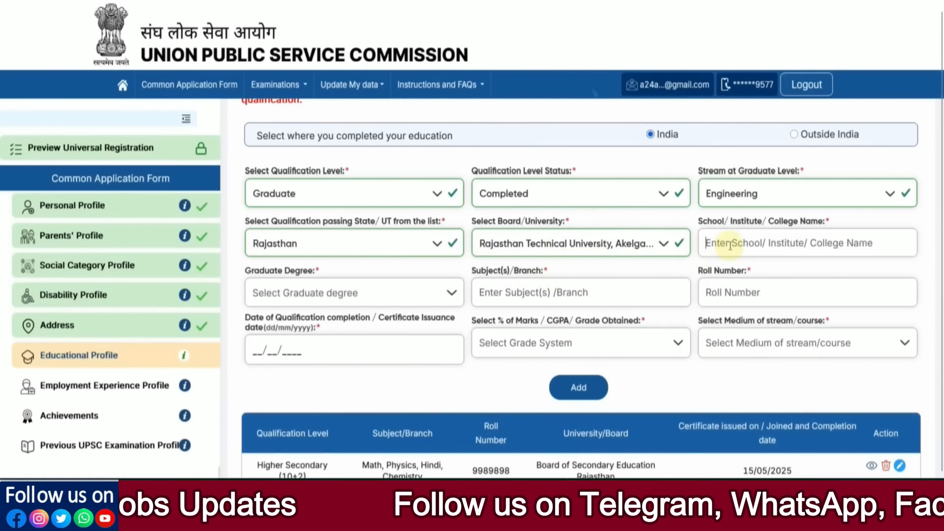
pyautogui.write('Mnl')
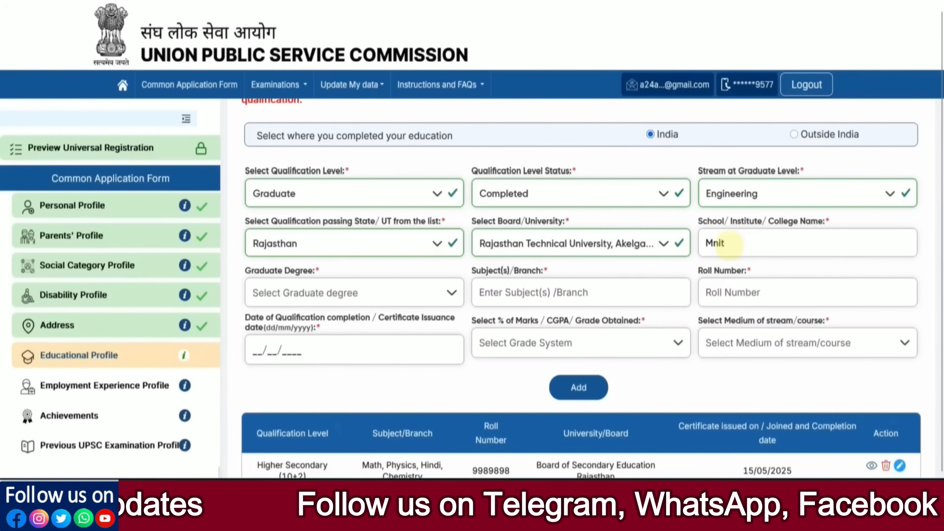
pyautogui.click(294, 302)
pyautogui.scroll(-2, 294, 358)
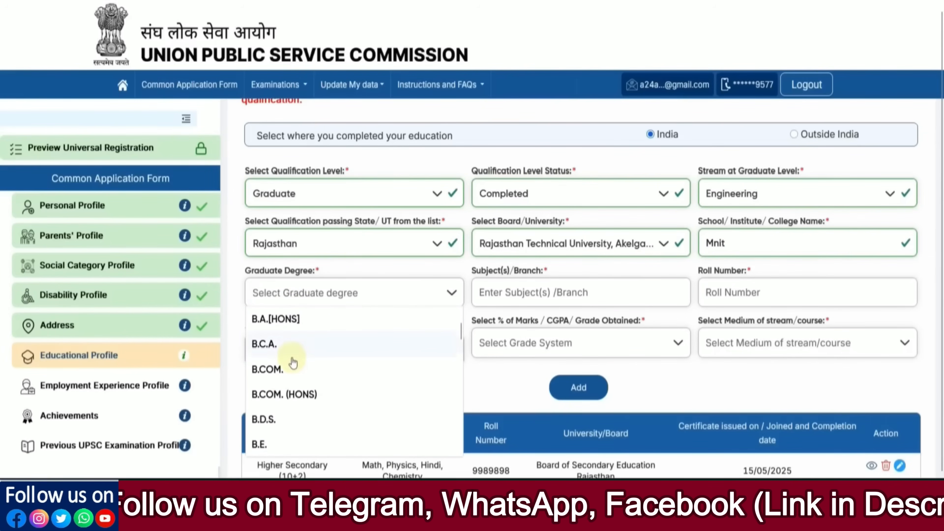
pyautogui.scroll(-6, 294, 365)
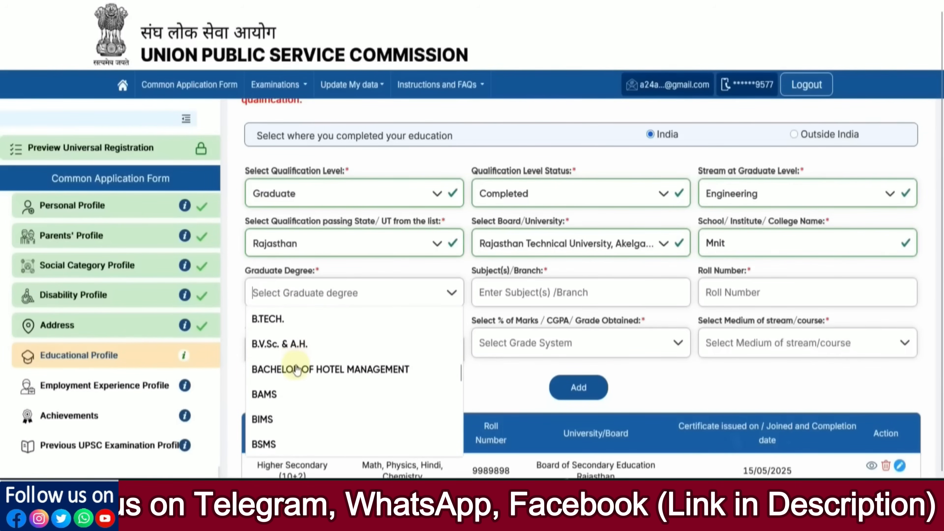
pyautogui.scroll(-8, 296, 369)
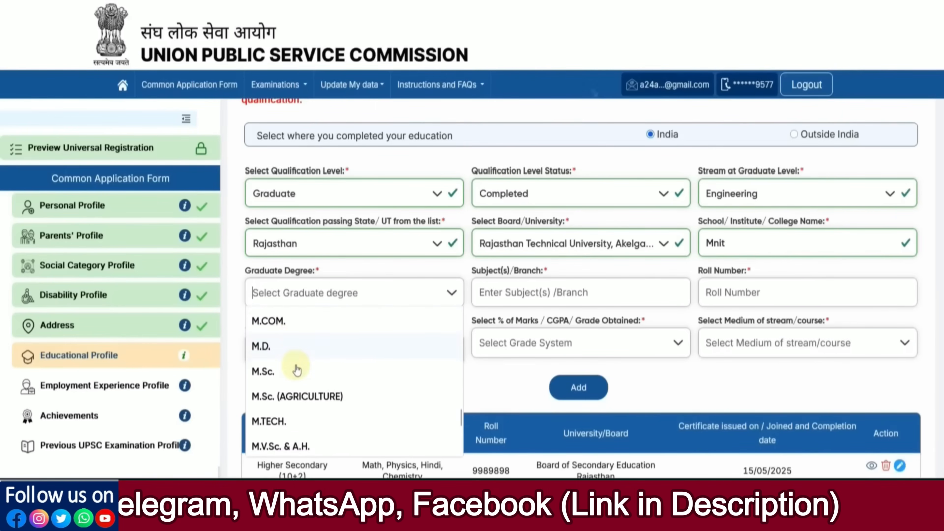
pyautogui.scroll(-5, 296, 369)
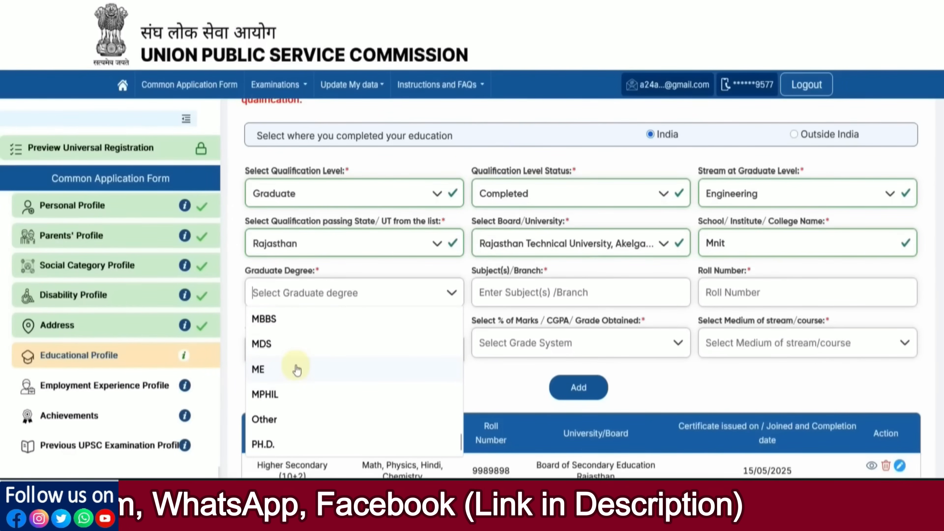
pyautogui.scroll(12, 296, 369)
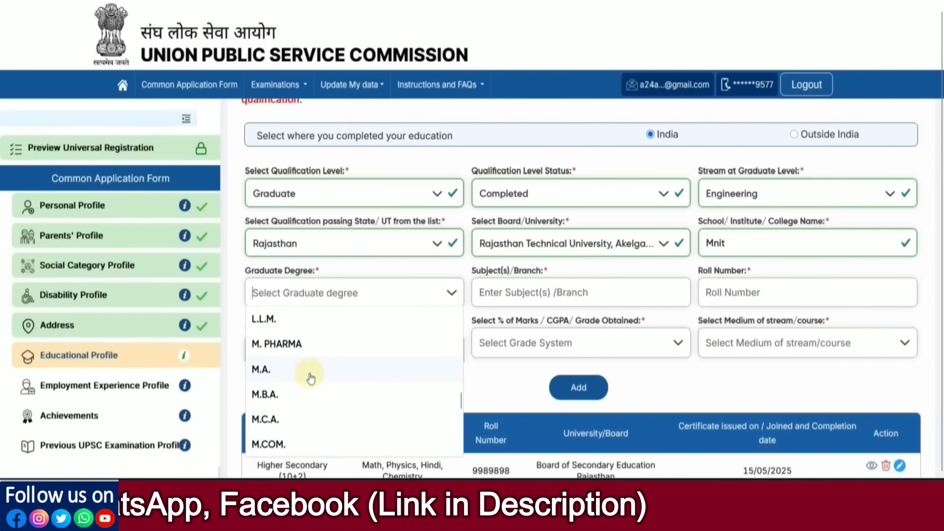
pyautogui.scroll(10, 311, 378)
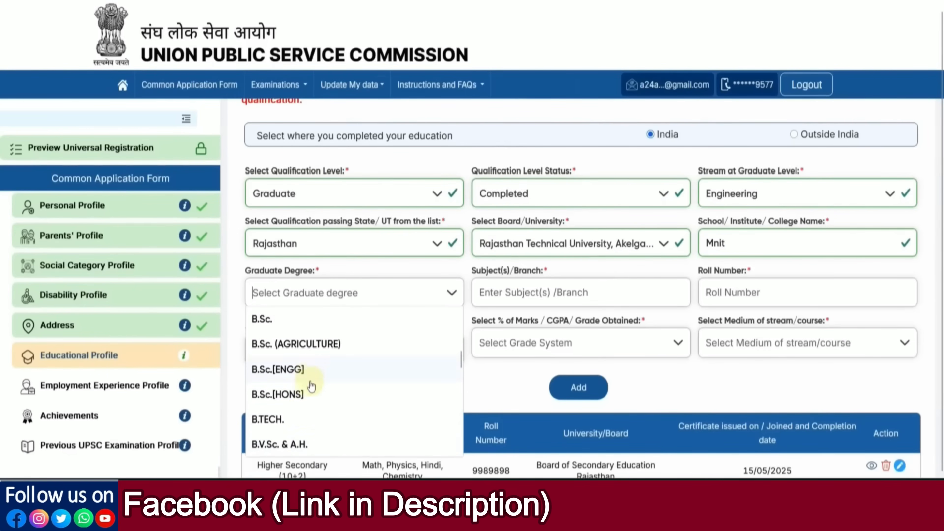
pyautogui.click(304, 419)
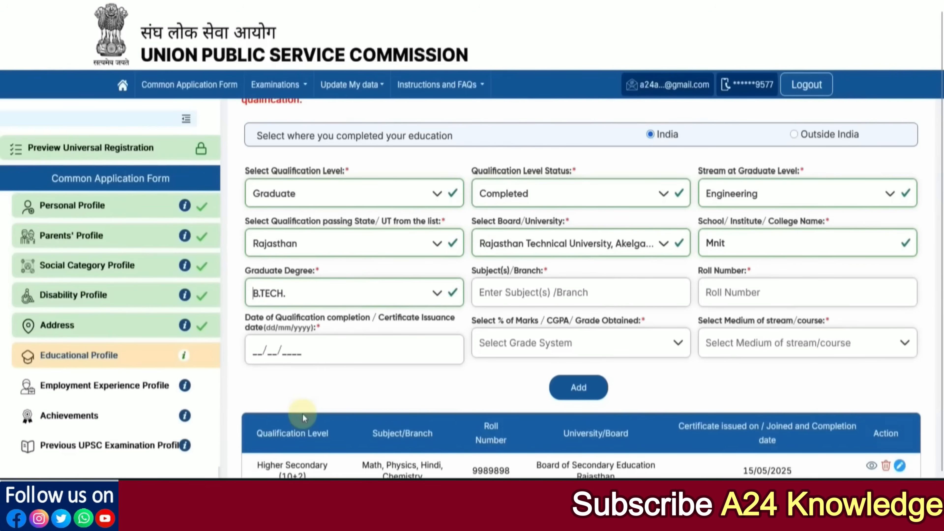
# Set English as the graduate qualification's medium of stream/course.
pyautogui.click(538, 300)
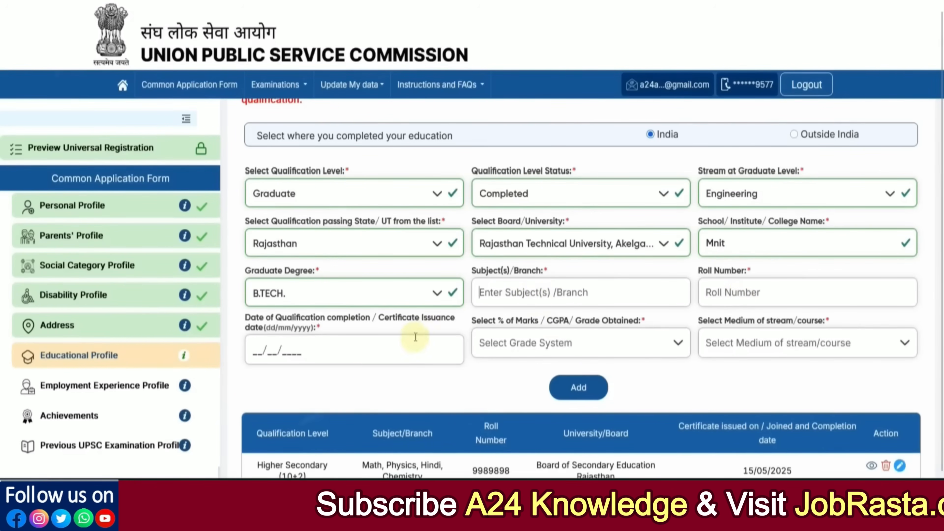
pyautogui.click(536, 347)
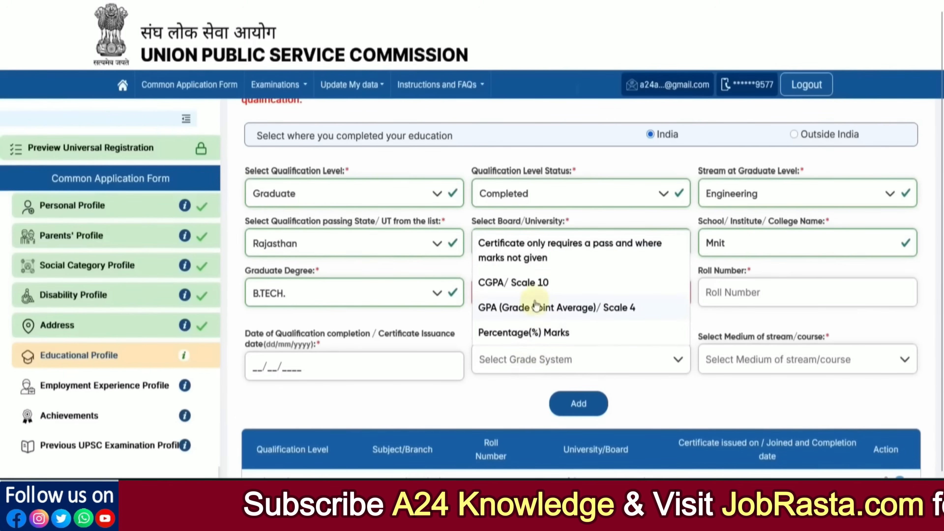
pyautogui.click(727, 370)
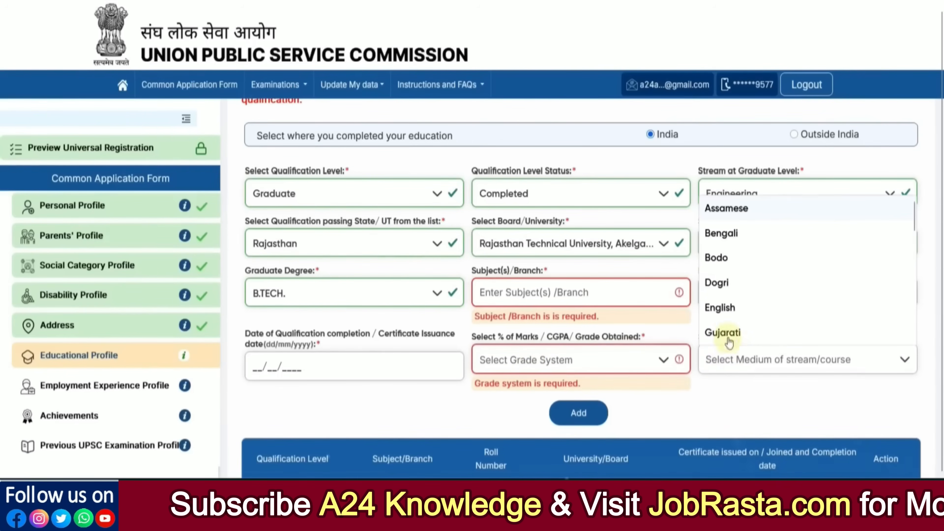
pyautogui.click(732, 308)
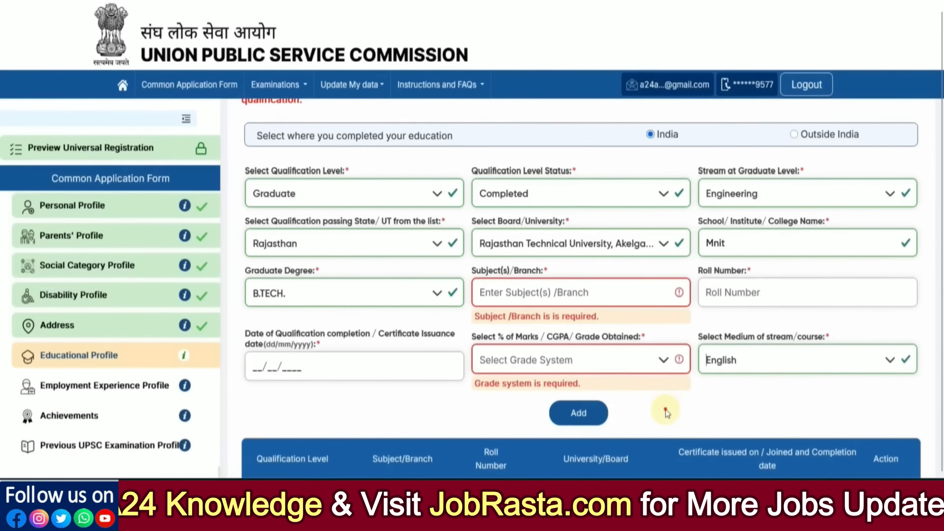
pyautogui.scroll(-2, 663, 394)
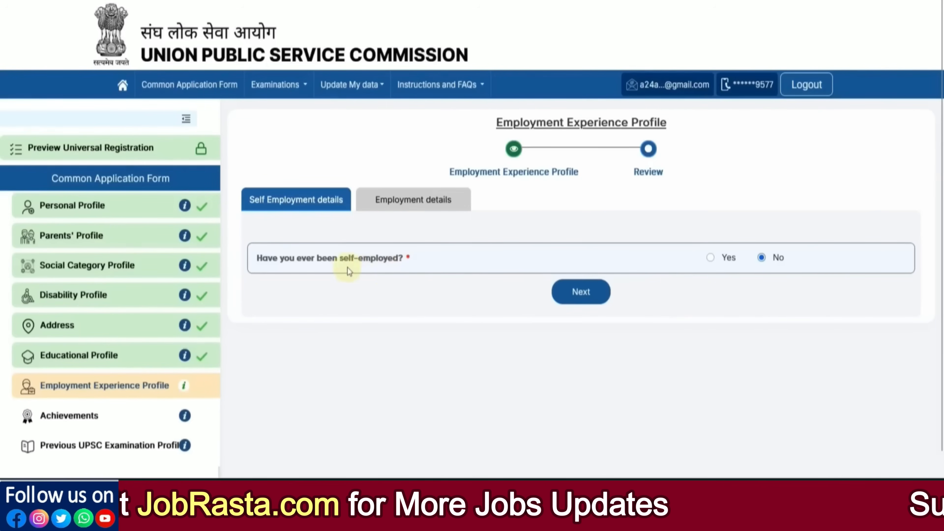
# Answer No to both self-employment and employment, then submit and confirm the Employment Experience Profile.
pyautogui.click(710, 257)
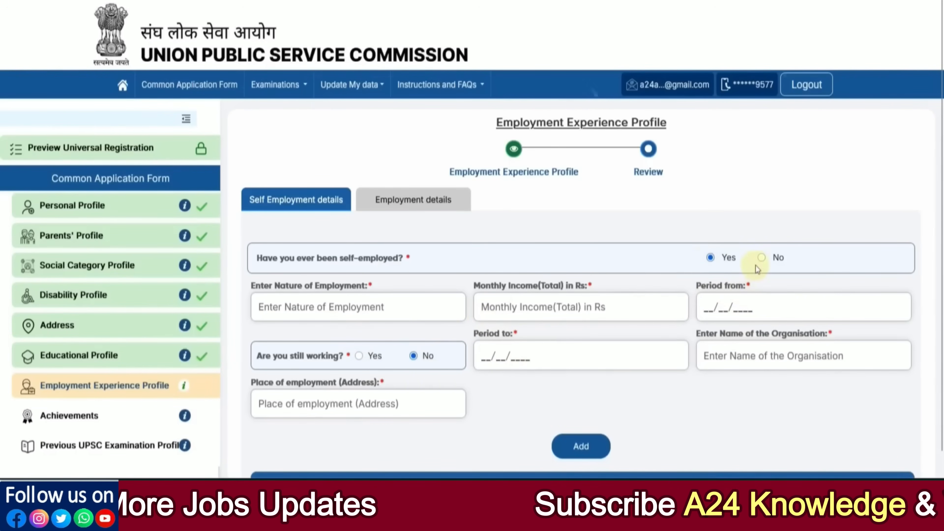
pyautogui.click(762, 259)
pyautogui.click(582, 294)
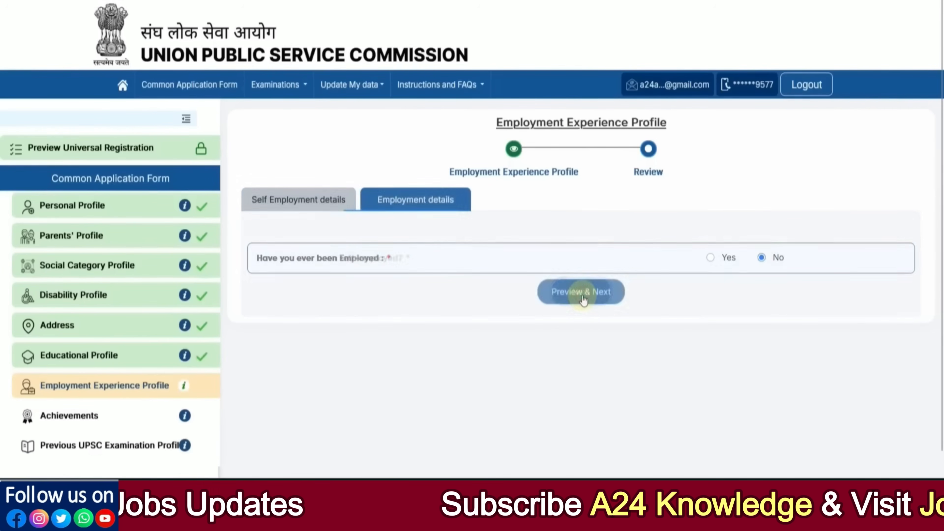
pyautogui.click(583, 296)
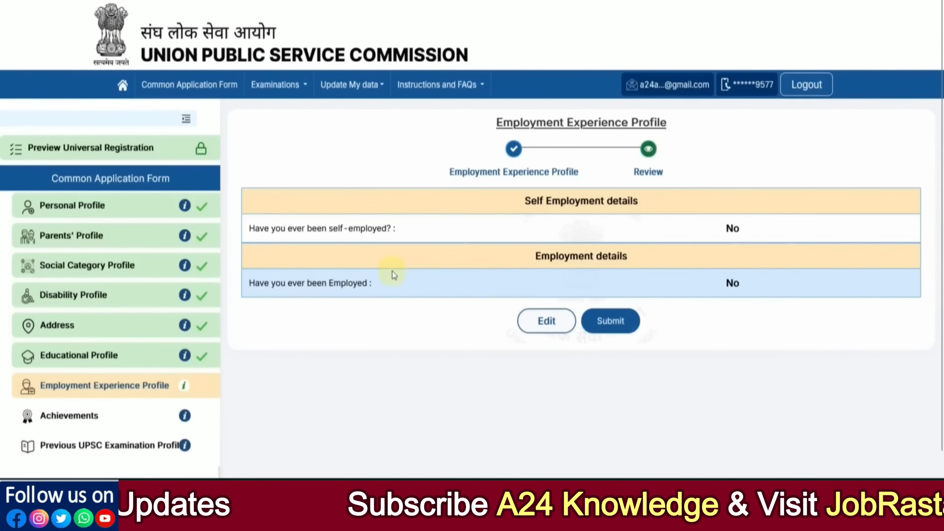
pyautogui.click(613, 325)
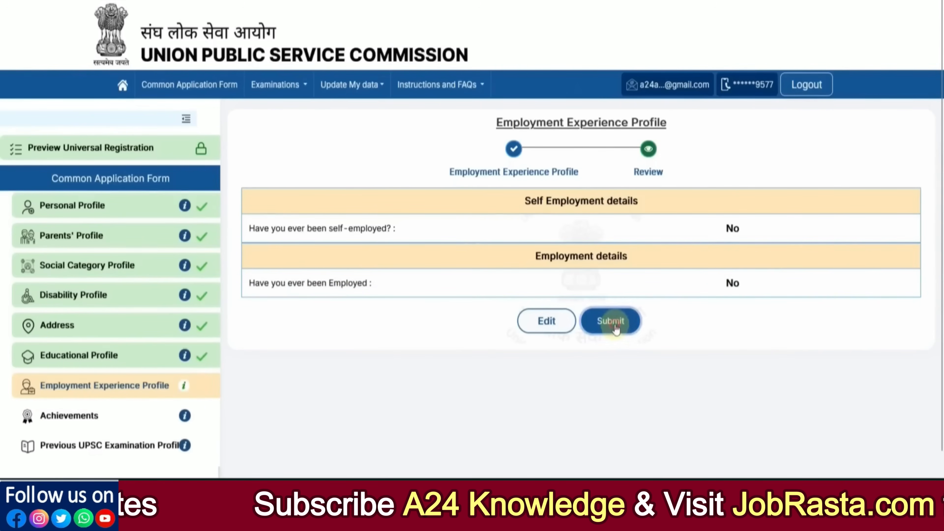
pyautogui.click(453, 294)
pyautogui.click(463, 299)
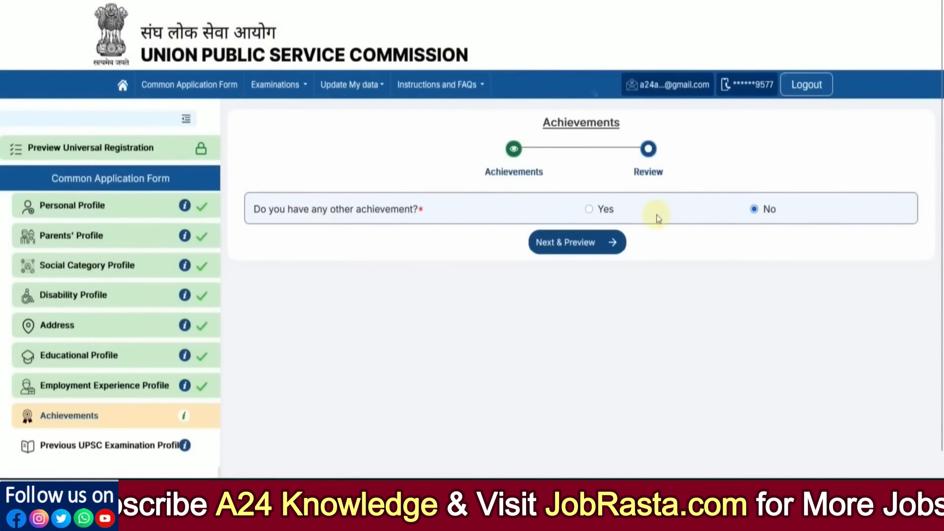
# Answer No to having other achievements, then preview, submit and confirm the Achievements form.
pyautogui.click(595, 215)
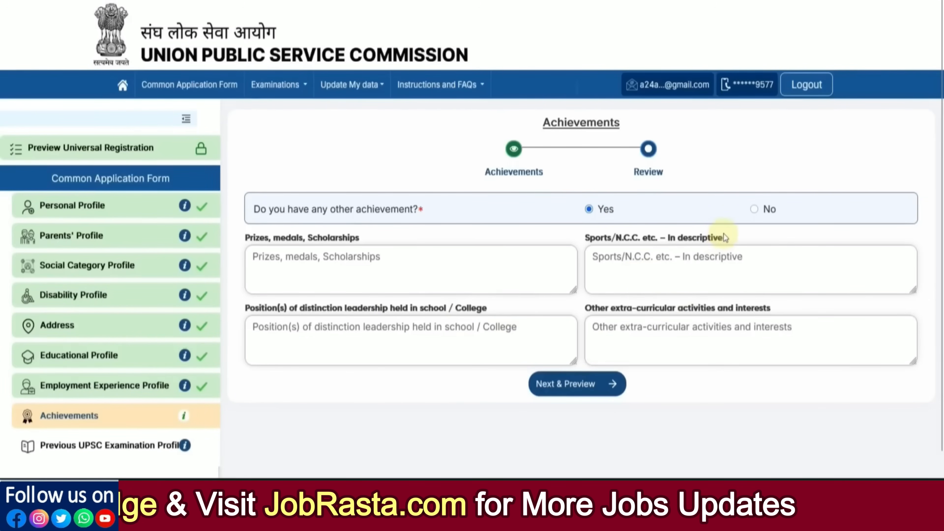
pyautogui.click(754, 209)
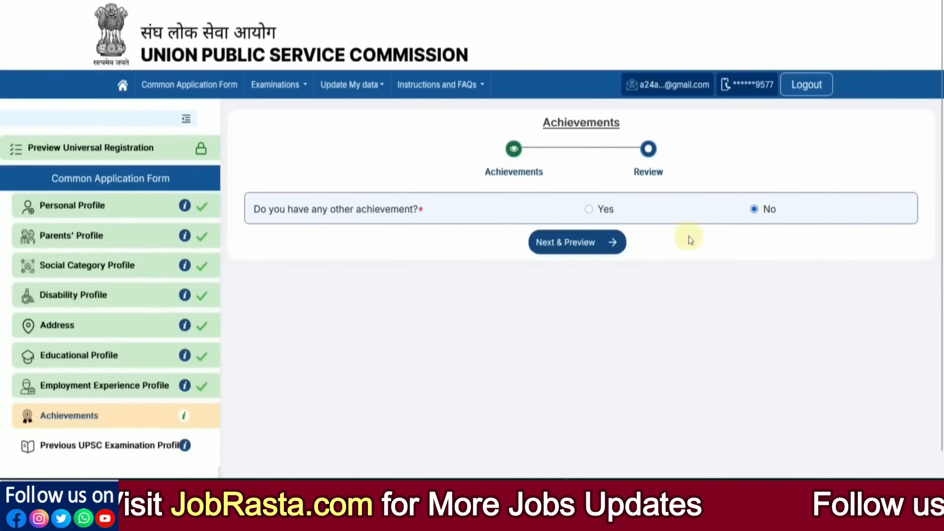
pyautogui.click(567, 244)
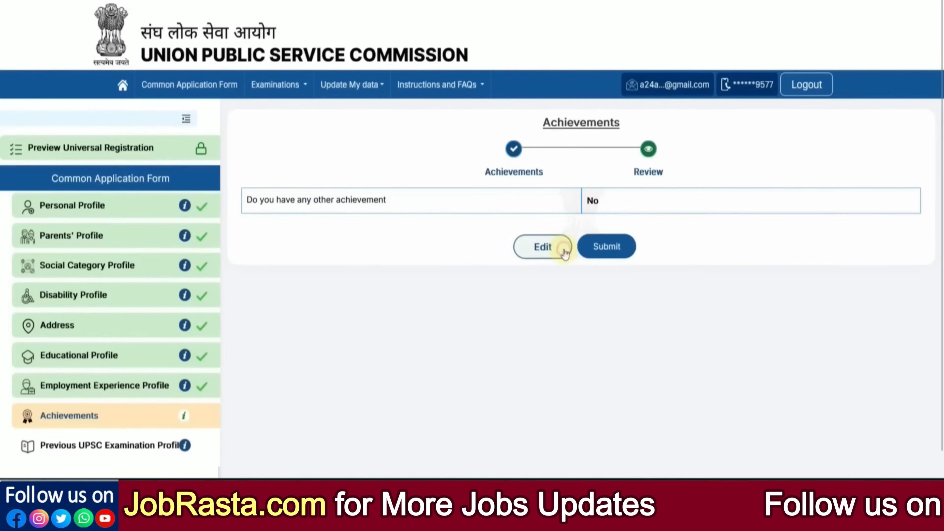
pyautogui.click(605, 254)
pyautogui.click(452, 292)
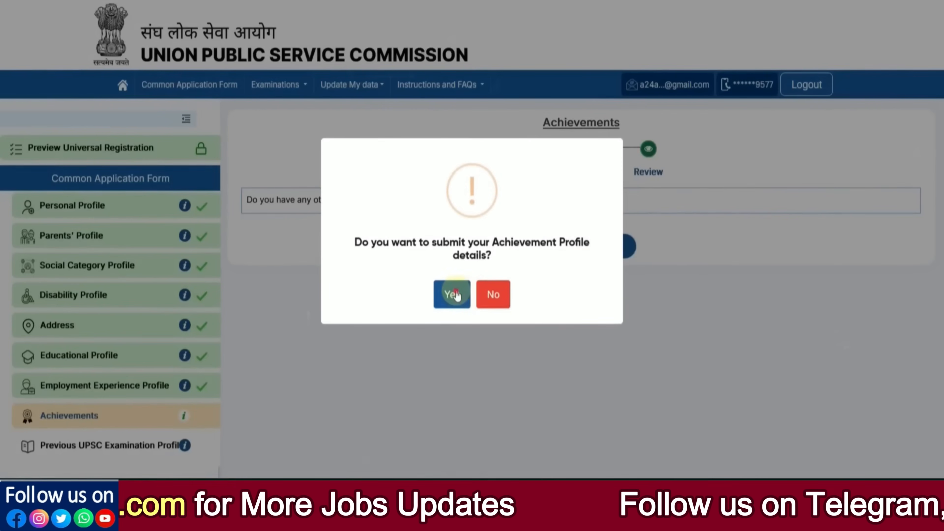
pyautogui.click(479, 307)
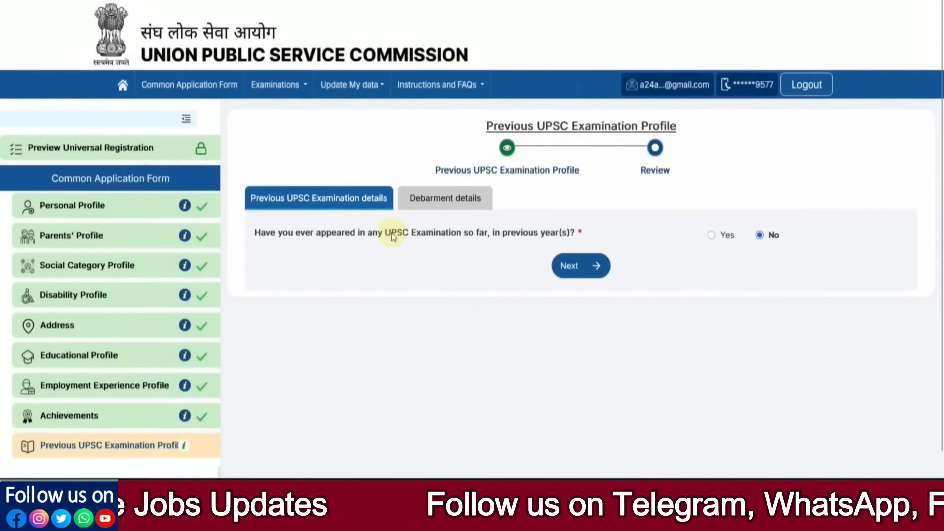
# Try NDA & NA (I) as a previous exam, then answer No to previous UPSC exams and continue to debarment.
pyautogui.click(711, 236)
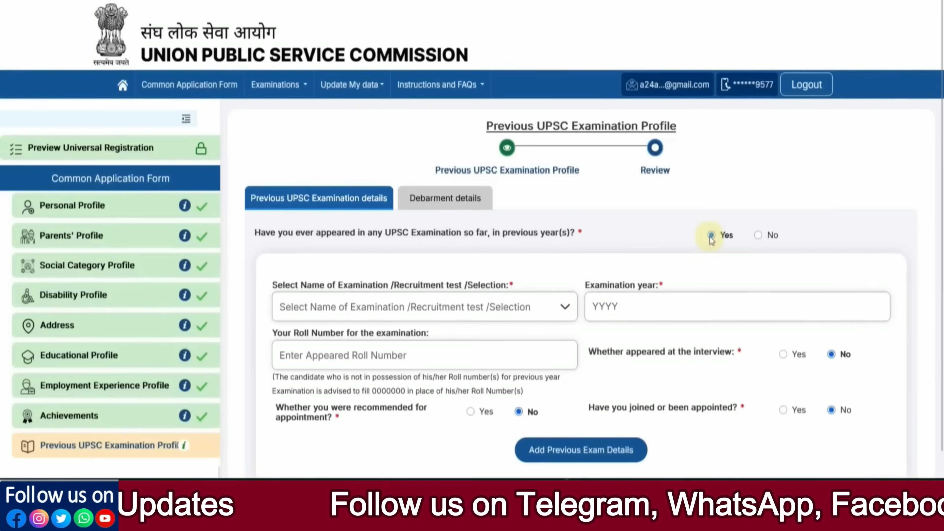
pyautogui.scroll(-1, 468, 323)
pyautogui.click(408, 277)
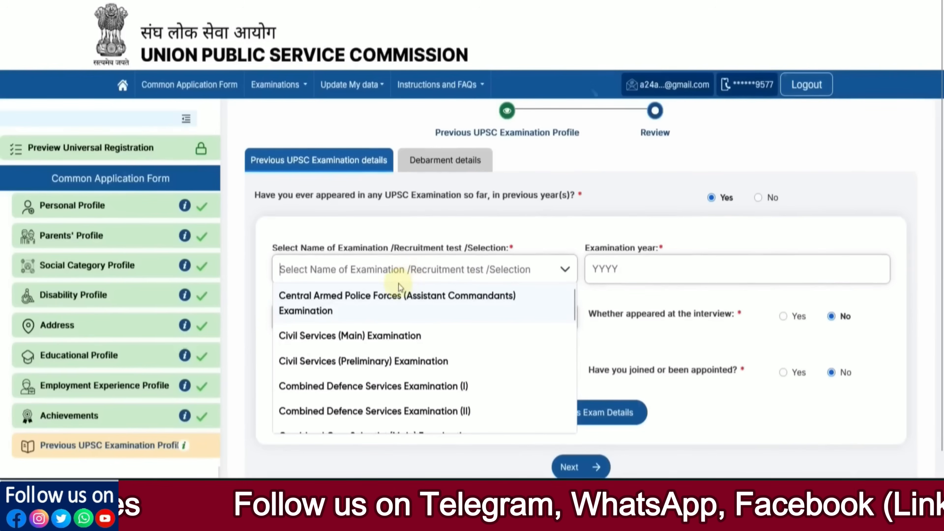
pyautogui.scroll(-1, 405, 324)
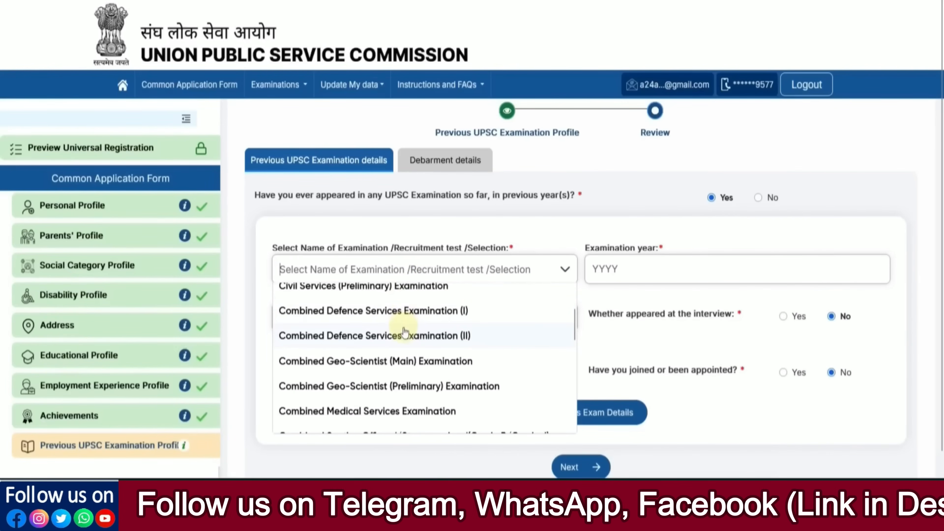
pyautogui.scroll(-5, 405, 325)
pyautogui.scroll(-3, 403, 332)
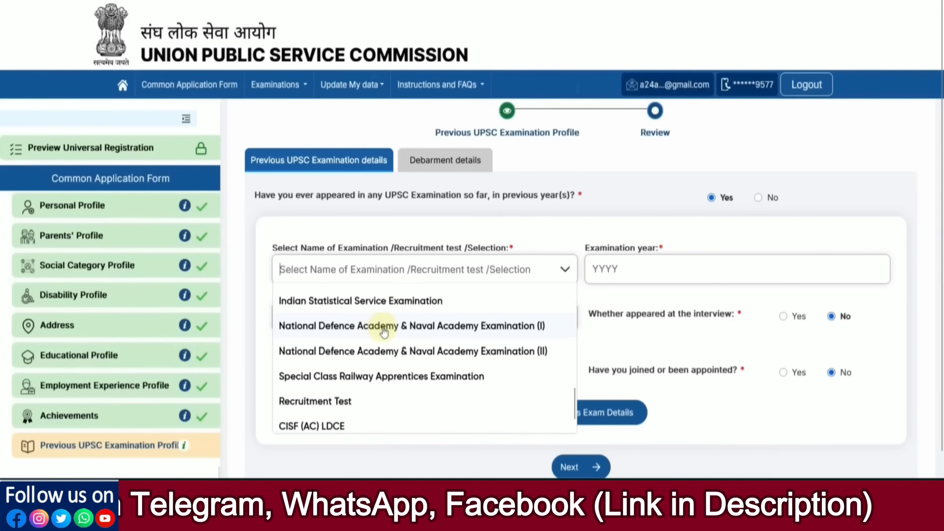
pyautogui.click(379, 327)
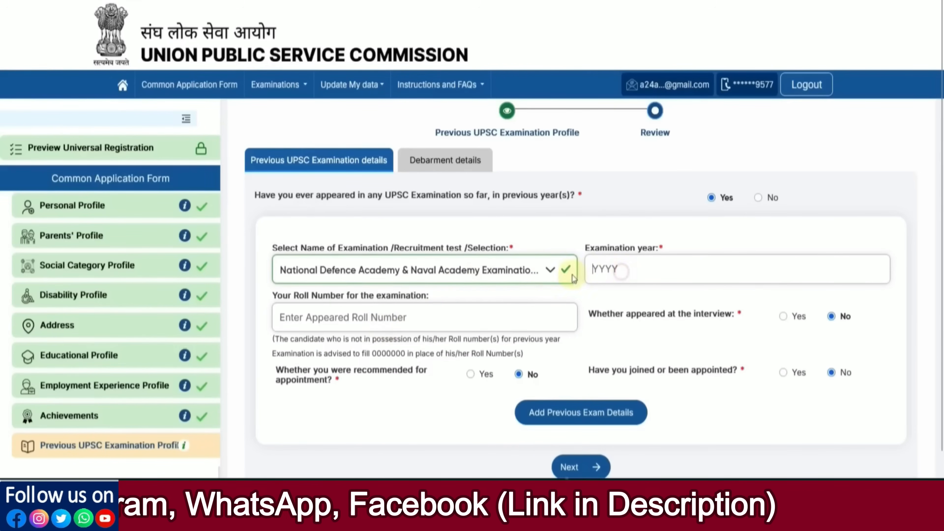
pyautogui.click(615, 276)
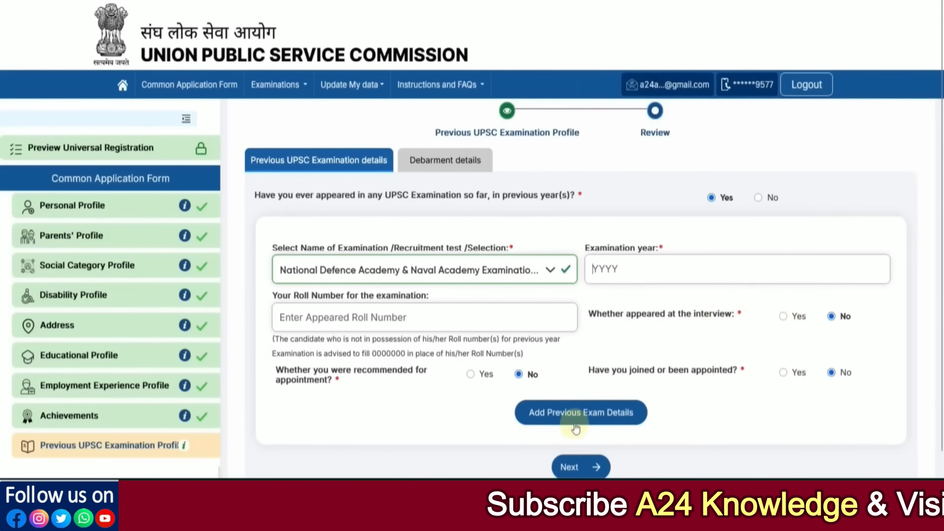
pyautogui.click(758, 198)
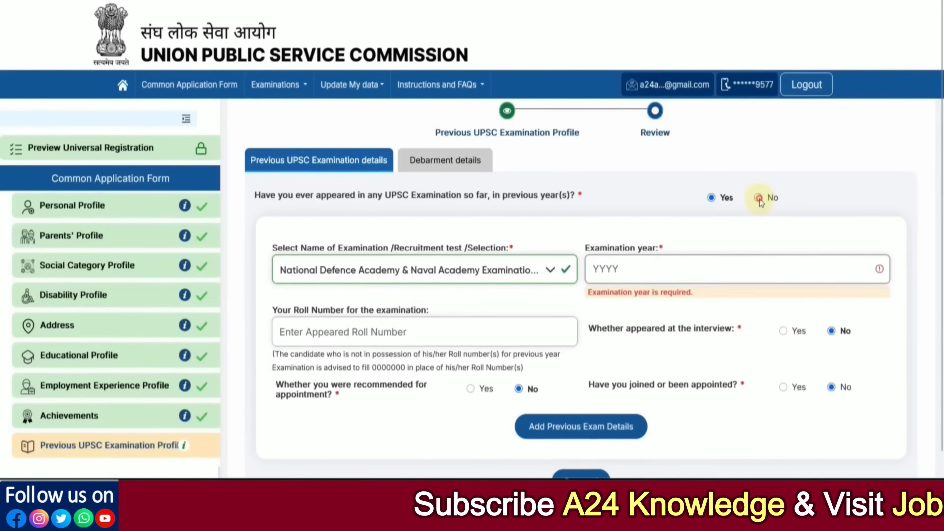
pyautogui.click(569, 265)
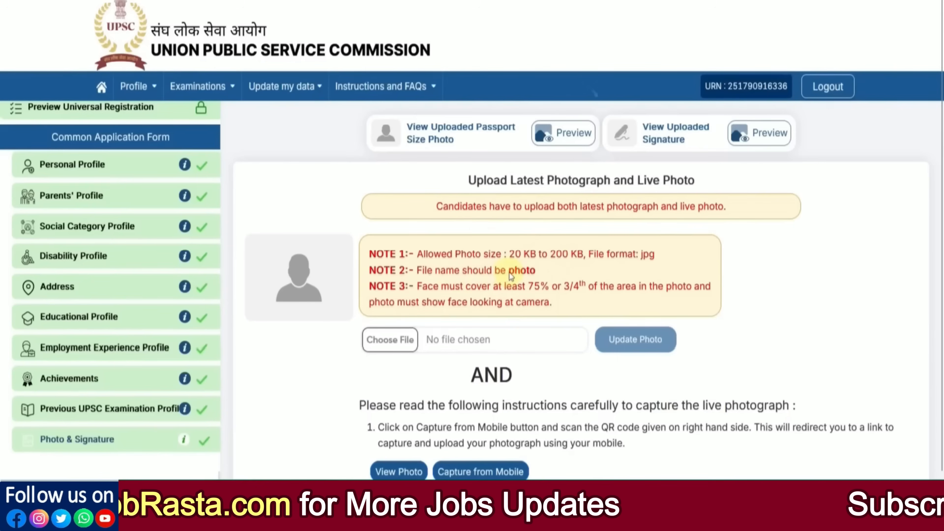
# Highlight the required photo file name in NOTE 2 and view the passport size photo guidelines.
pyautogui.moveTo(509, 272); pyautogui.dragTo(537, 275)
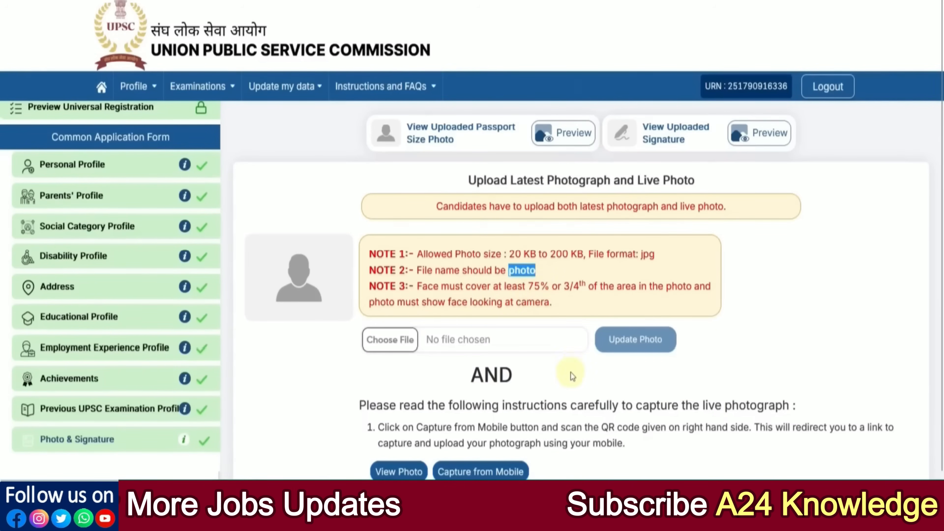
pyautogui.scroll(-4, 571, 378)
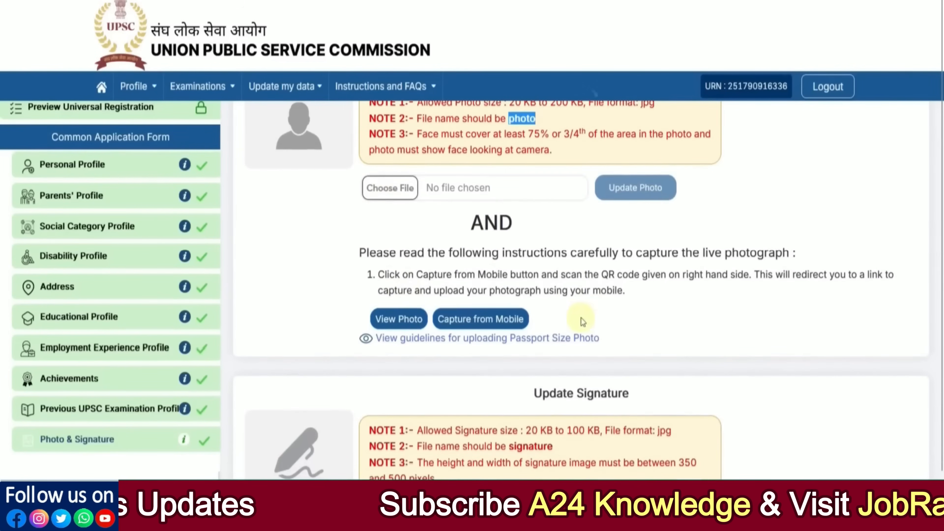
pyautogui.click(479, 339)
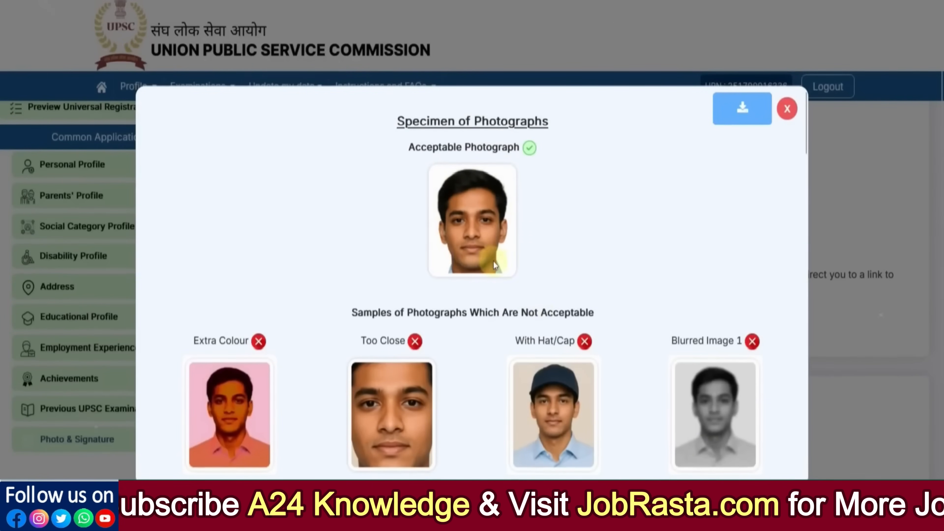
# Read through the acceptable and unacceptable photo samples, then close the Specimen of Photographs guide.
pyautogui.scroll(-3, 496, 264)
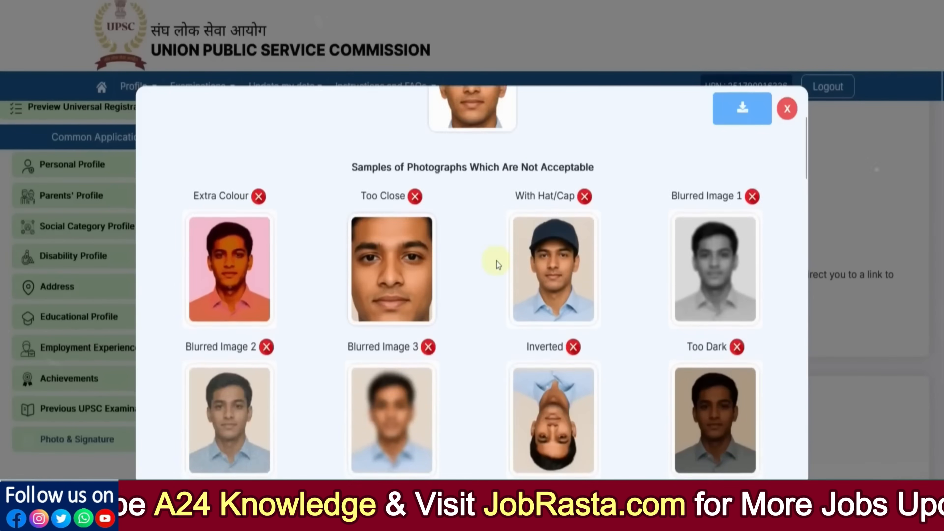
pyautogui.scroll(-2, 497, 265)
pyautogui.scroll(-4, 696, 293)
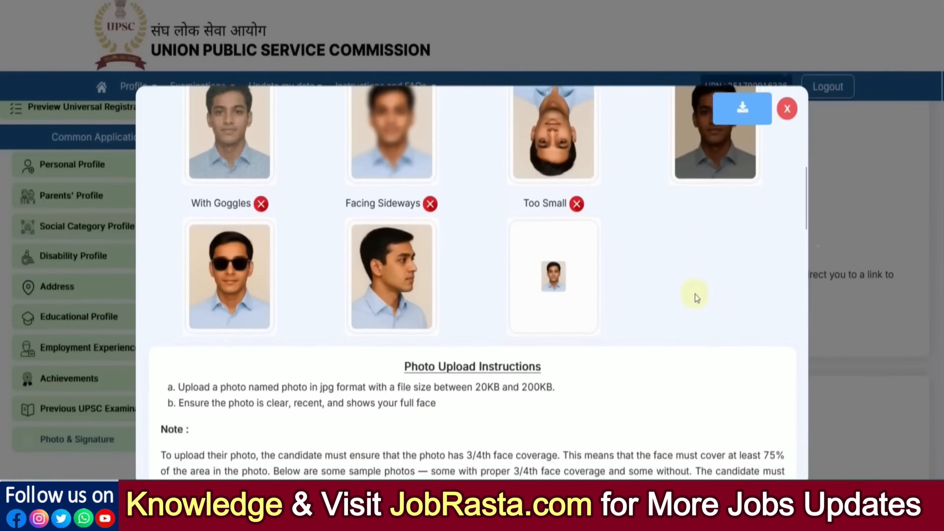
pyautogui.scroll(-5, 696, 305)
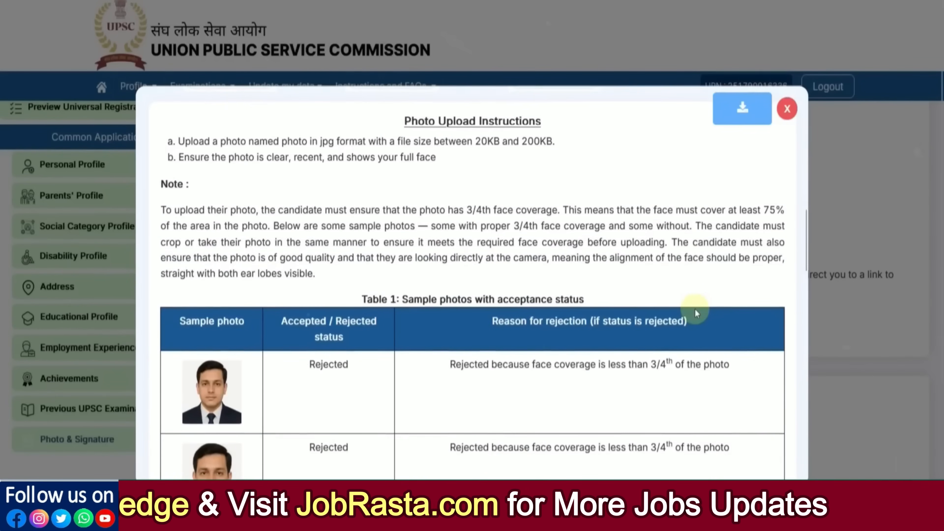
pyautogui.scroll(-5, 695, 308)
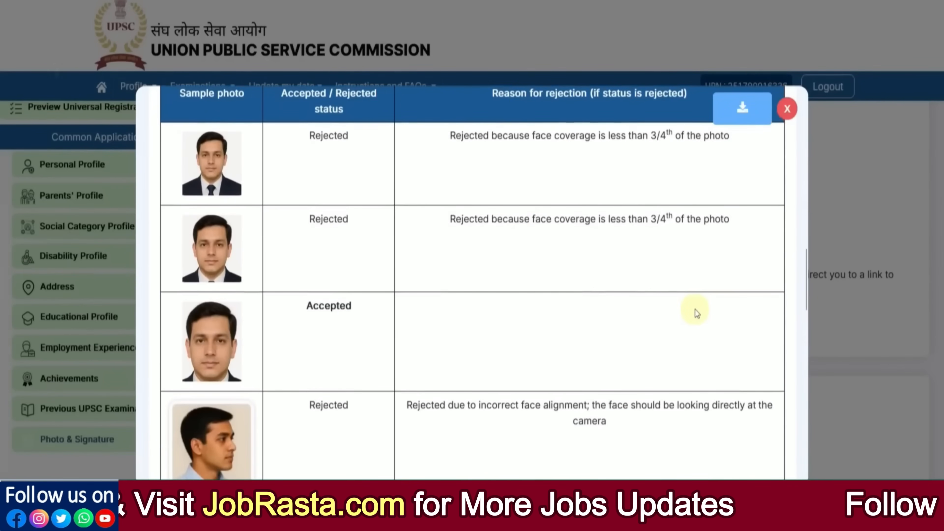
pyautogui.scroll(2, 697, 314)
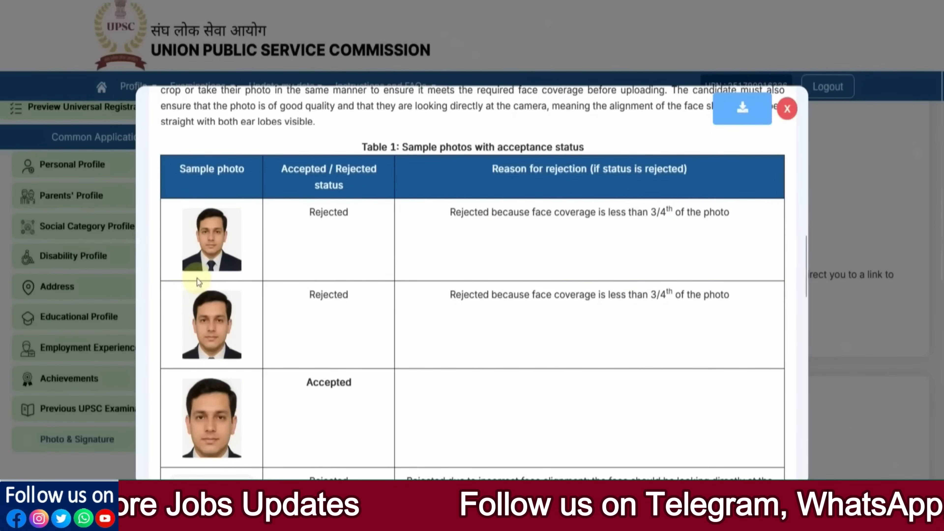
pyautogui.scroll(10, 611, 314)
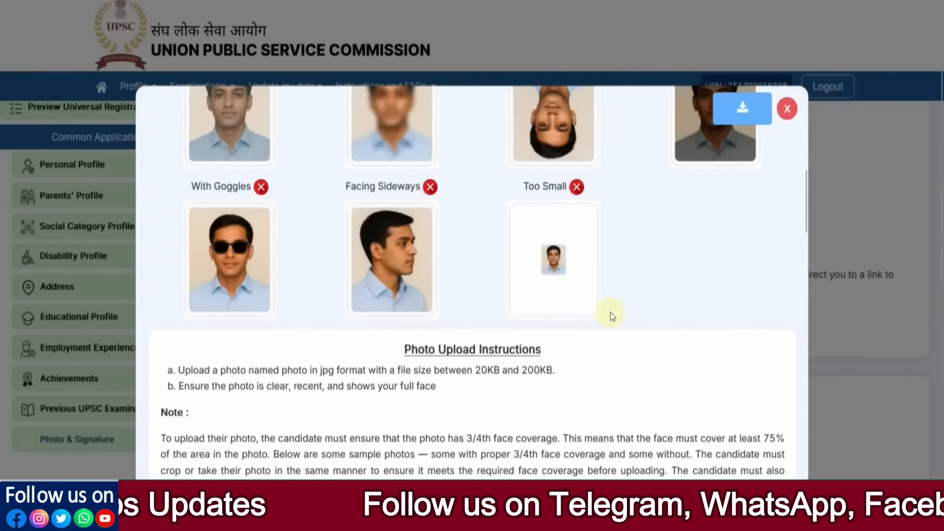
pyautogui.scroll(3, 611, 315)
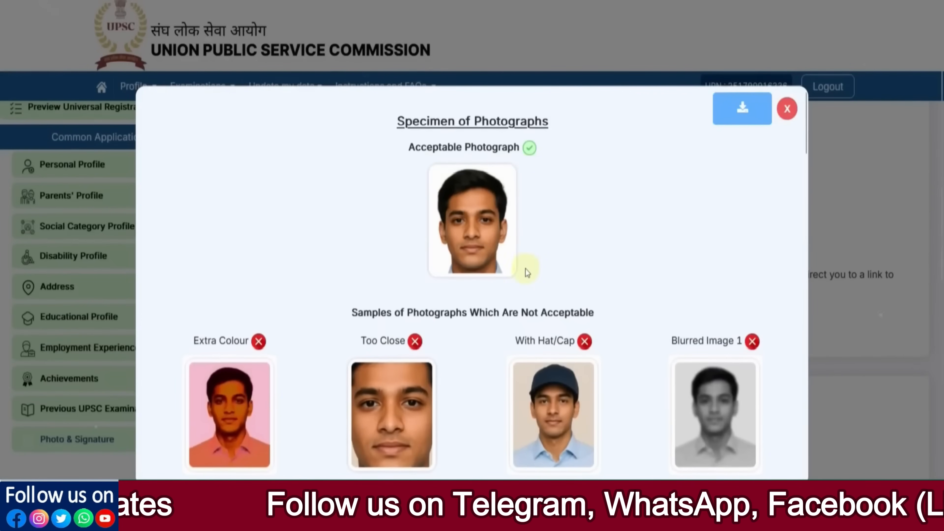
pyautogui.click(787, 109)
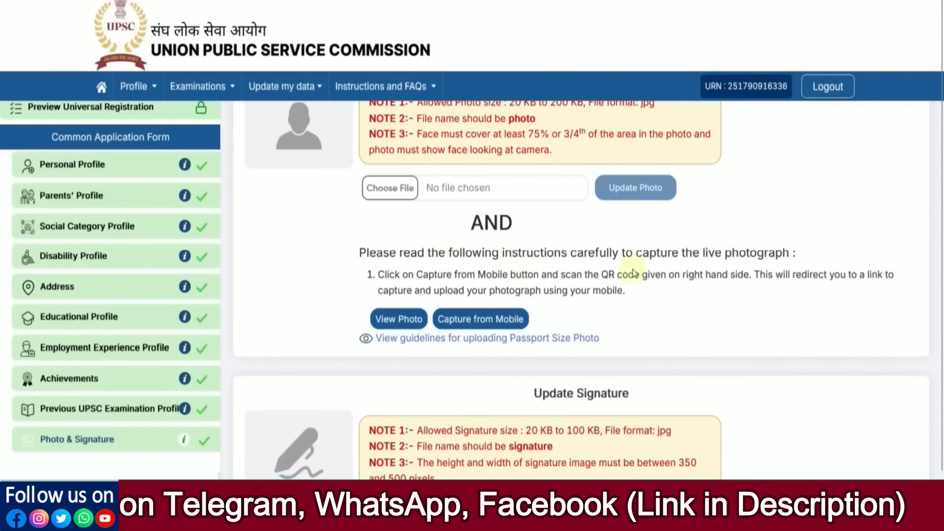
# Generate a 10-minute QR code from the live photo section to capture the photo by mobile.
pyautogui.scroll(2, 542, 348)
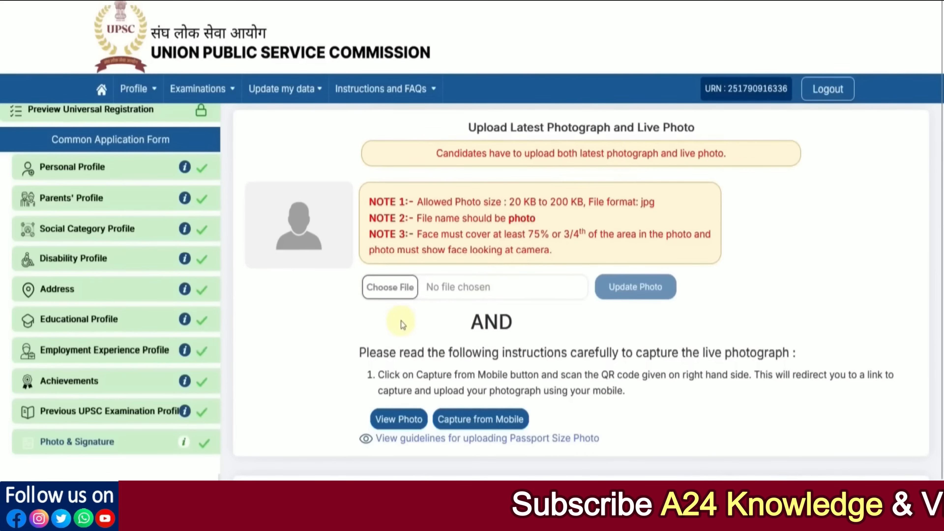
pyautogui.scroll(-4, 402, 321)
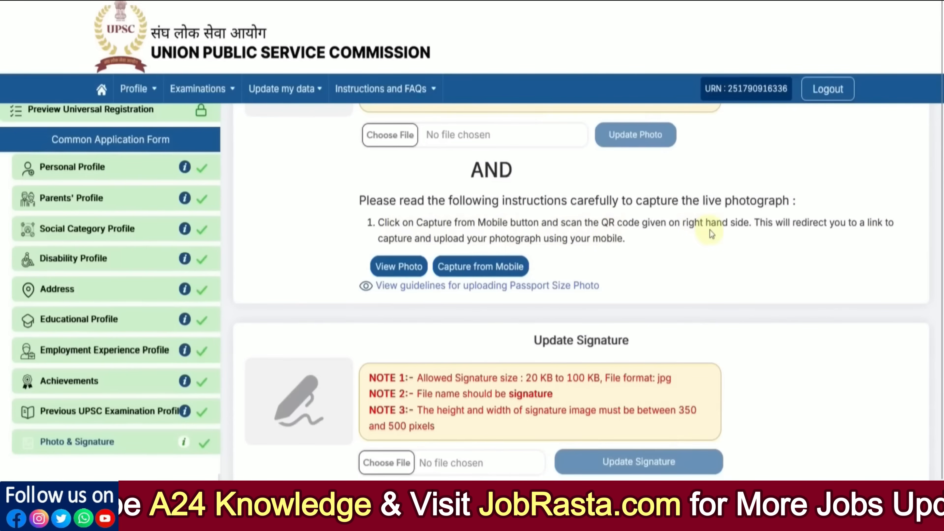
pyautogui.click(490, 272)
pyautogui.scroll(-2, 603, 321)
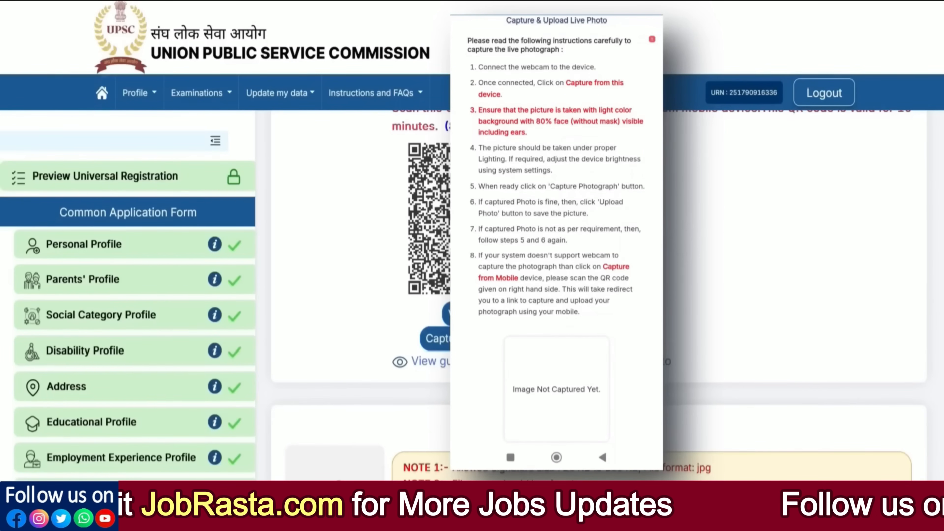
# Take the live photo with the phone camera and upload it to the portal.
pyautogui.scroll(-2, 557, 223)
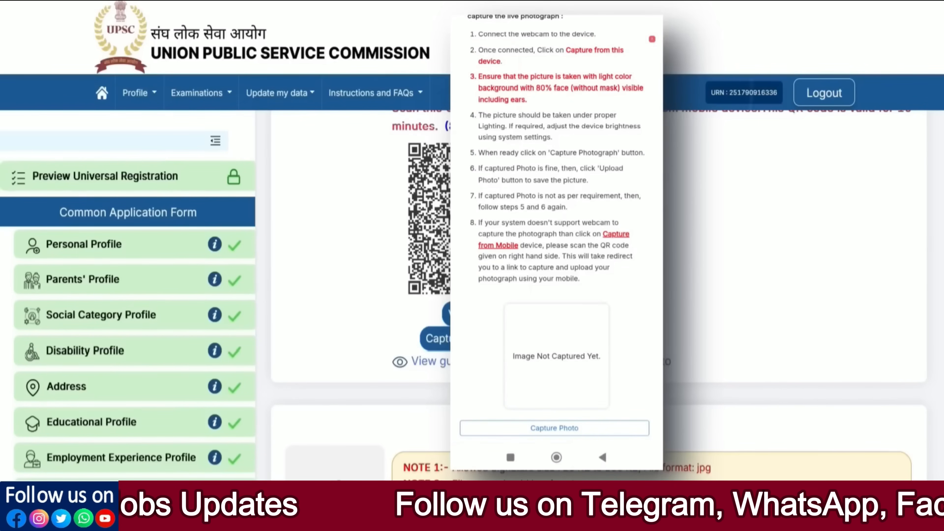
pyautogui.click(554, 428)
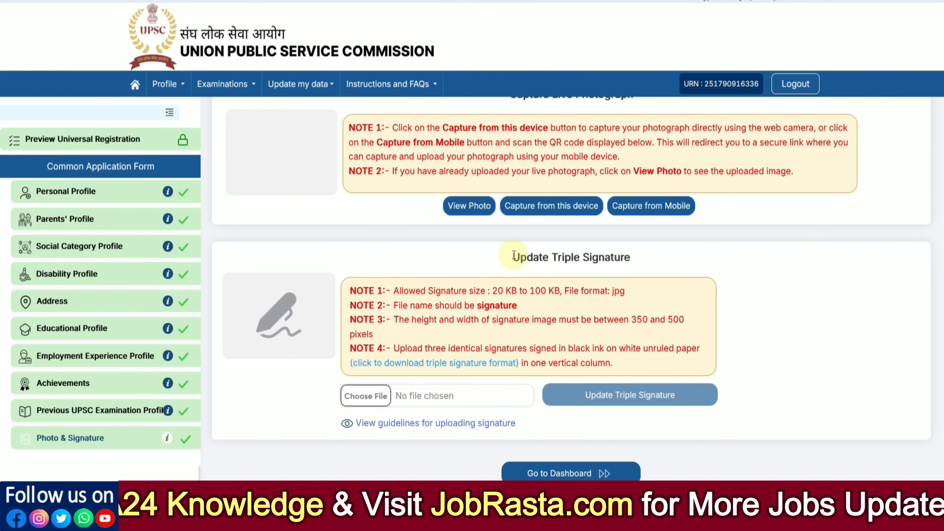
# Download the triple signature template signature.jpg and view it full screen.
pyautogui.moveTo(514, 256); pyautogui.dragTo(603, 256)
pyautogui.click(485, 268)
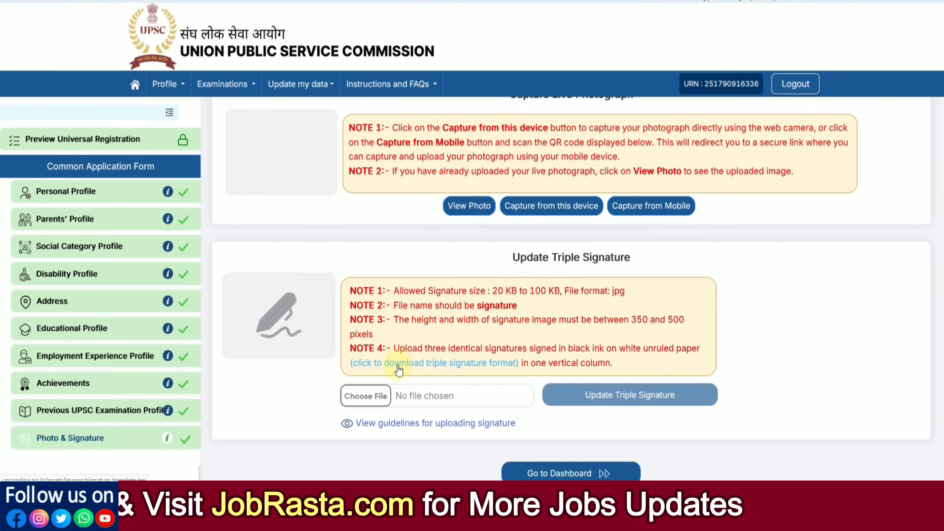
pyautogui.click(426, 370)
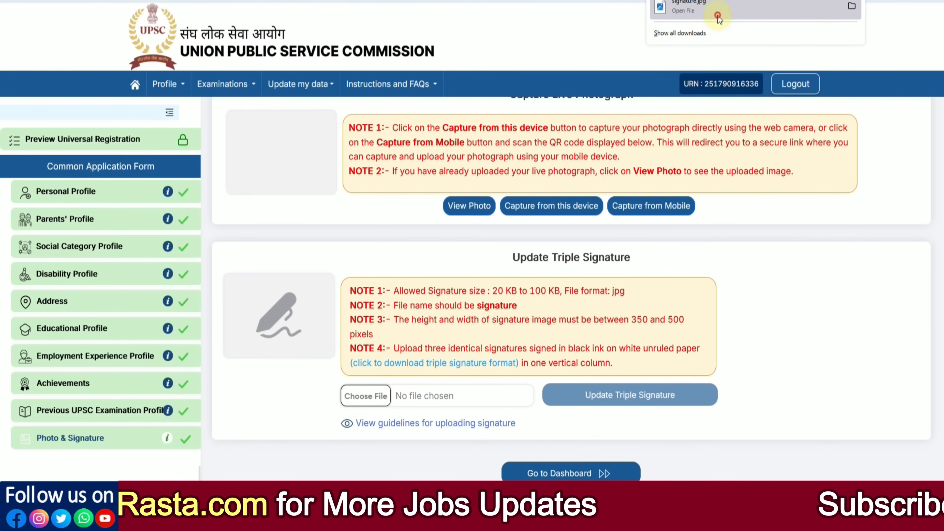
pyautogui.click(716, 11)
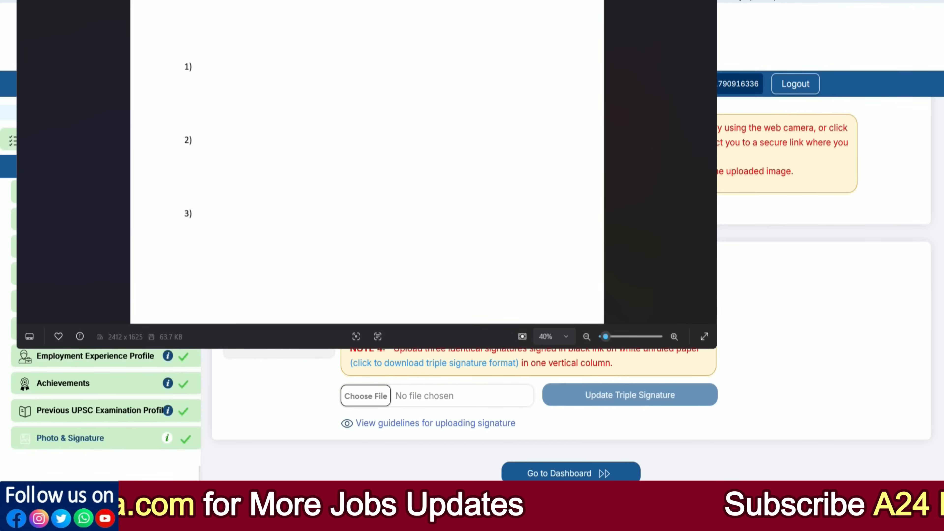
pyautogui.click(684, 1)
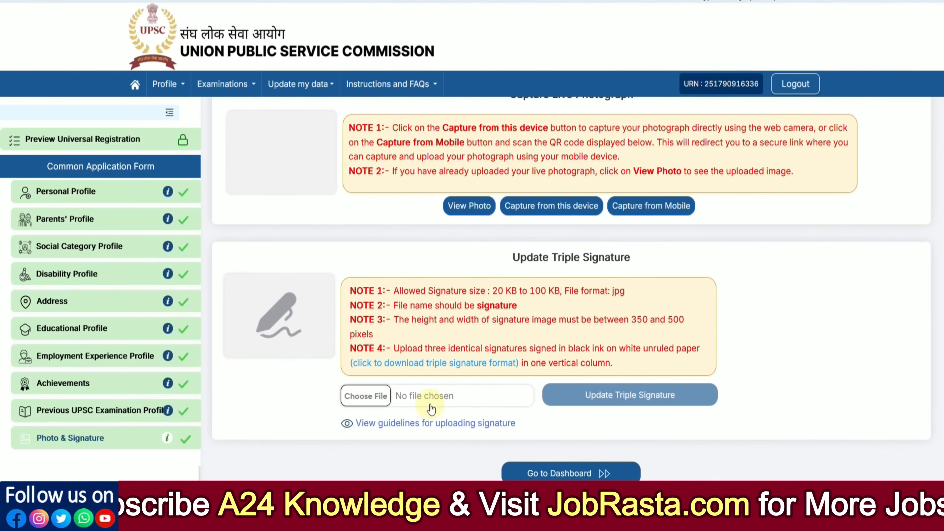
# Review the signature specimen guidelines (three black-ink signatures, jpg, 20–100 KB) and close them.
pyautogui.click(423, 424)
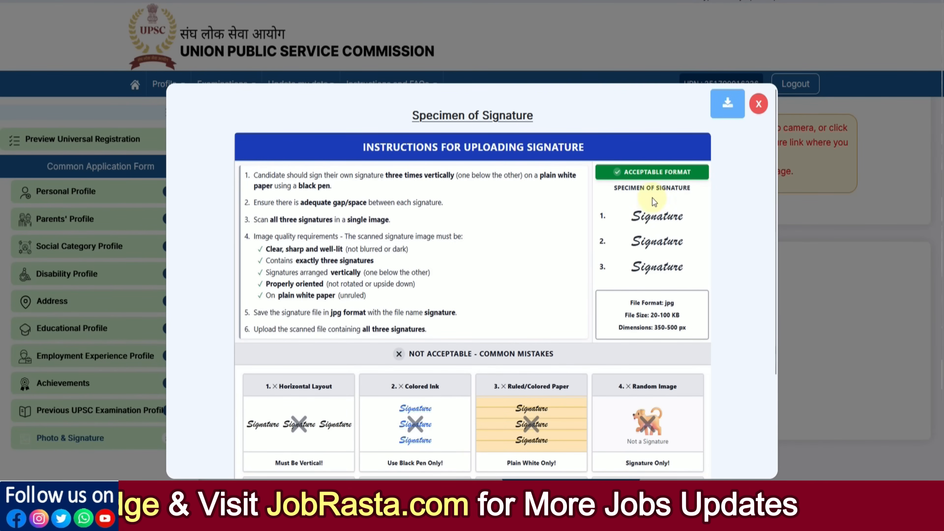
pyautogui.scroll(-2, 677, 222)
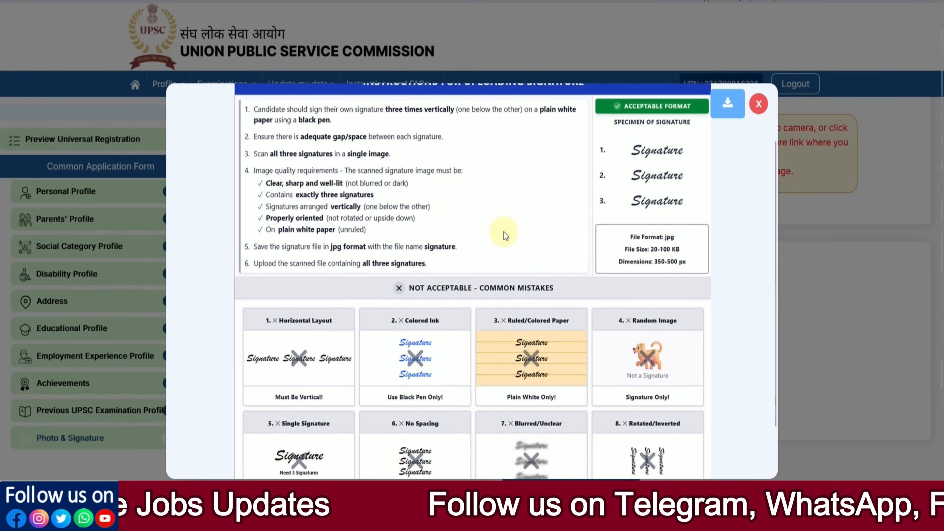
pyautogui.scroll(2, 428, 221)
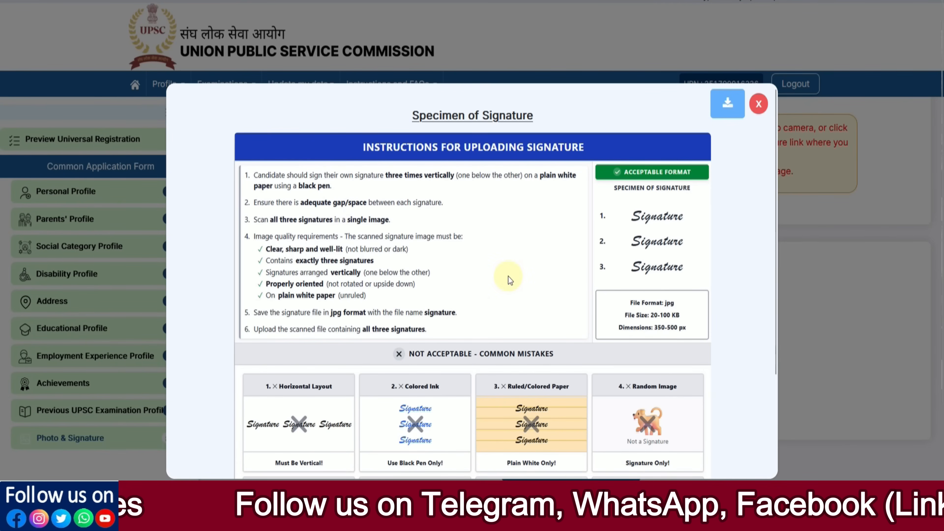
pyautogui.scroll(-5, 508, 276)
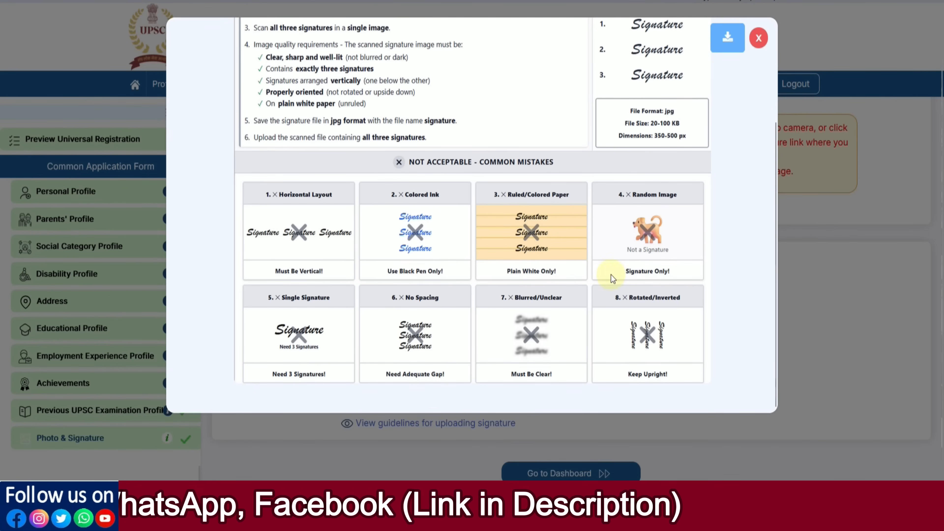
pyautogui.scroll(-1, 611, 274)
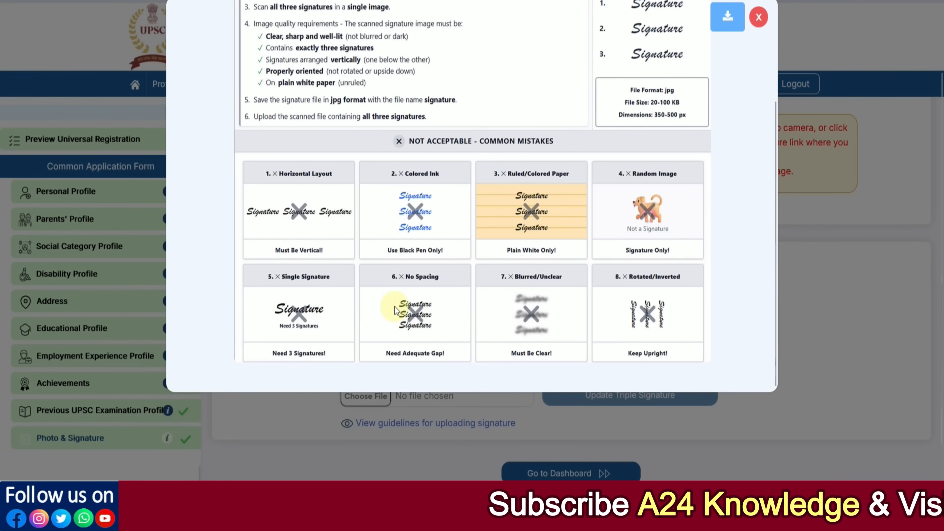
pyautogui.scroll(5, 434, 307)
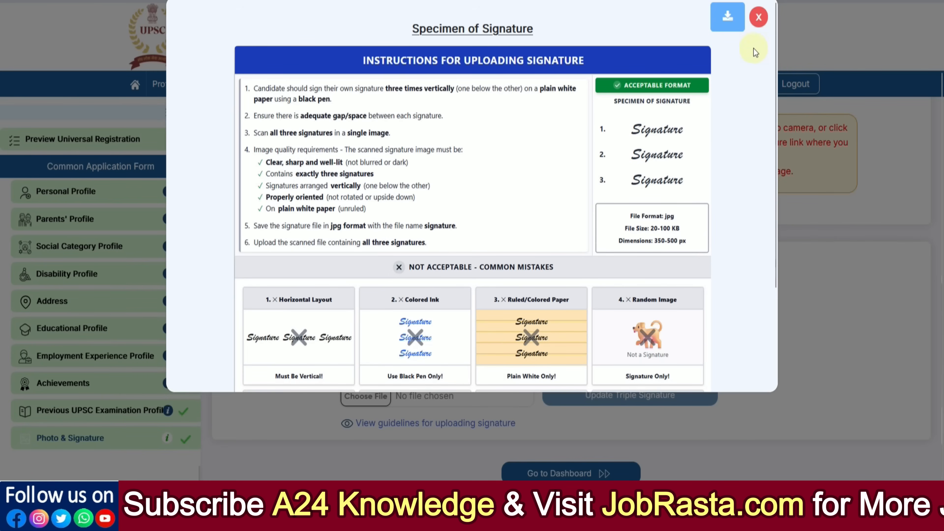
pyautogui.click(759, 17)
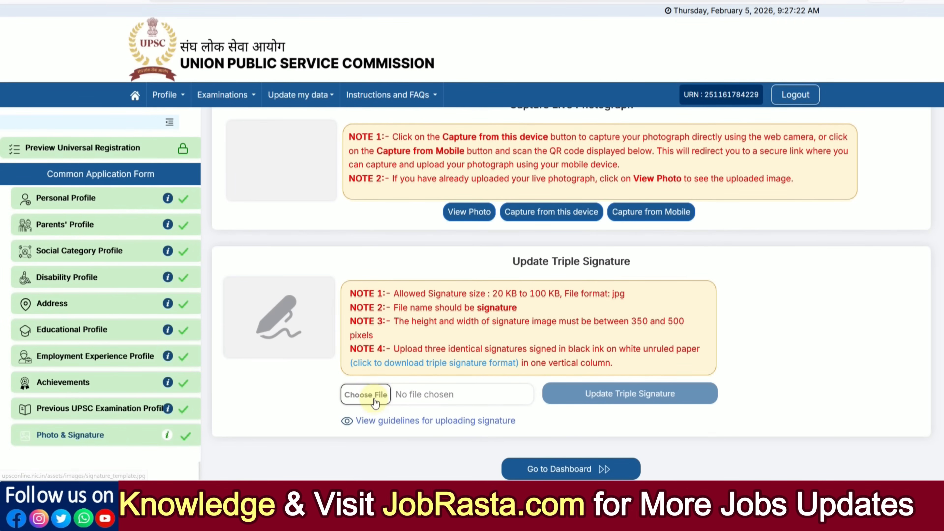
# Go to Examinations > Apply Exam / Recruitment to list the open NDA & NA (II) and CDS (II) 2026 exams.
pyautogui.scroll(8, 479, 378)
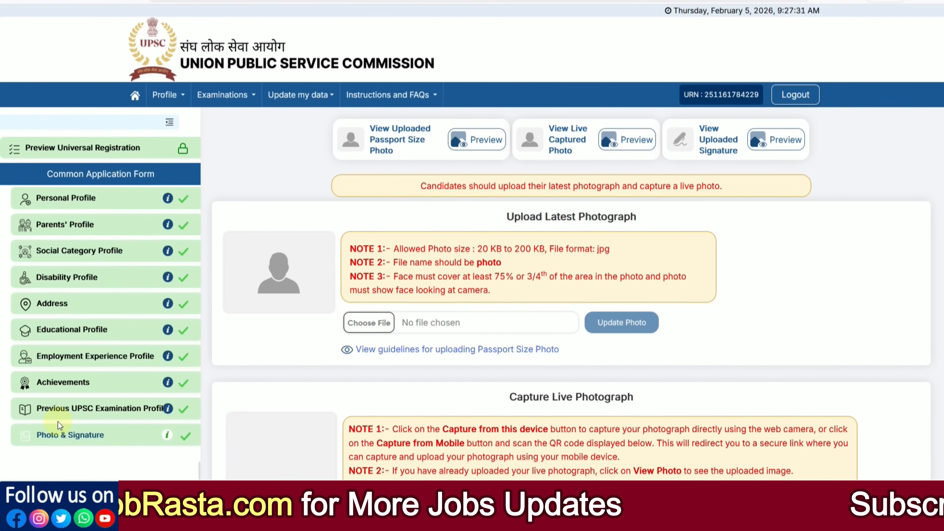
pyautogui.click(249, 103)
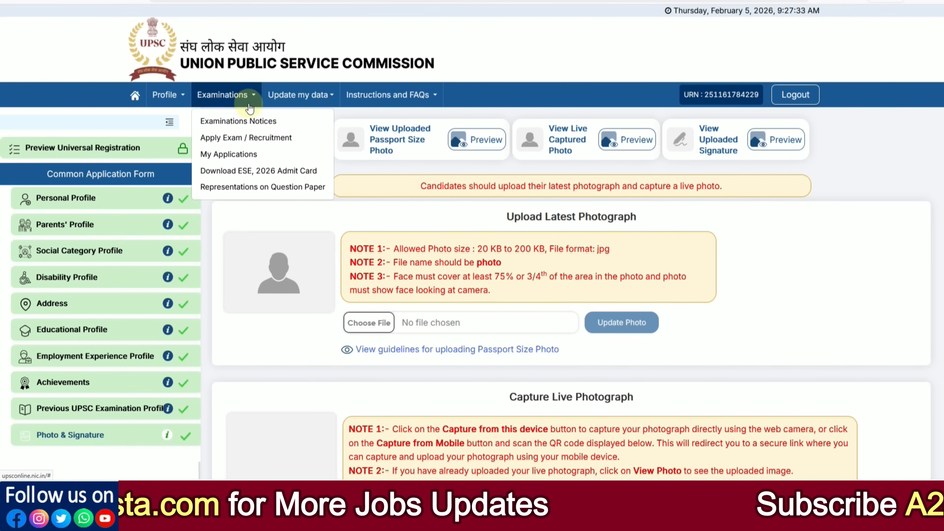
pyautogui.click(240, 138)
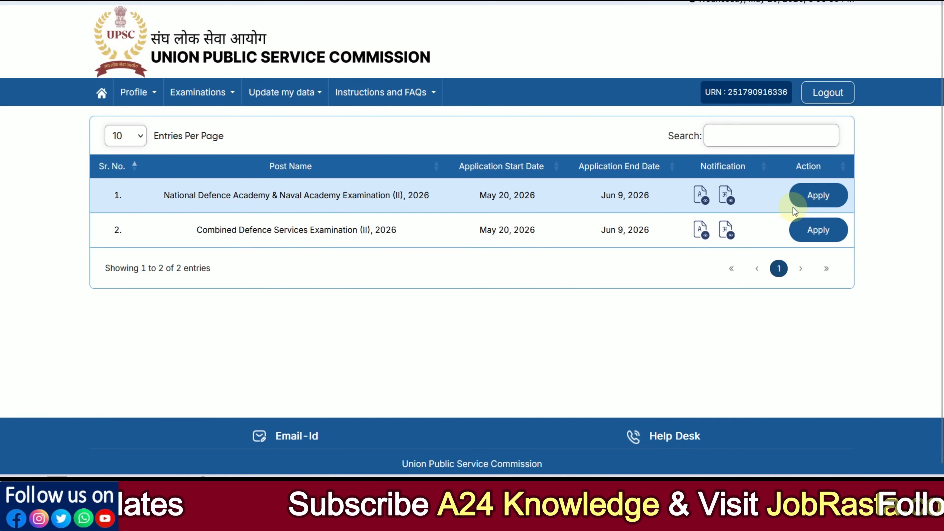
# Start the NDA & NA (II) 2026 application and scroll through the Common Application Form profiles.
pyautogui.click(824, 204)
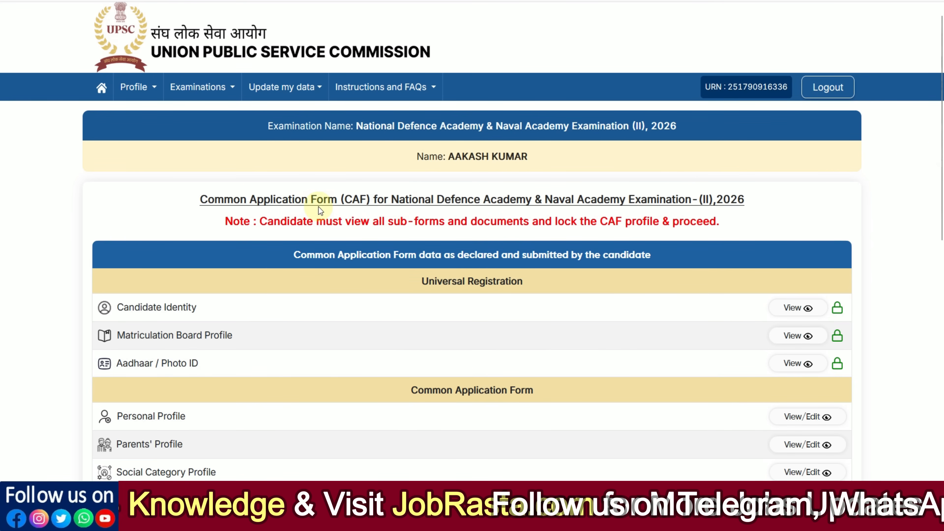
pyautogui.scroll(-5, 320, 207)
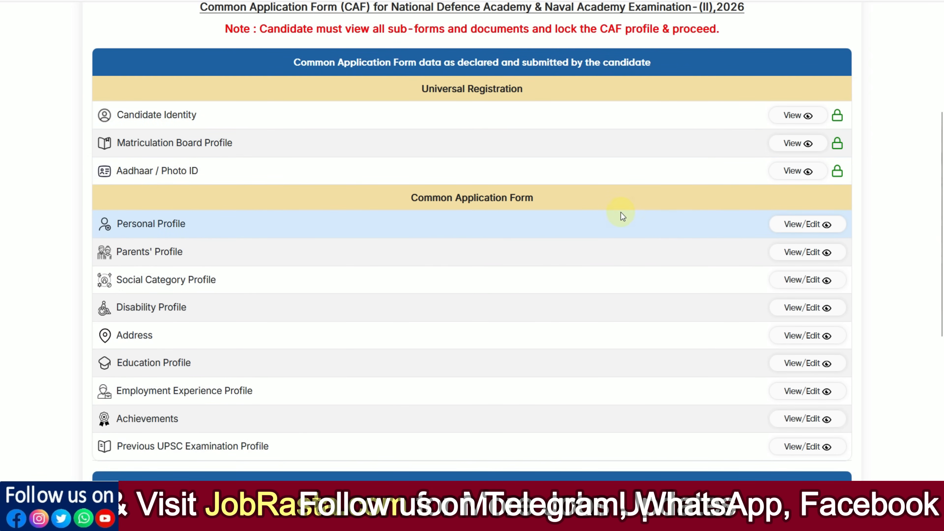
pyautogui.scroll(-5, 674, 225)
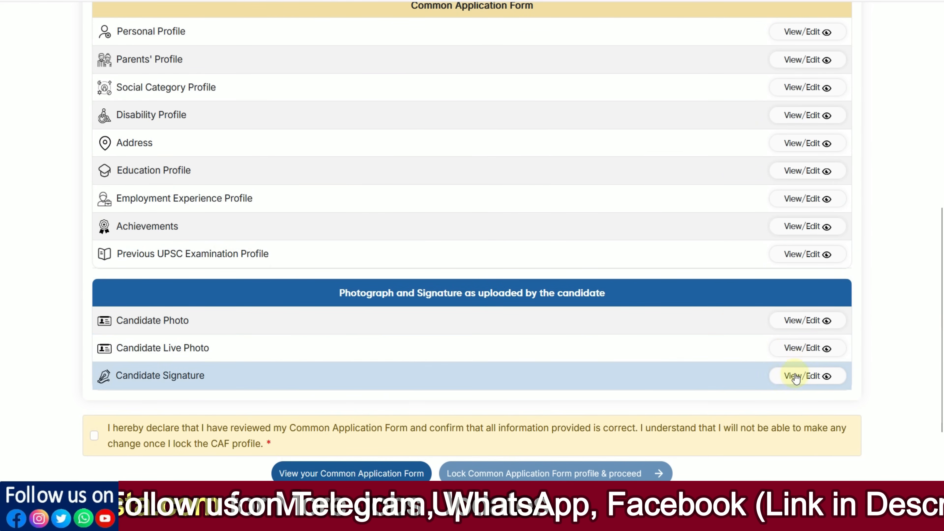
pyautogui.scroll(3, 797, 376)
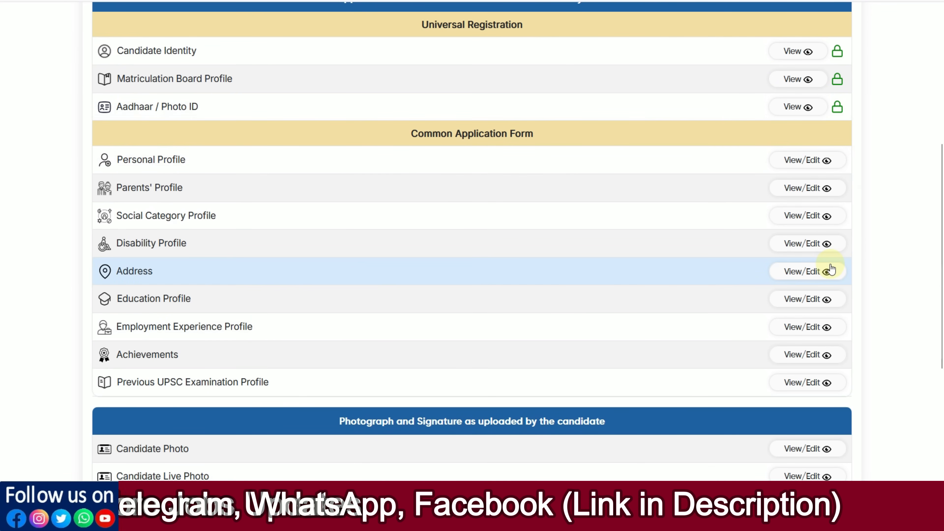
pyautogui.scroll(-2, 856, 297)
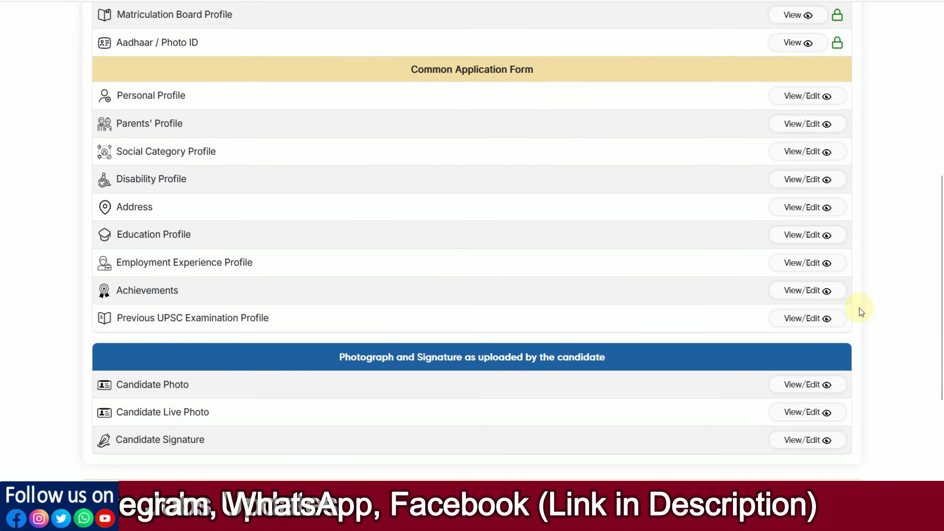
# Review the Previous UPSC Examination, Achievements and Employment Experience profile details.
pyautogui.click(795, 321)
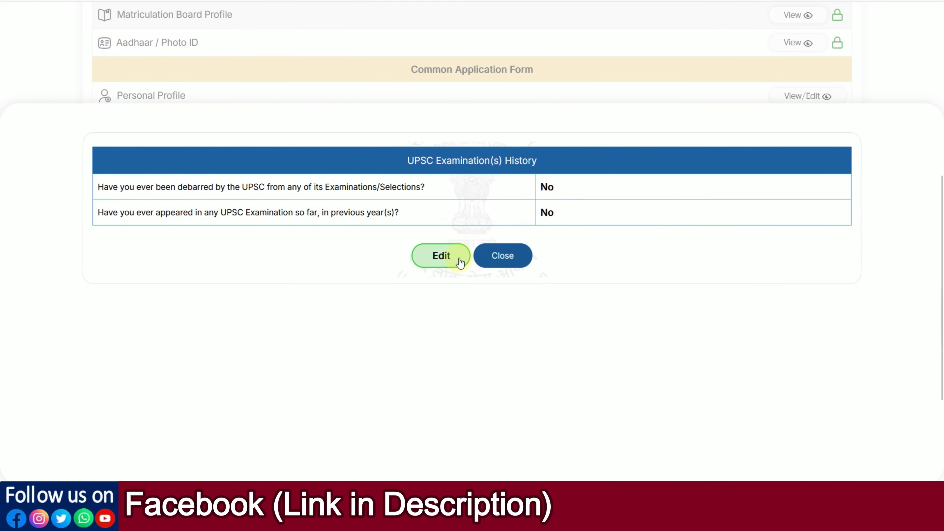
pyautogui.click(503, 261)
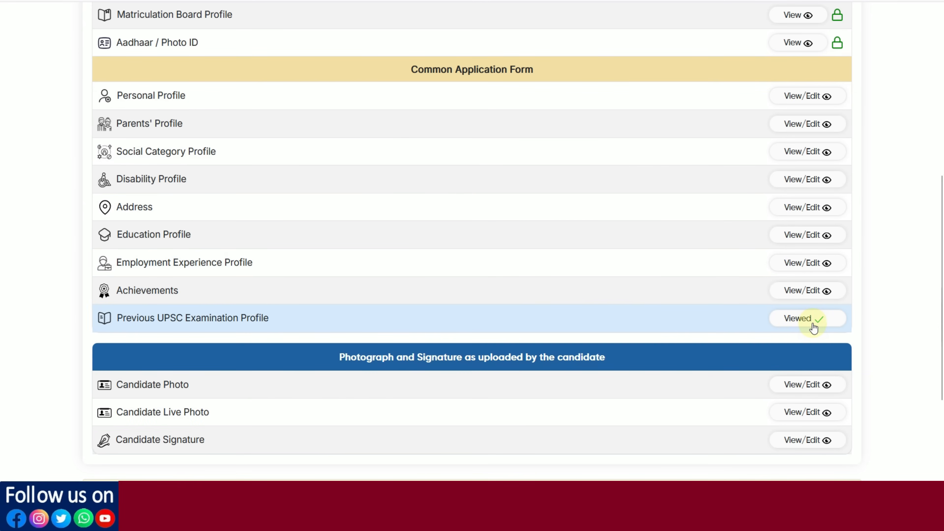
pyautogui.click(806, 293)
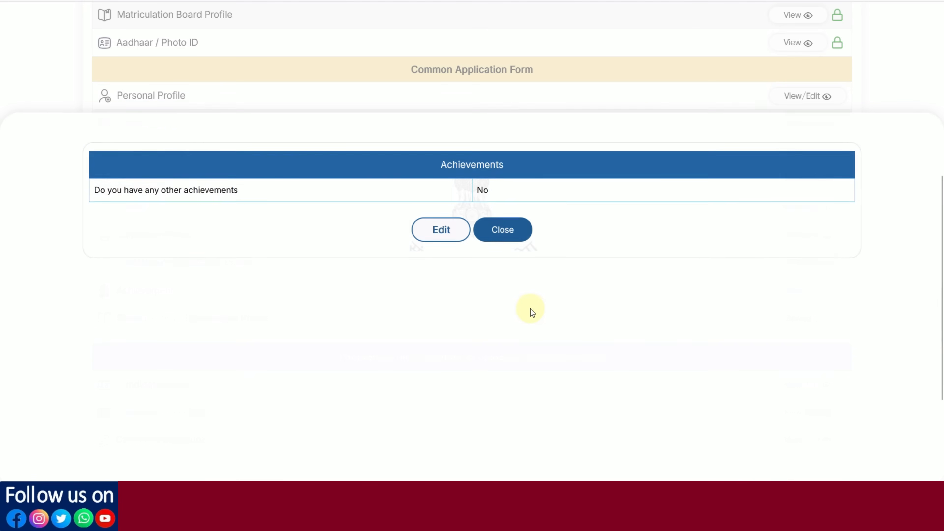
pyautogui.click(506, 228)
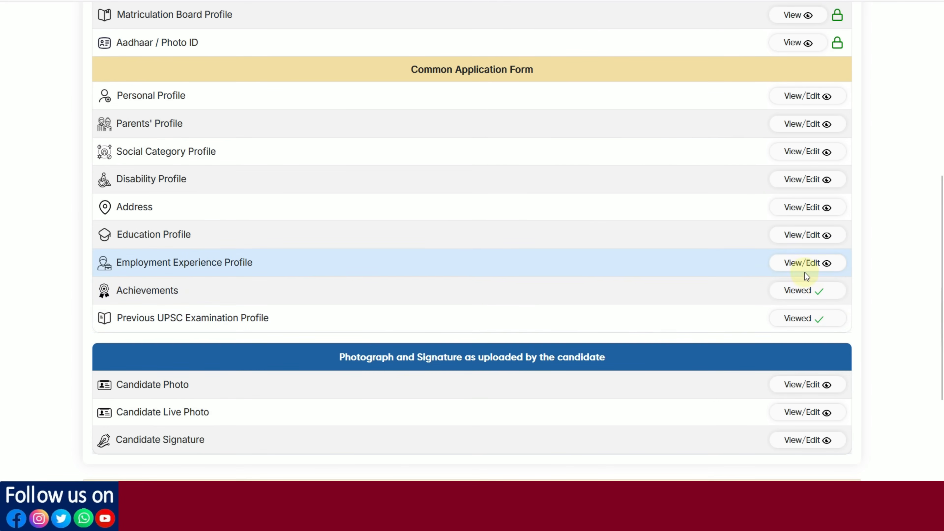
pyautogui.click(799, 266)
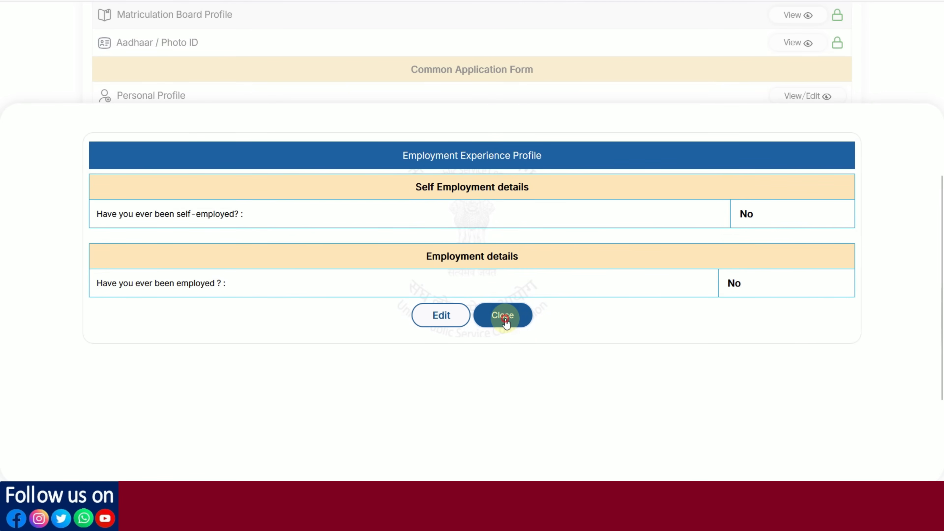
pyautogui.click(505, 316)
pyautogui.scroll(-3, 732, 319)
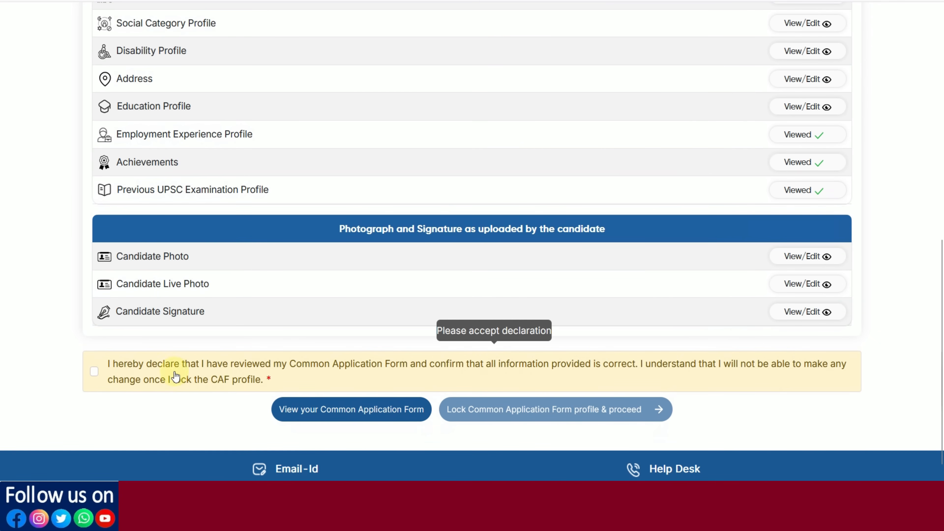
# Accept the CAF review declaration, then lock the Common Application Form and confirm.
pyautogui.click(95, 375)
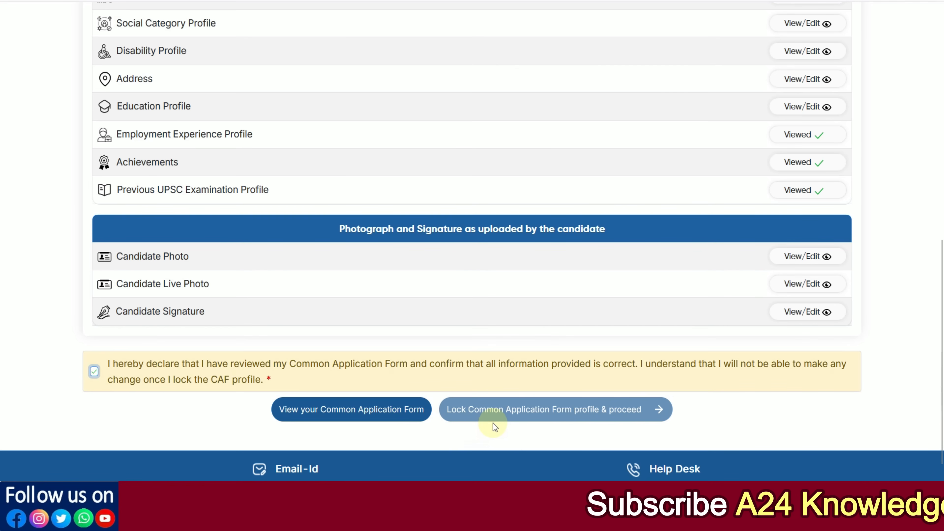
pyautogui.scroll(3, 734, 339)
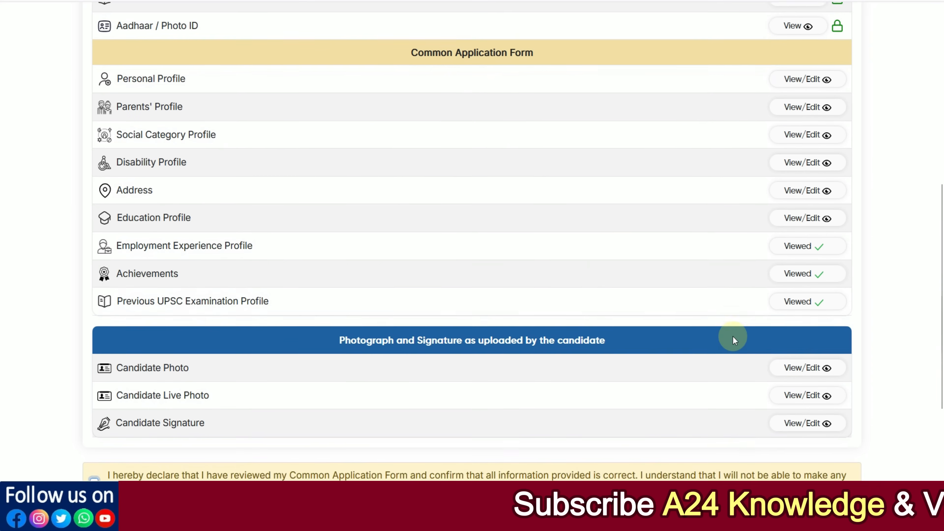
pyautogui.scroll(2, 732, 336)
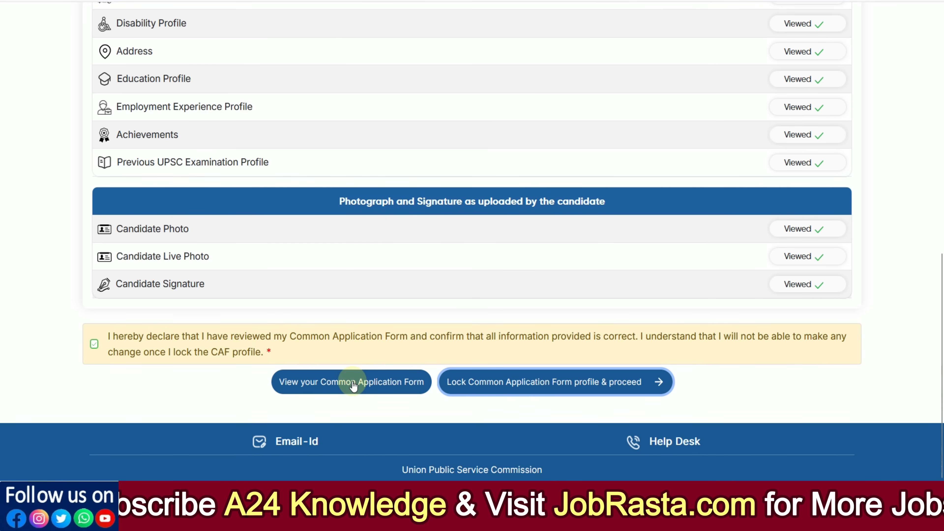
pyautogui.click(484, 391)
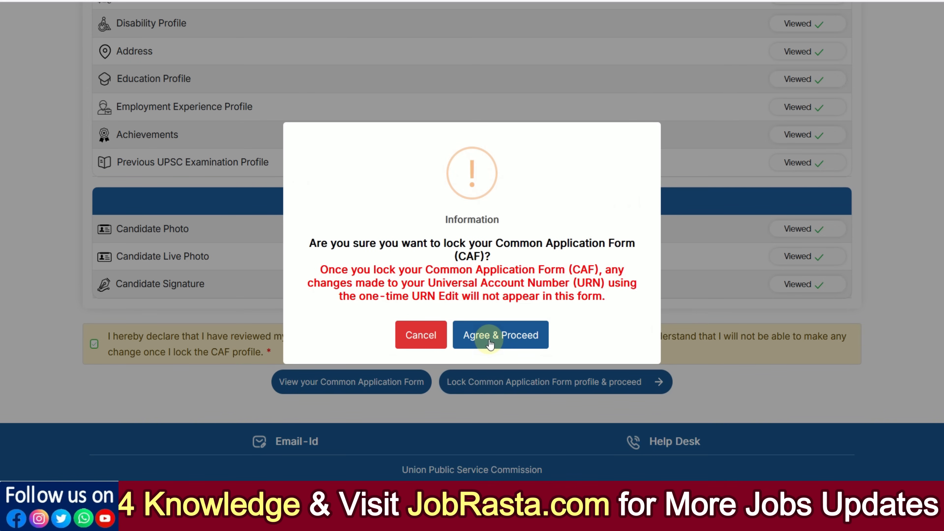
pyautogui.click(494, 344)
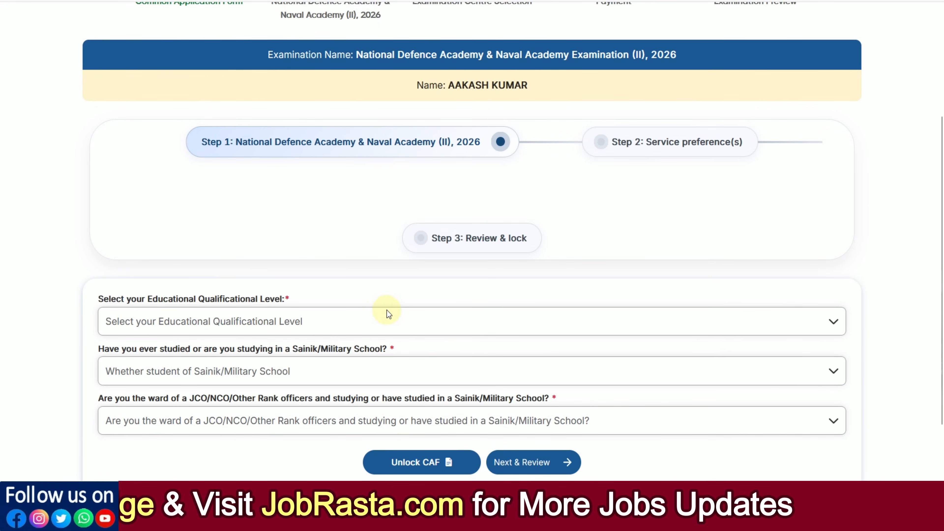
# Set Educational Qualification Level to 'Passed with Physics, Chemistry & Mathematics (PCM) in Class 12'.
pyautogui.scroll(-2, 376, 287)
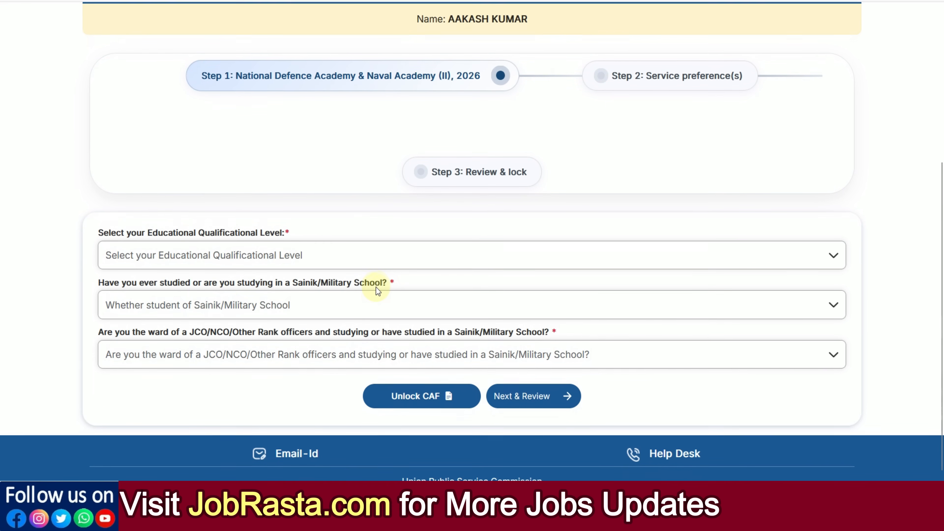
pyautogui.click(237, 252)
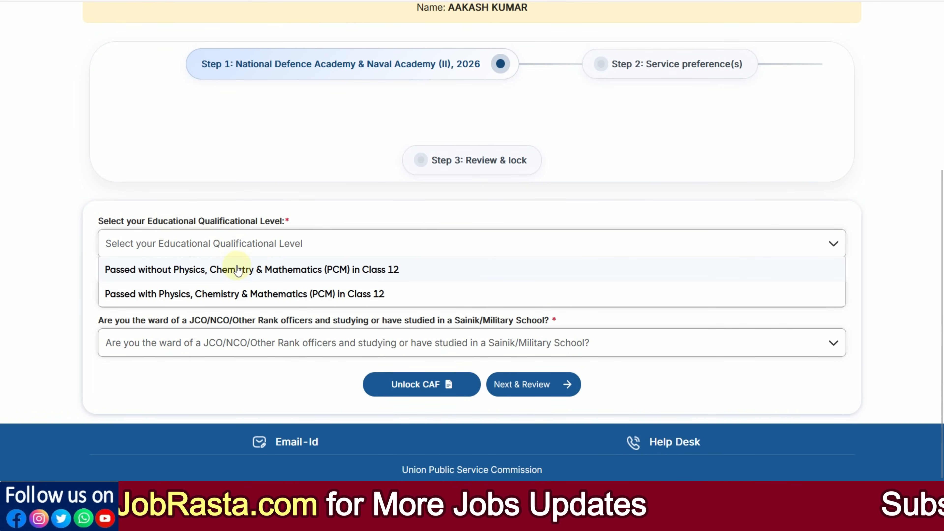
pyautogui.click(212, 278)
pyautogui.scroll(-1, 300, 277)
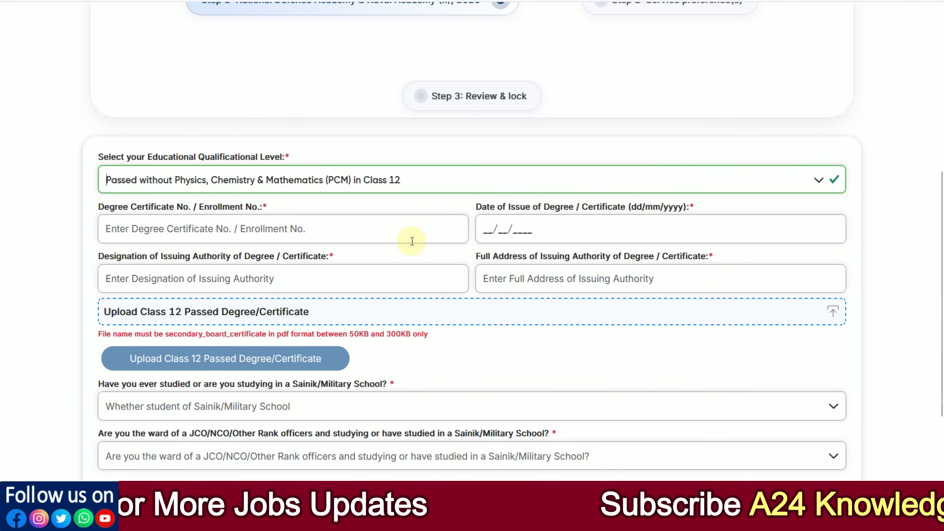
pyautogui.click(217, 183)
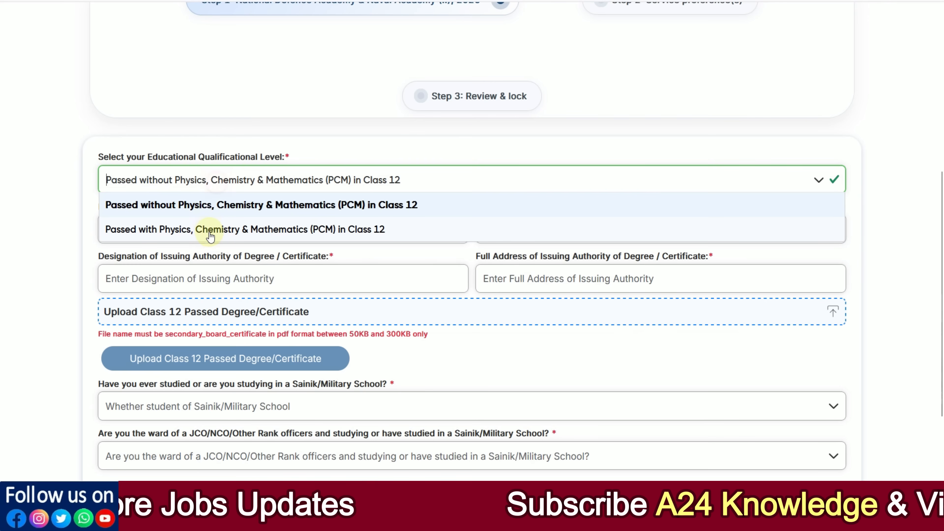
pyautogui.click(210, 229)
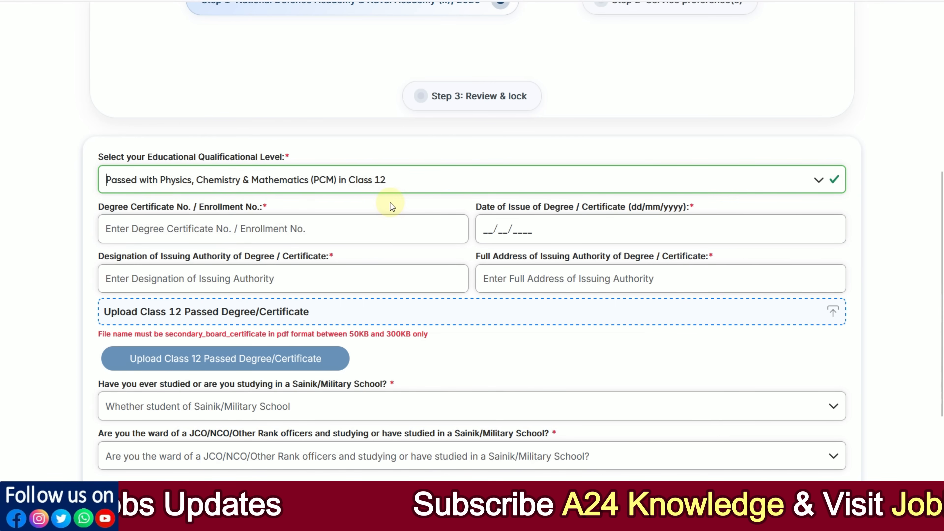
pyautogui.scroll(-1, 391, 203)
# Go to the Degree Certificate No., certificate issue date and issuing authority designation fields.
pyautogui.click(148, 169)
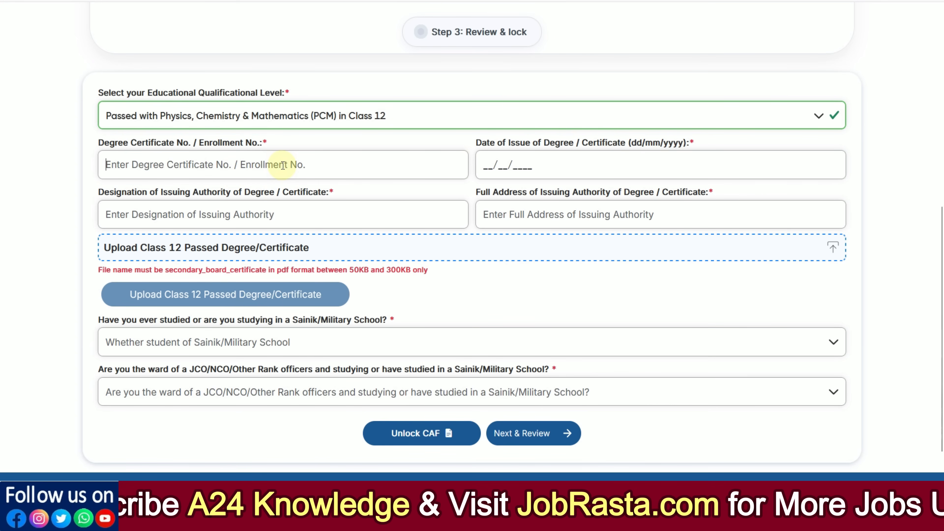
pyautogui.click(487, 168)
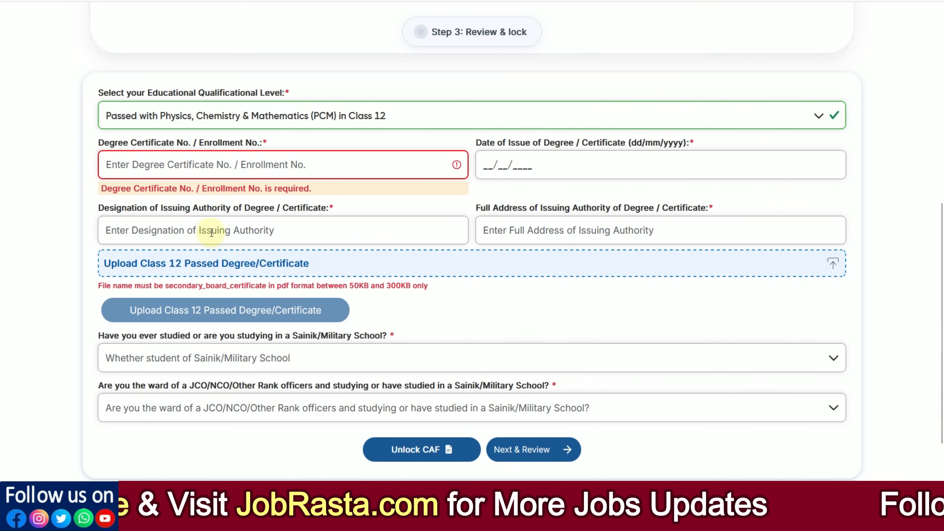
pyautogui.click(176, 230)
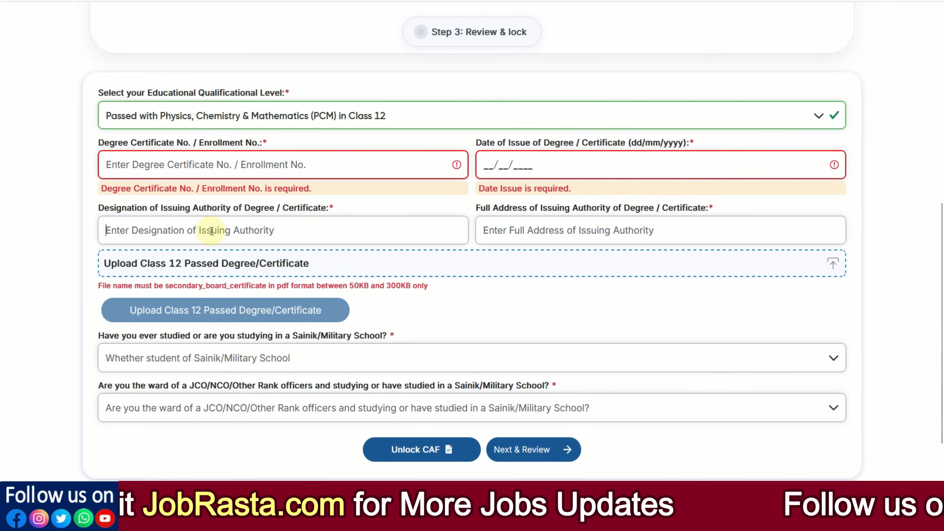